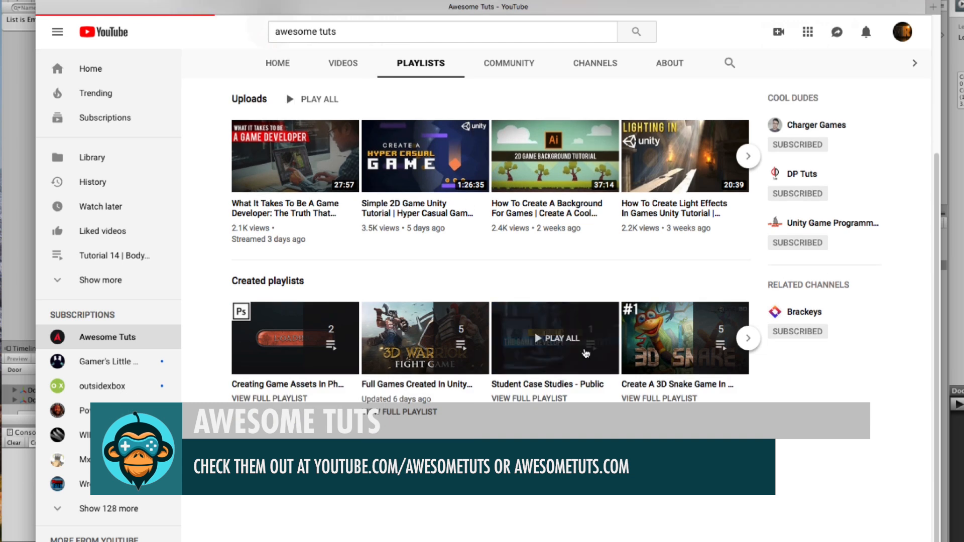
left_click(623, 387)
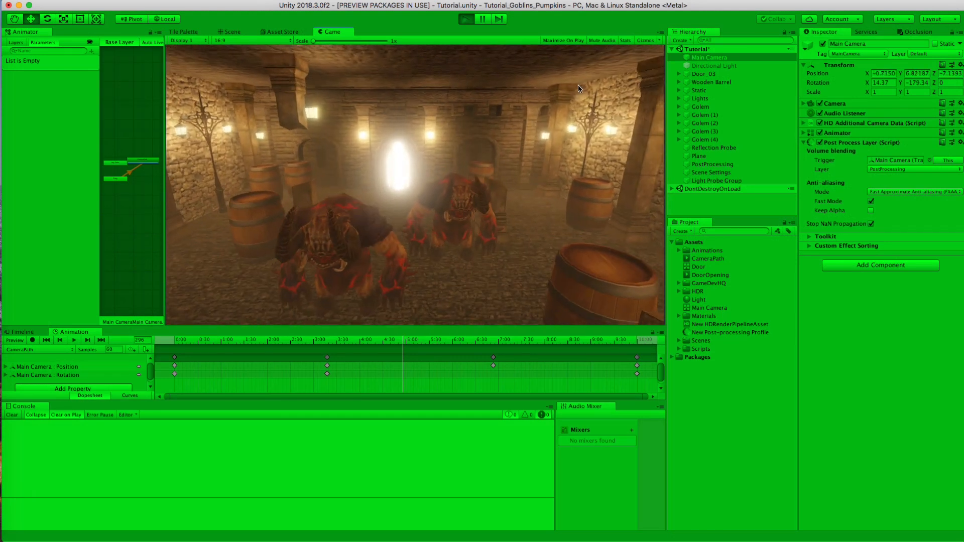
left_click(625, 40)
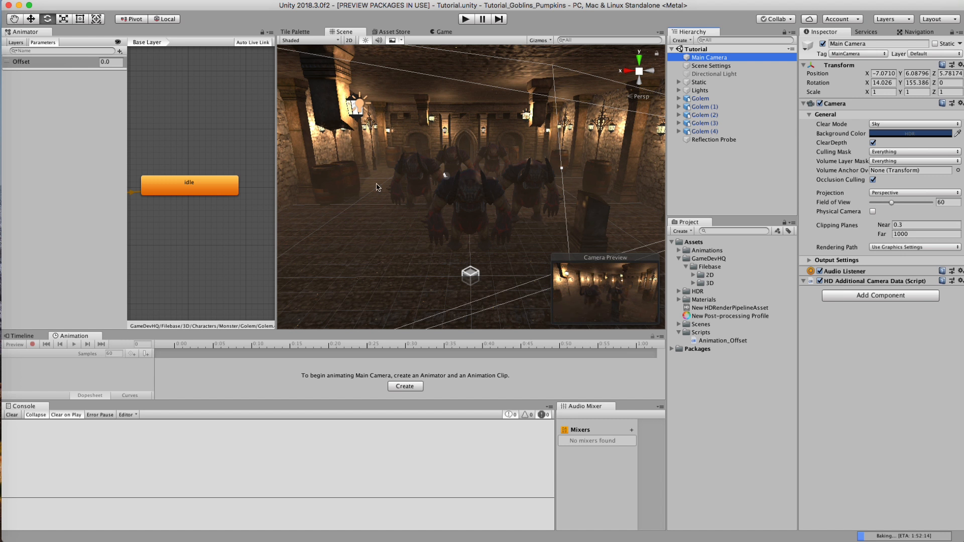
Step: Collapse the GameDevHQ and Scripts folders and create a new animation clip named CameraPath in Assets
left_click(734, 166)
left_click(679, 258)
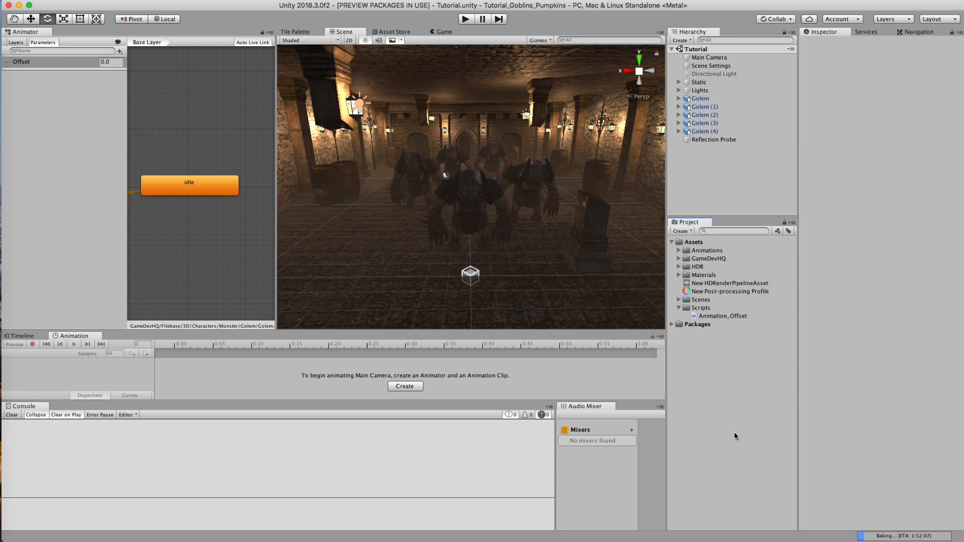
left_click(679, 309)
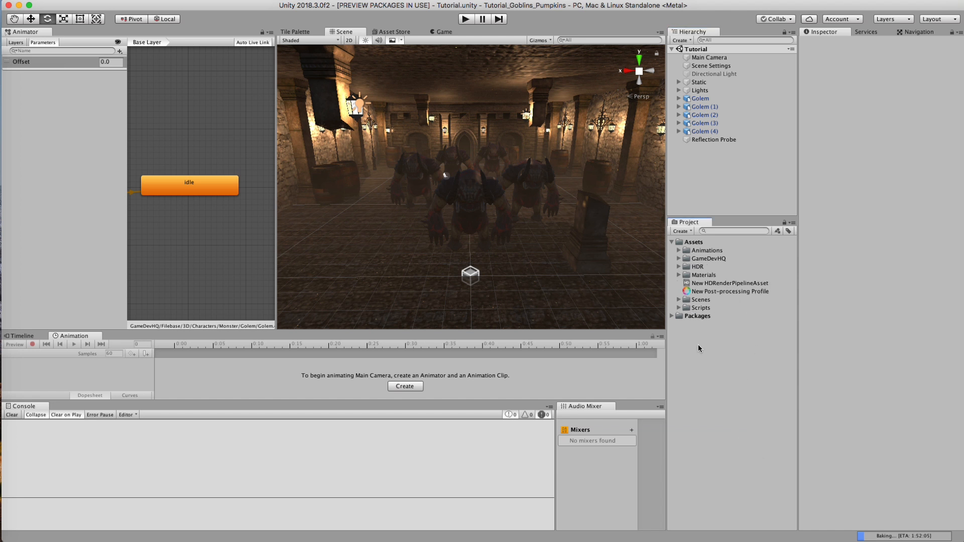
left_click(682, 231)
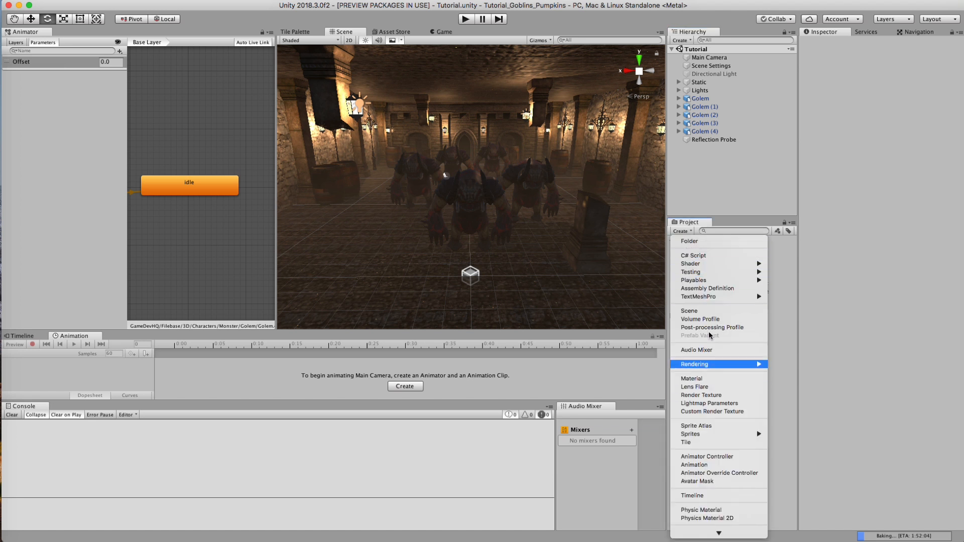
left_click(728, 465)
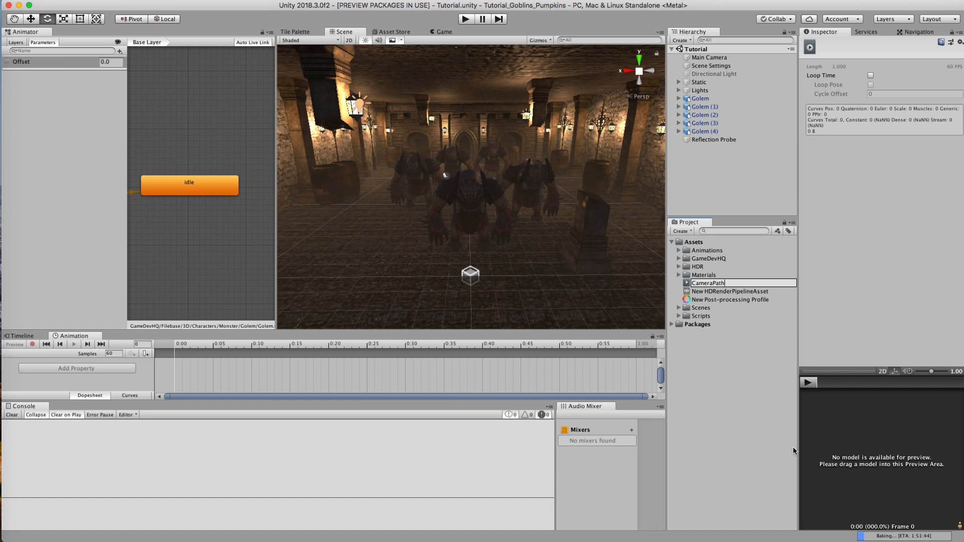
key("Return")
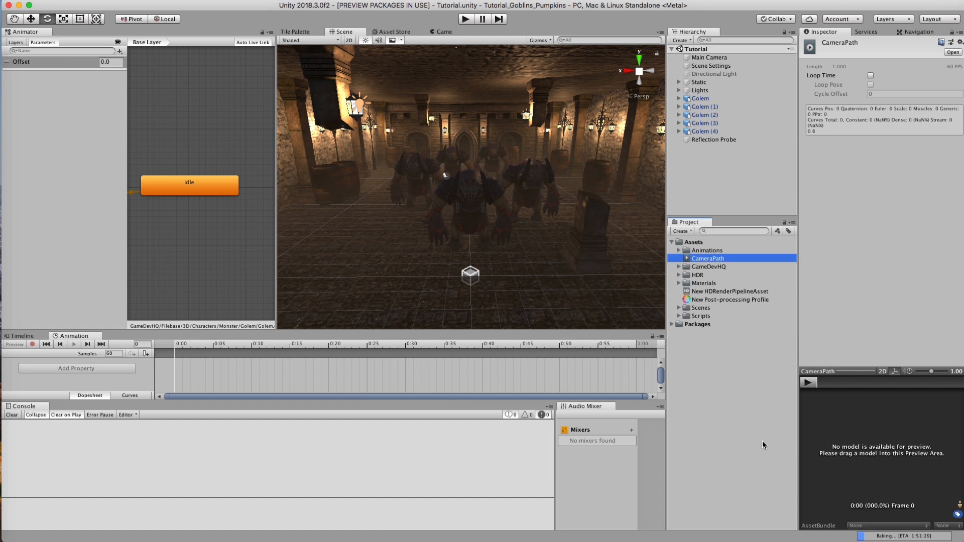
Step: Attach the CameraPath clip to the Main Camera as its animation and inspect the Main Camera controller and CameraPath assets
left_click(706, 55)
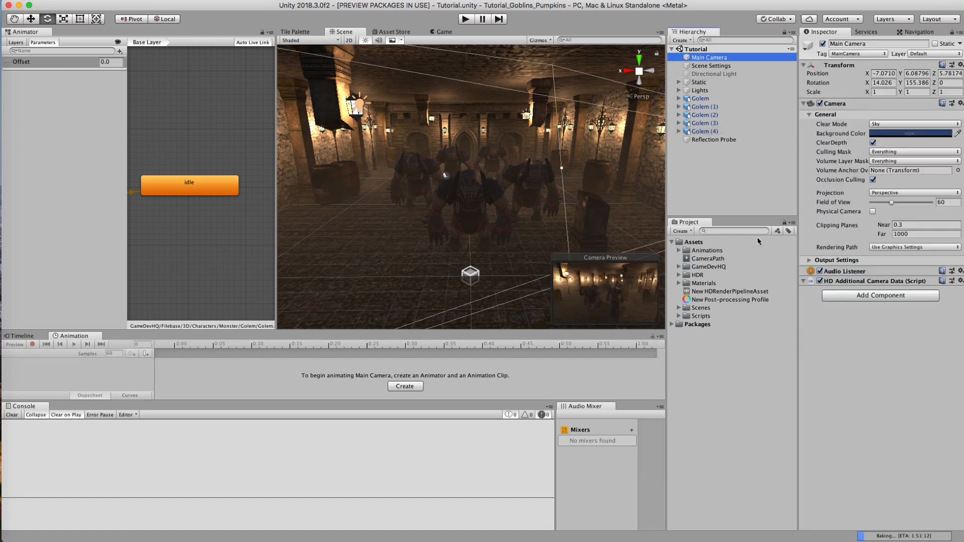
left_click_drag(701, 261, 887, 385)
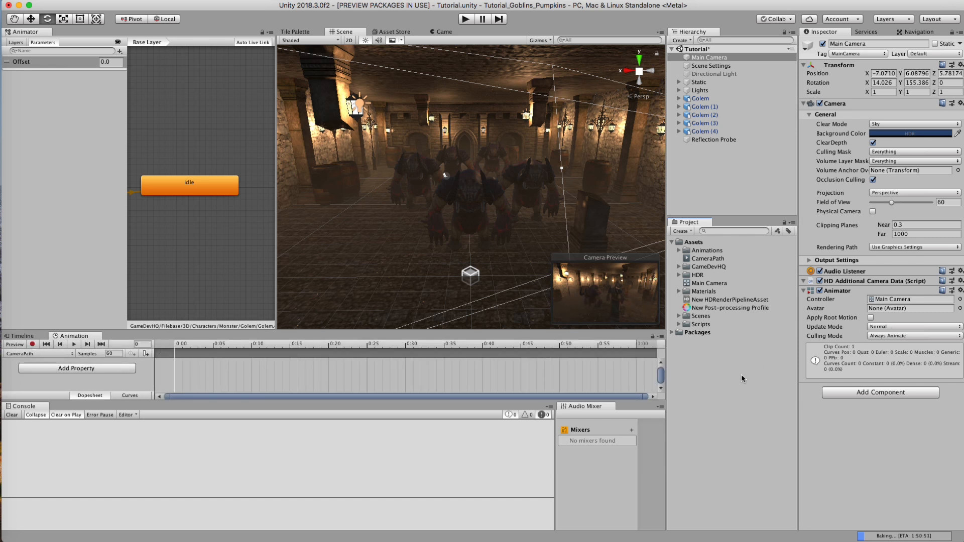
left_click(709, 283)
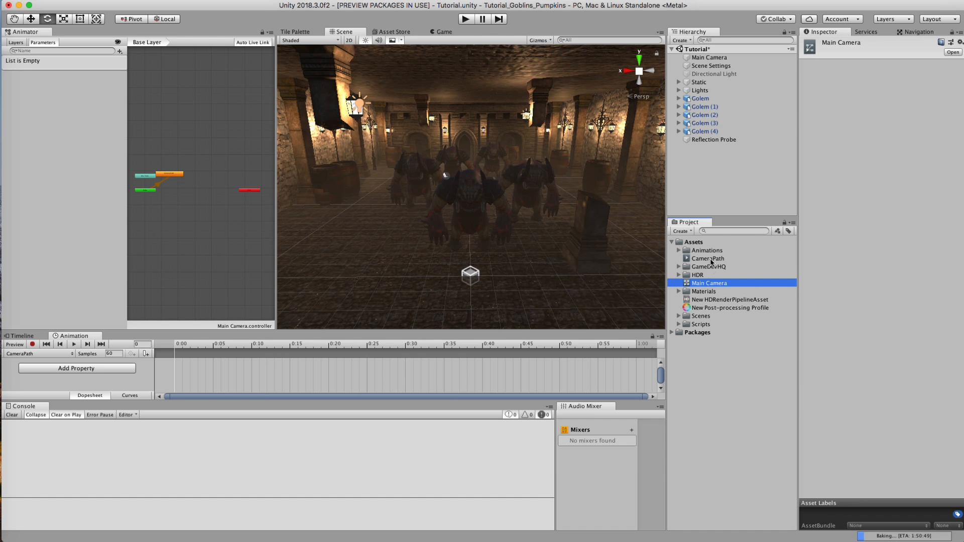
left_click(711, 259)
left_click(705, 285)
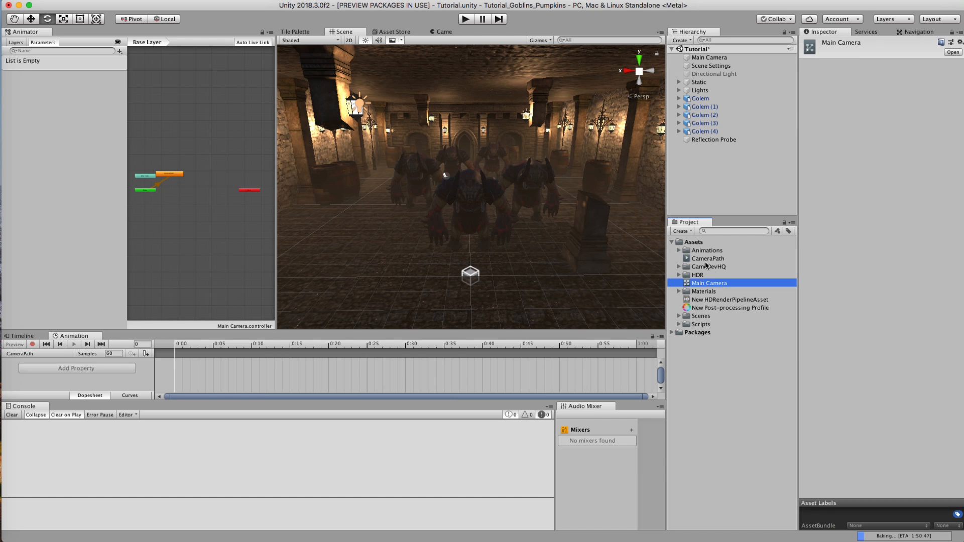
left_click(704, 258)
Step: Start recording on the Main Camera's CameraPath clip and key its 0:00 pose aligned with the scene view, setting Y rotation to -180
left_click(708, 57)
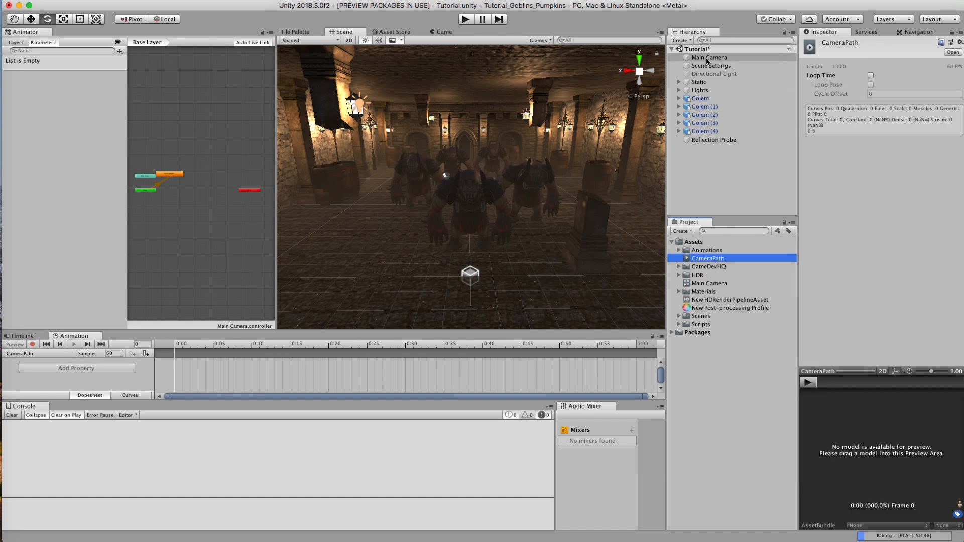
scroll(426, 375, "down", 10)
scroll(267, 387, "down", 5)
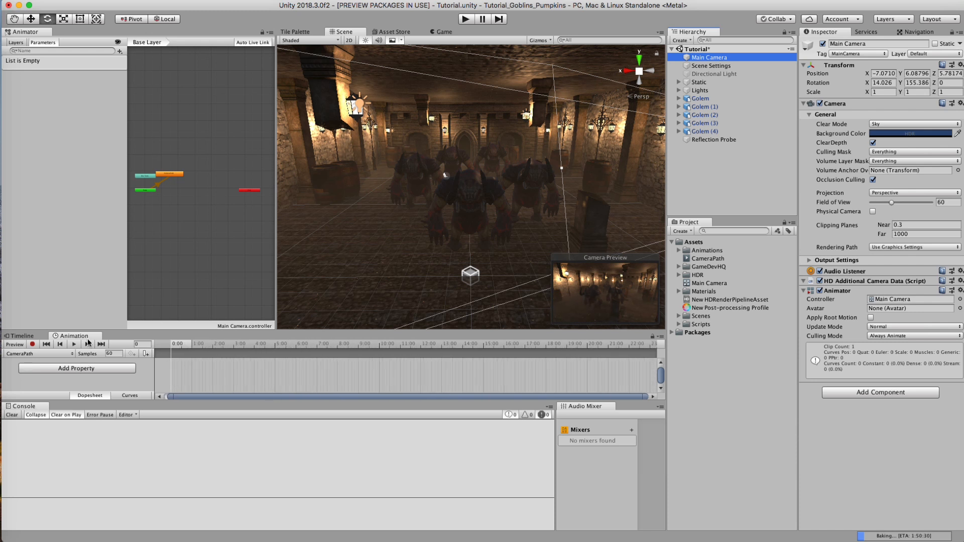
left_click(33, 345)
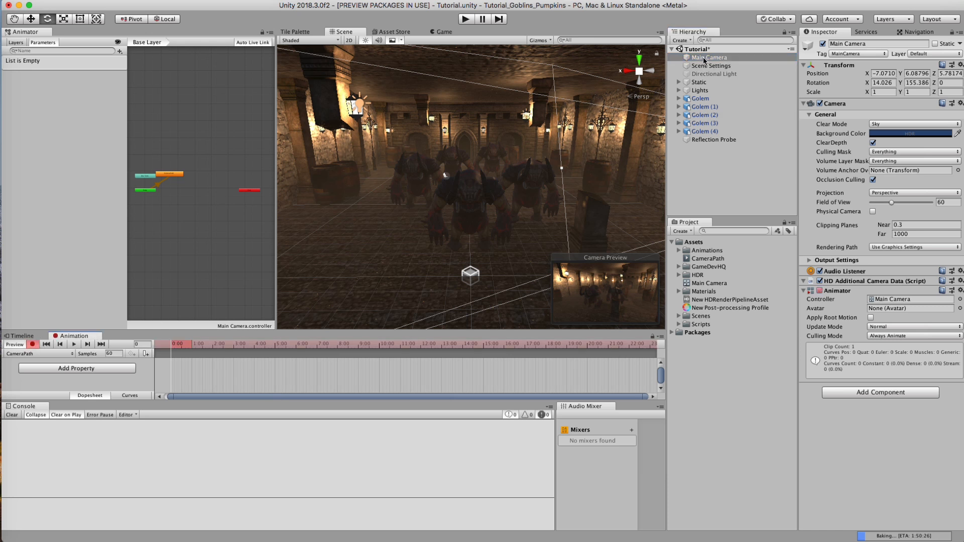
middle_click_drag(456, 158, 454, 157, "alt")
key("e")
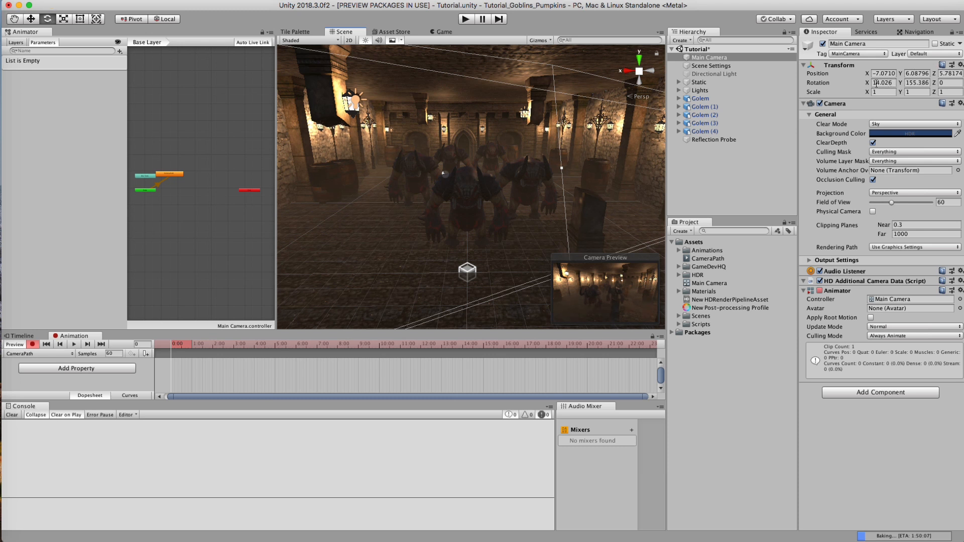
left_click_drag(495, 178, 496, 179, "alt")
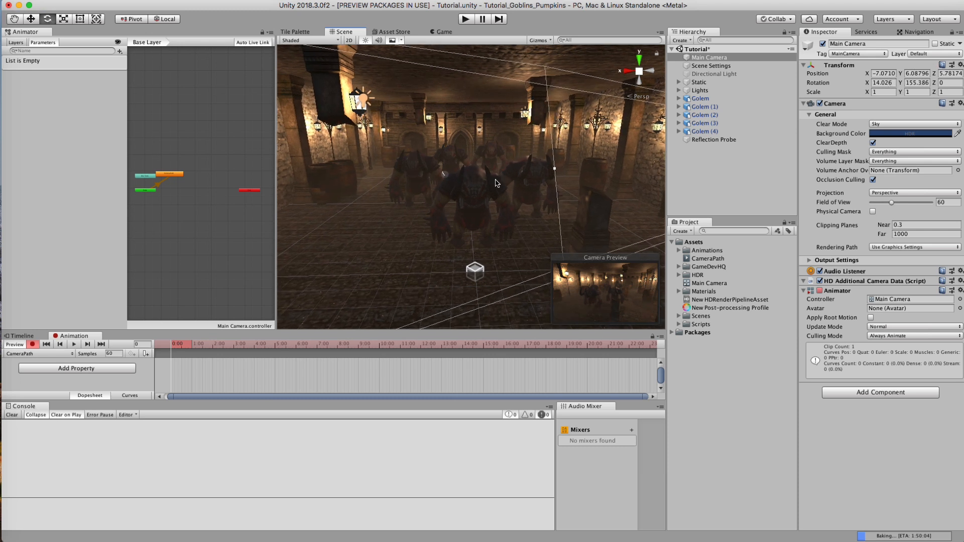
key("shift+super+f")
middle_click_drag(464, 186, 460, 186)
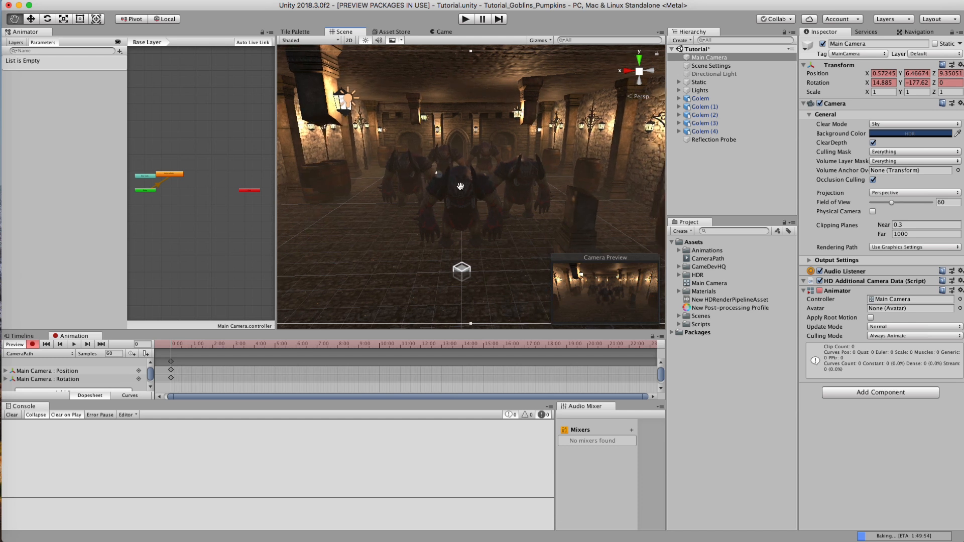
key("shift+super+f")
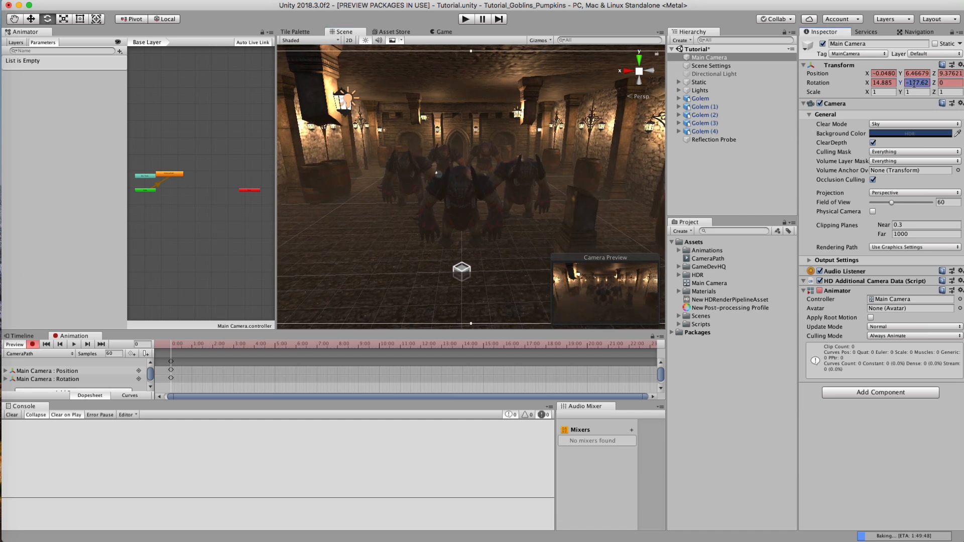
type("-180")
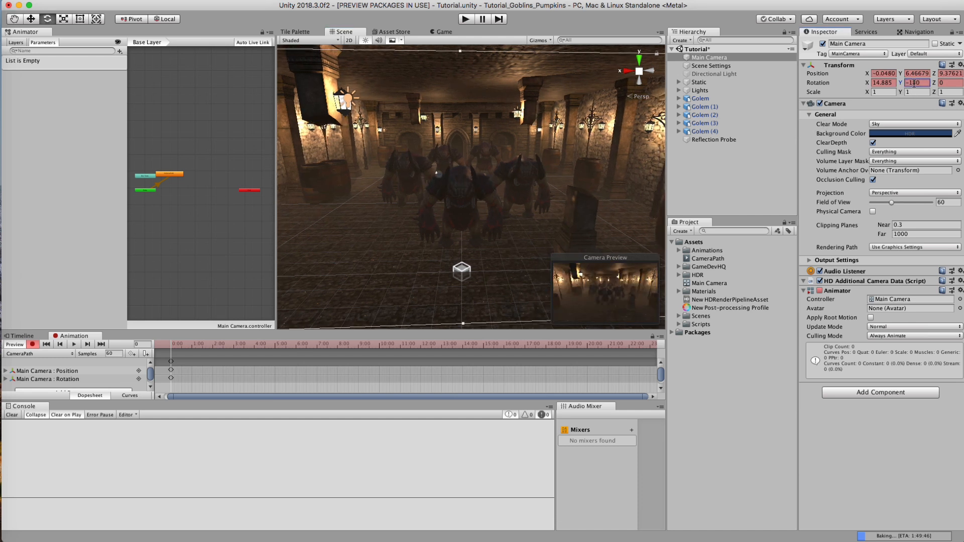
Step: Reframe the centred view down the hall of golems and realign the Main Camera with it for the 0:00 keyframe
left_click_drag(481, 219, 472, 219, "alt")
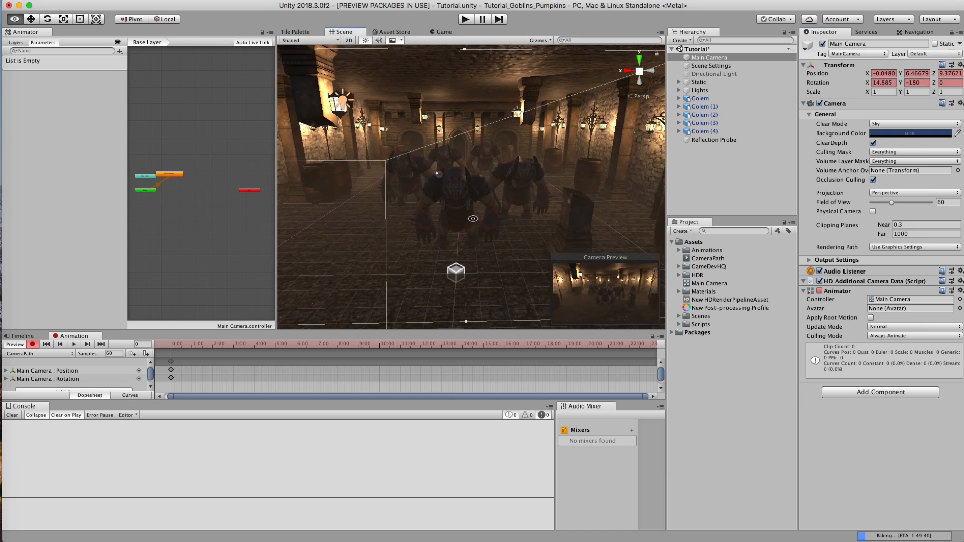
key("f")
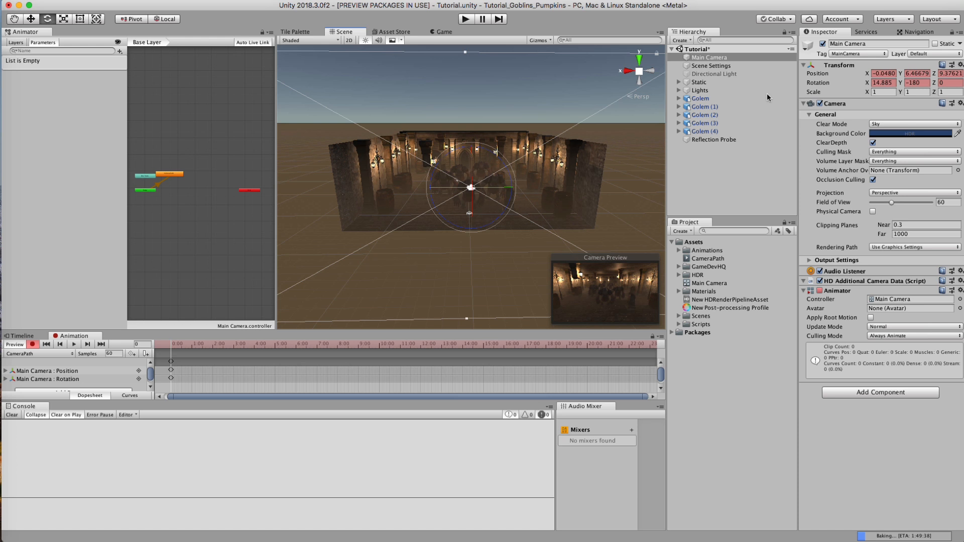
right_click_drag(478, 161, 960, 166, "alt")
right_click_drag(341, 170, 520, 174, "alt")
left_click_drag(484, 173, 480, 175, "alt")
key("super+shift+f")
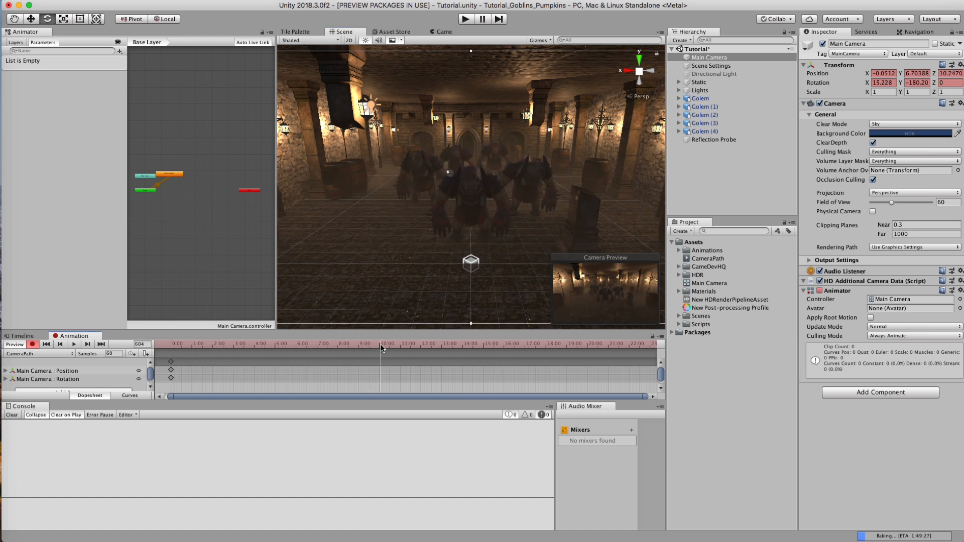
Step: Bring the scene view down the hall to face the arched Door_03 at the far end, leaving no object selected
key("alt")
right_click_drag(489, 132, 508, 118, "alt")
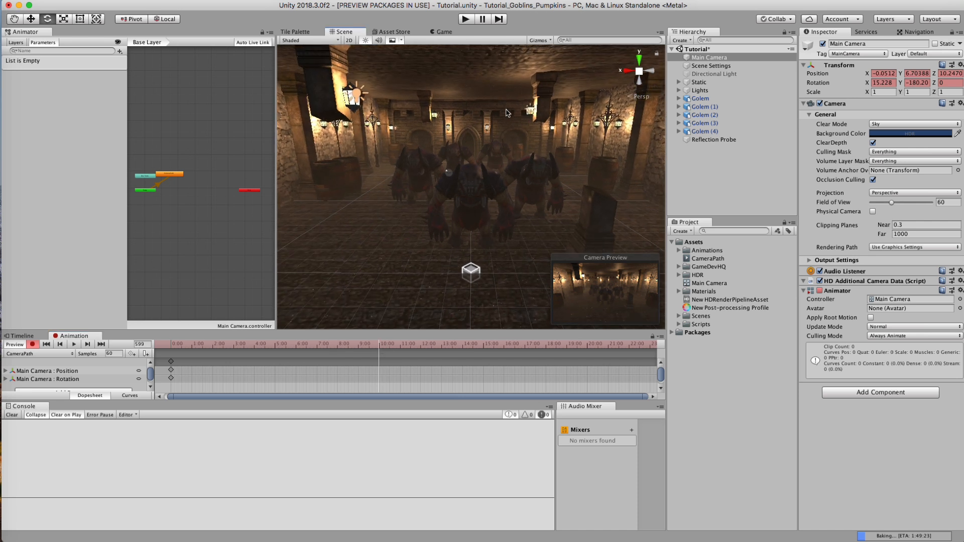
right_click_drag(469, 155, 424, 159)
middle_click_drag(425, 159, 386, 159)
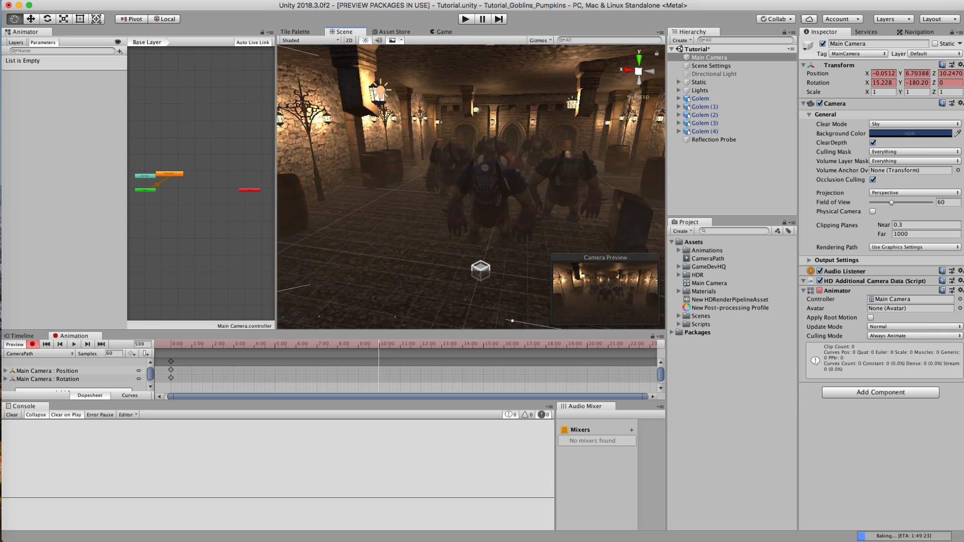
middle_click_drag(567, 155, 538, 147)
left_click(534, 146)
key("f")
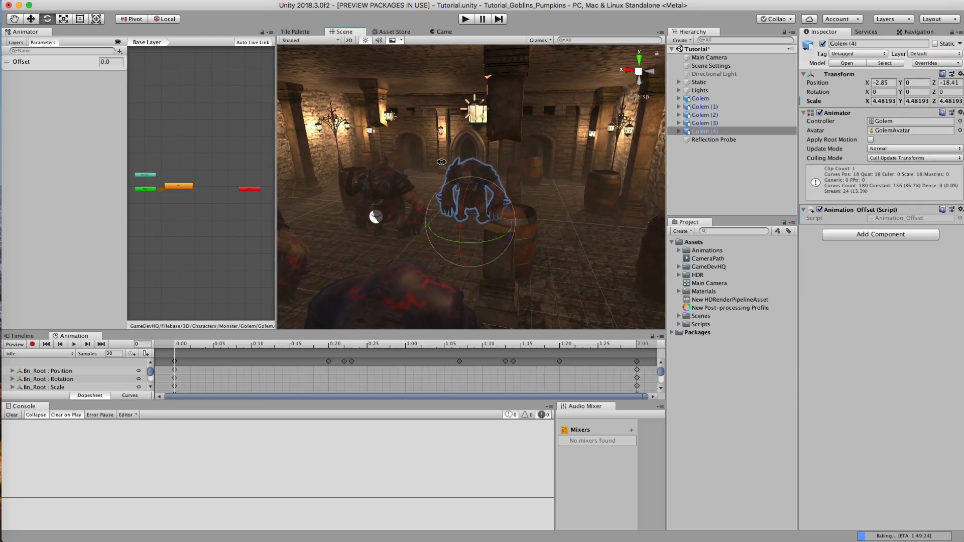
left_click_drag(488, 153, 437, 149, "alt")
left_click(425, 160)
key("f")
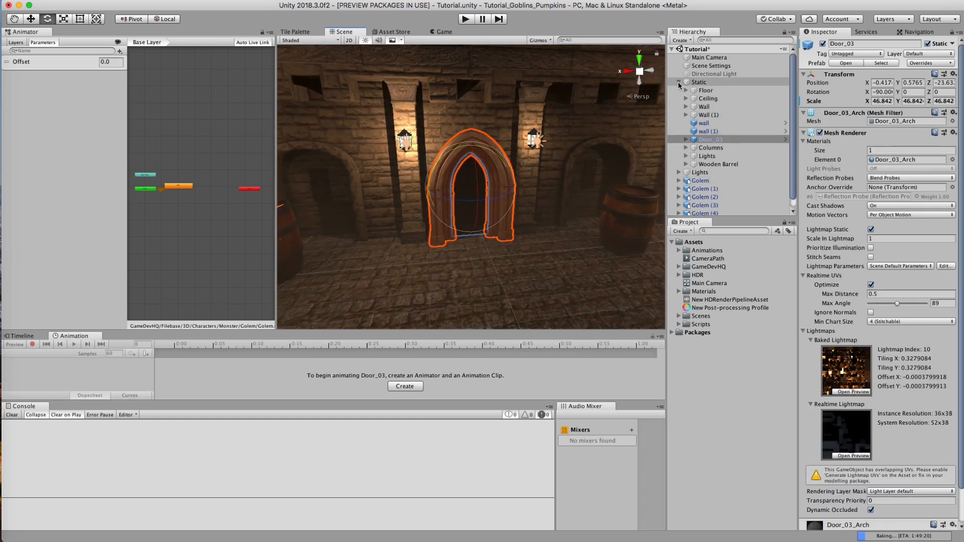
left_click(679, 84)
left_click(700, 164)
left_click_drag(467, 181, 450, 178, "alt")
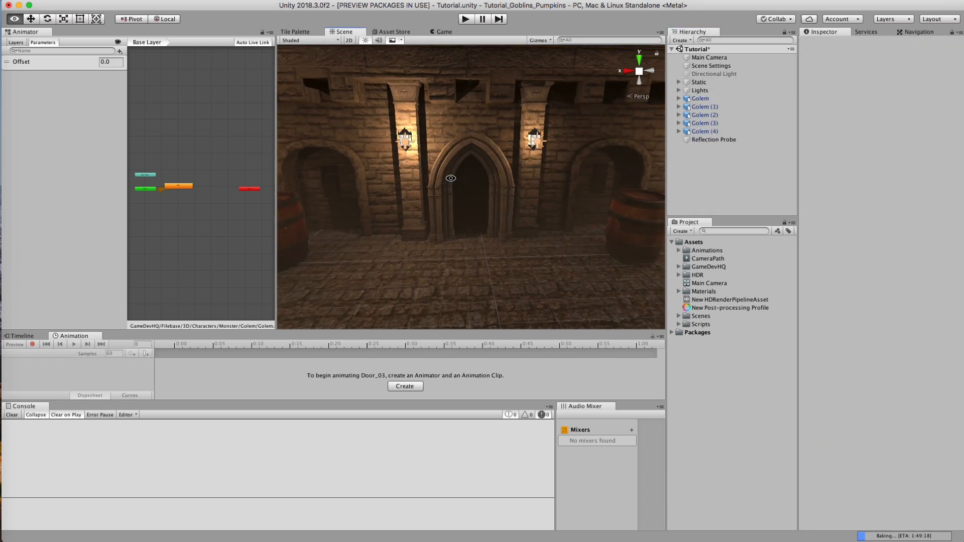
middle_click_drag(475, 177, 463, 179)
left_click_drag(463, 179, 461, 179, "alt")
right_click_drag(454, 185, 527, 185, "alt")
mouse_move(499, 188)
middle_mouse_down()
mouse_move(507, 174)
mouse_move(503, 181)
middle_mouse_up()
Step: Record a Main Camera position and rotation keyframe at frame 599 of CameraPath, aligned with the scene view facing the door
left_click(709, 57)
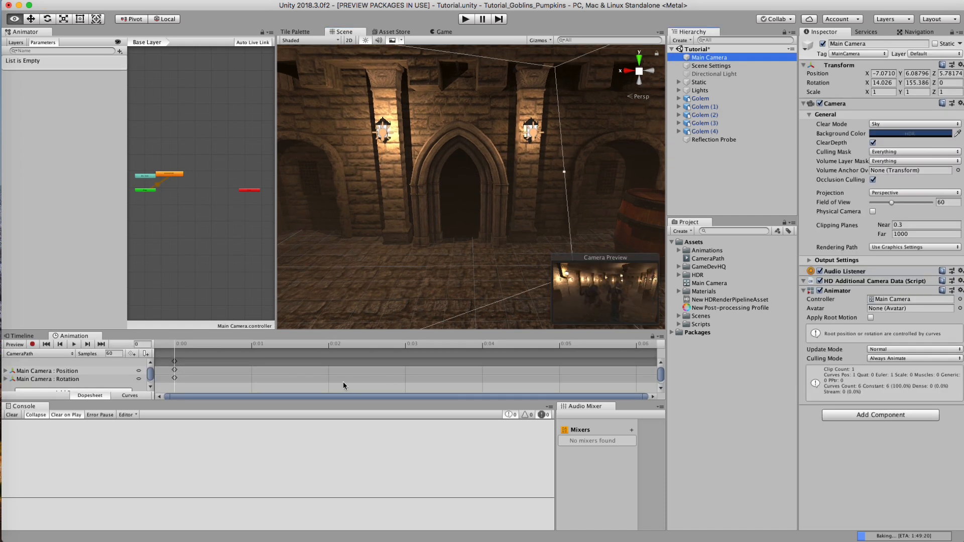
scroll(342, 381, "down", 15)
scroll(251, 386, "up", 15)
left_click(271, 346)
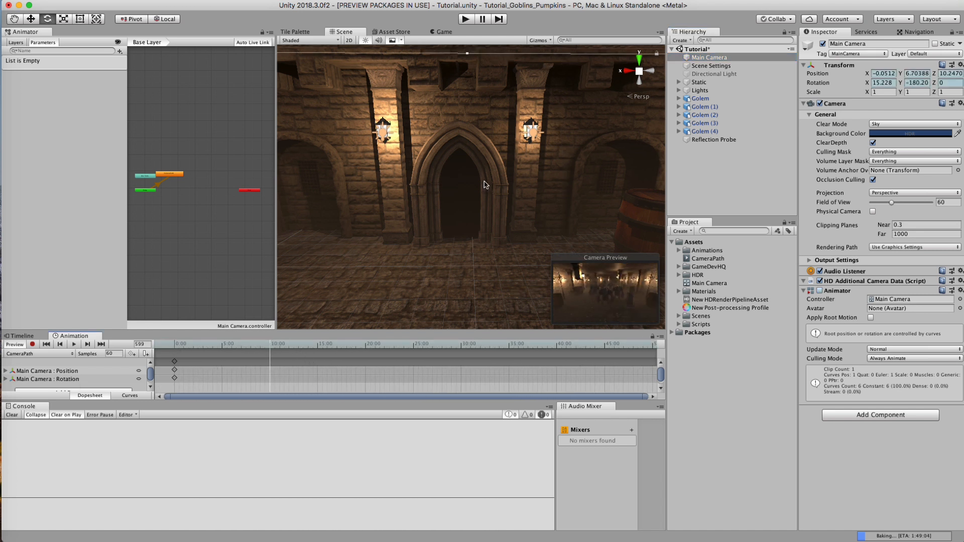
left_click(715, 59)
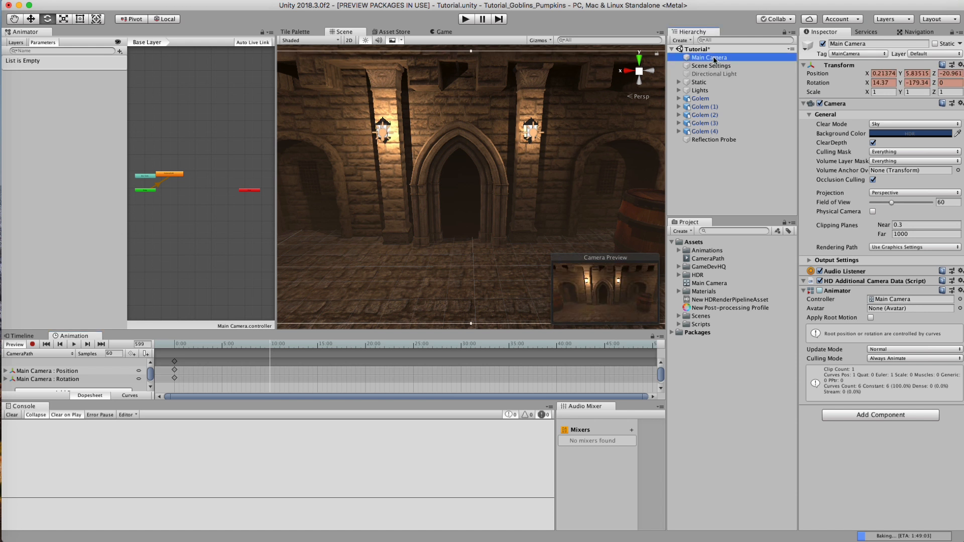
left_click(32, 345)
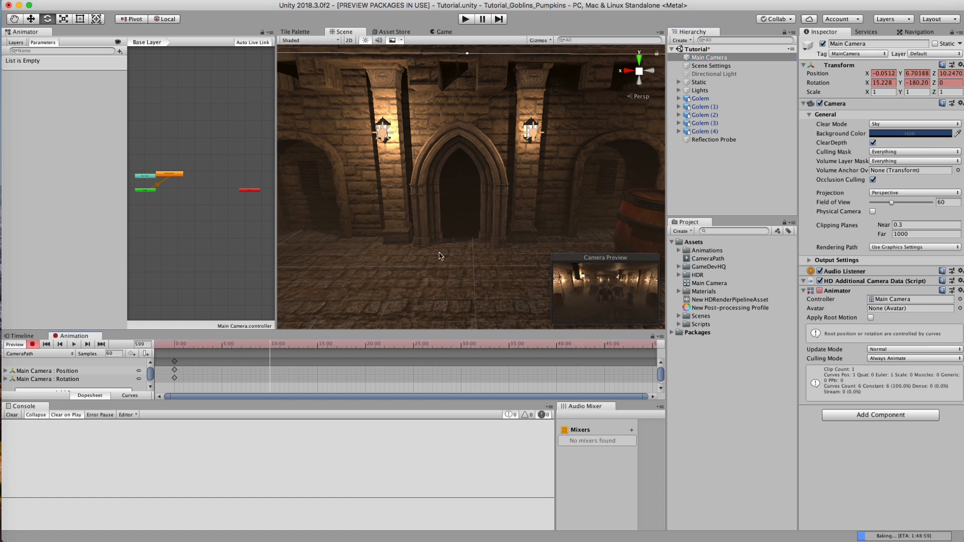
key("super+shift+f")
Step: Stop recording and scrub through the CameraPath animation in the Game view to check the camera's travel toward the door
left_click_drag(241, 344, 204, 353)
right_click_drag(398, 252, 186, 252, "alt")
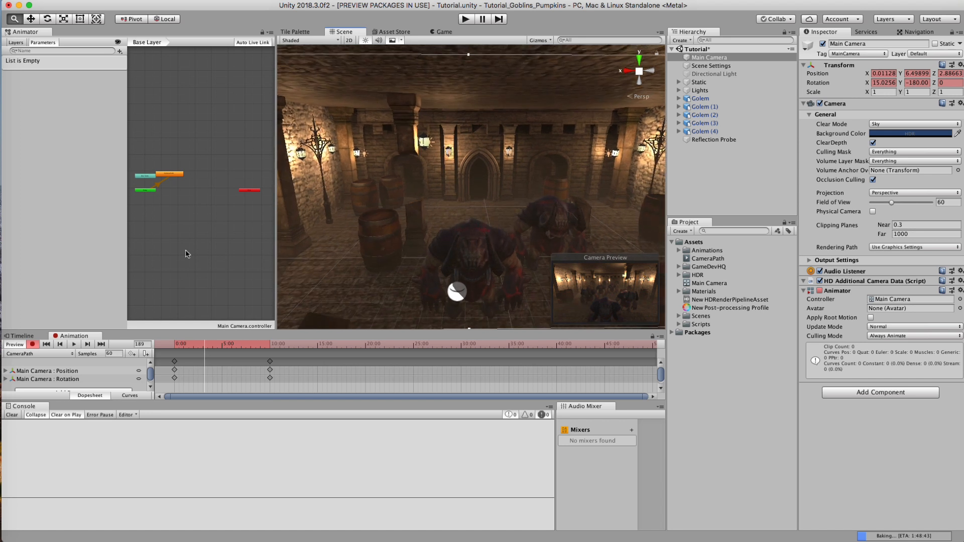
left_click_drag(377, 206, 382, 188, "alt")
right_click_drag(400, 194, 292, 219, "alt")
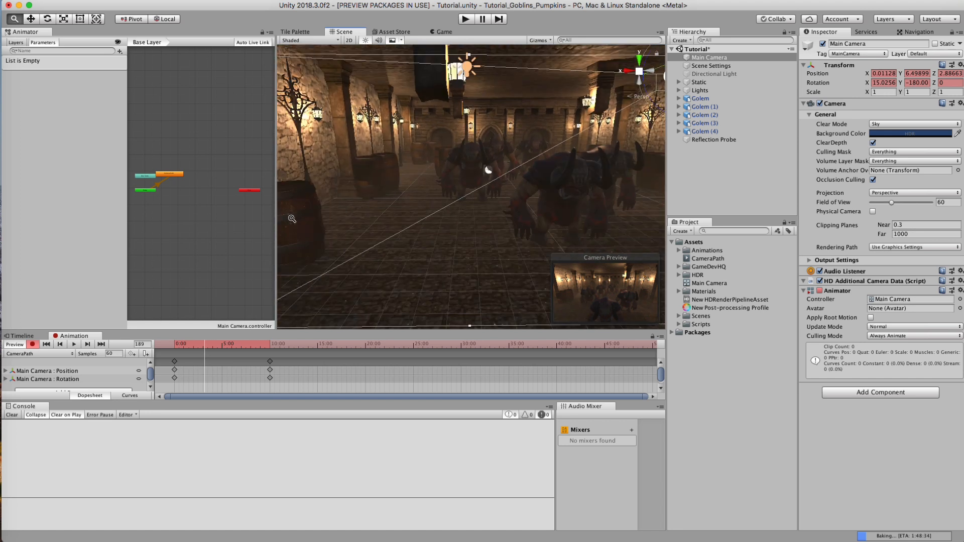
left_click(443, 32)
left_click_drag(185, 342, 33, 342)
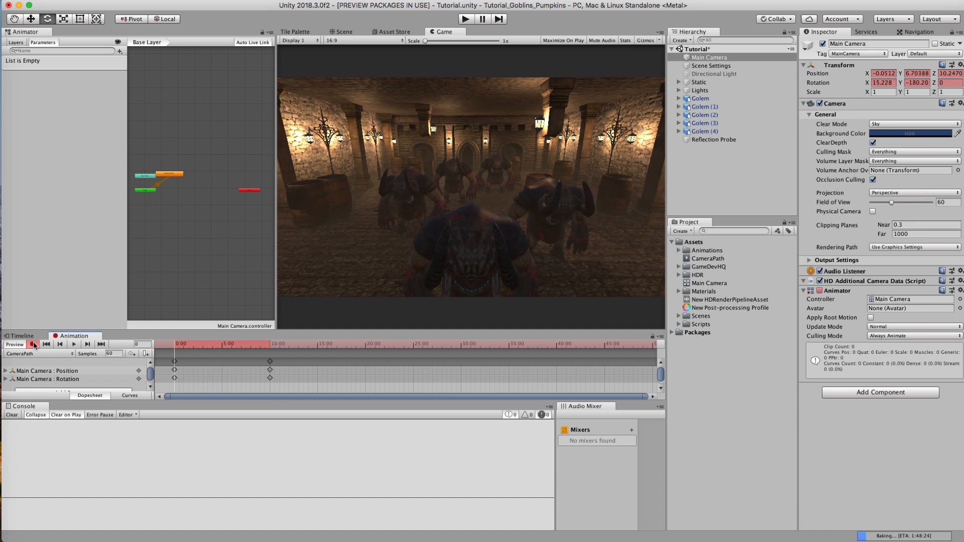
left_click(33, 344)
left_click_drag(192, 352, 242, 348)
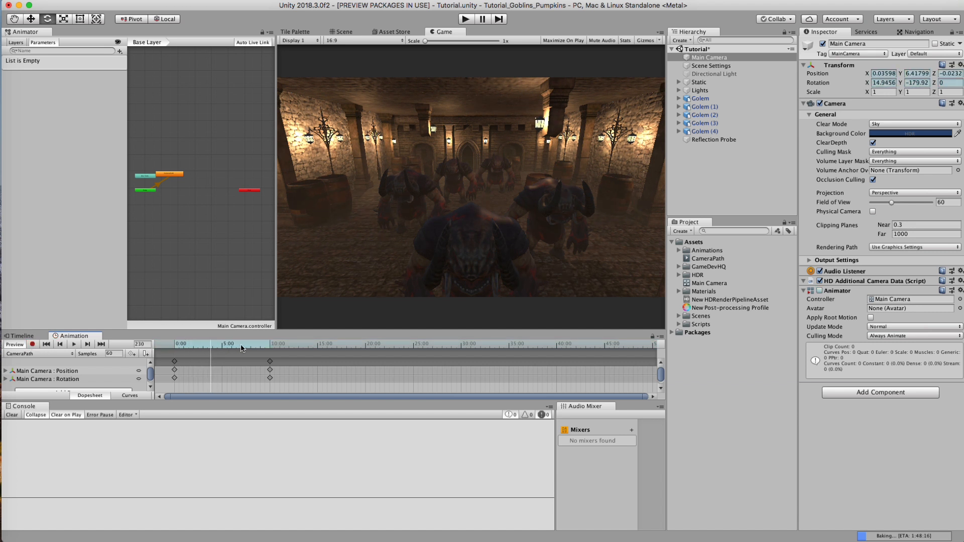
Step: Record a Main Camera position and rotation keyframe at frame 198 of CameraPath, aligned with a raised scene view offset to one side of the golems
left_click(713, 195)
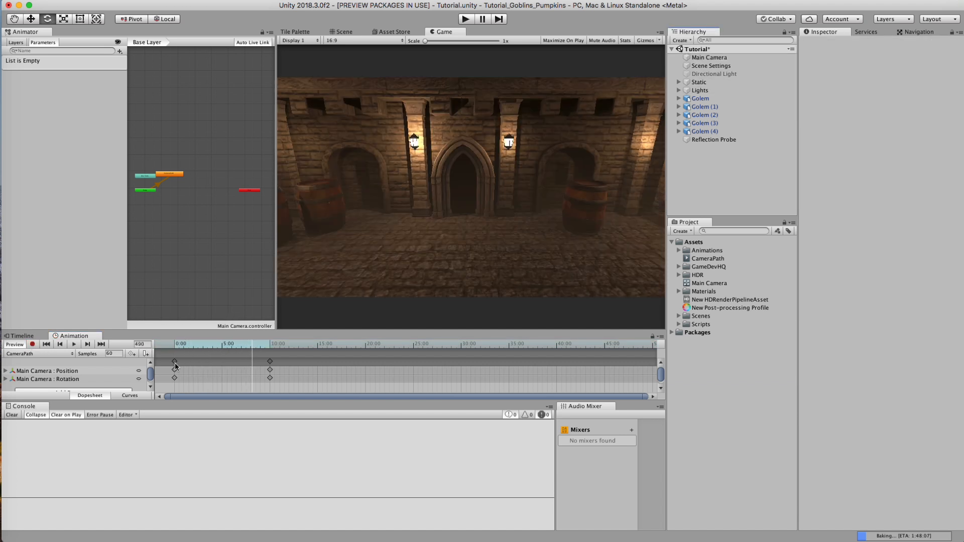
left_click_drag(174, 345, 205, 351)
left_click(701, 57)
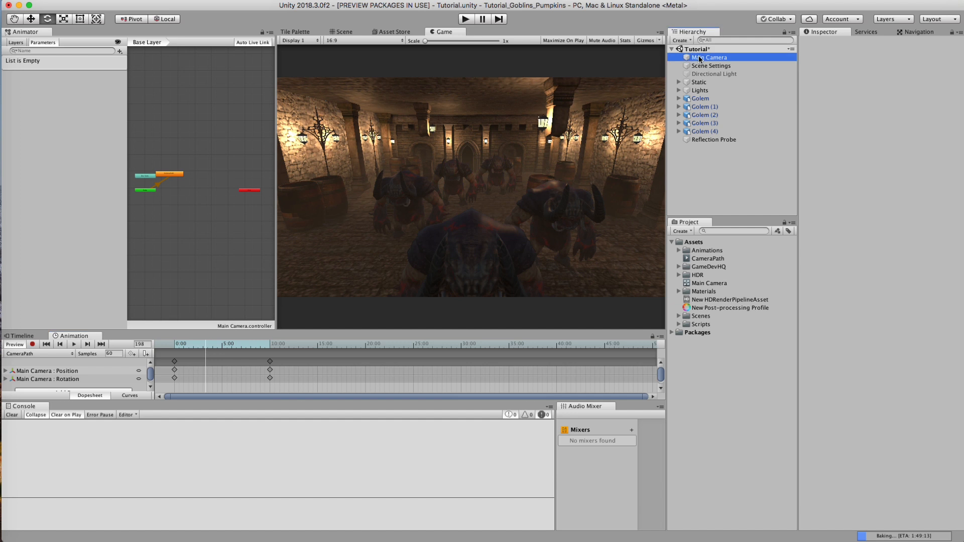
left_click(345, 33)
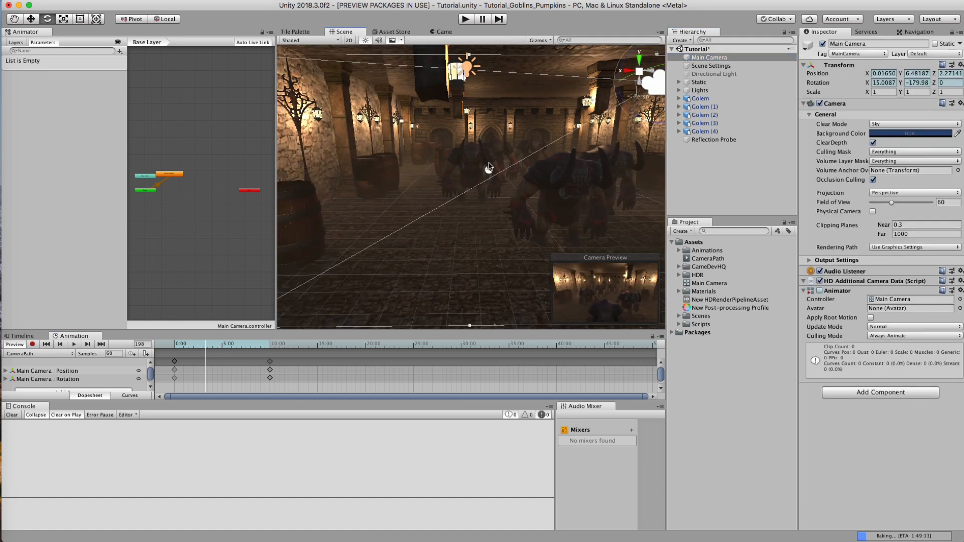
scroll(488, 165, "up", 5)
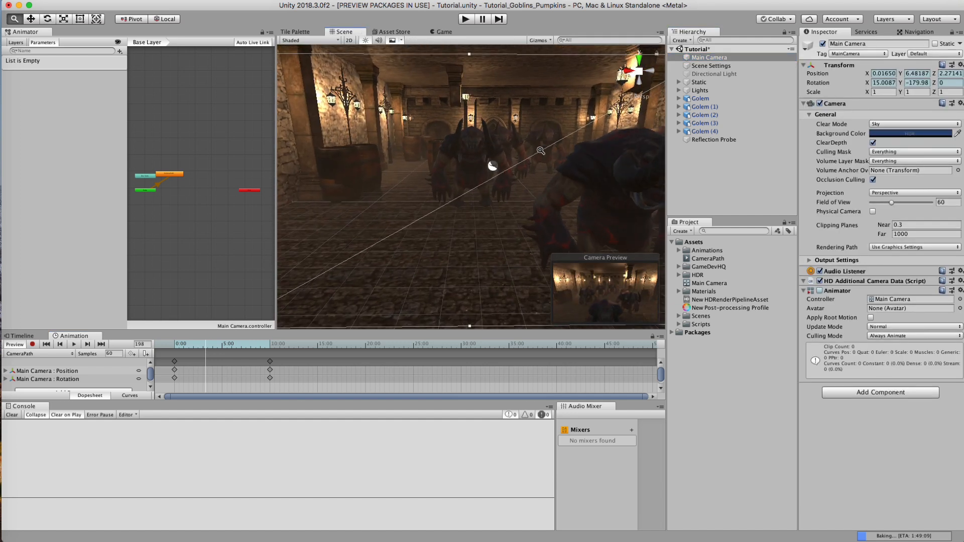
middle_click_drag(517, 154, 504, 168)
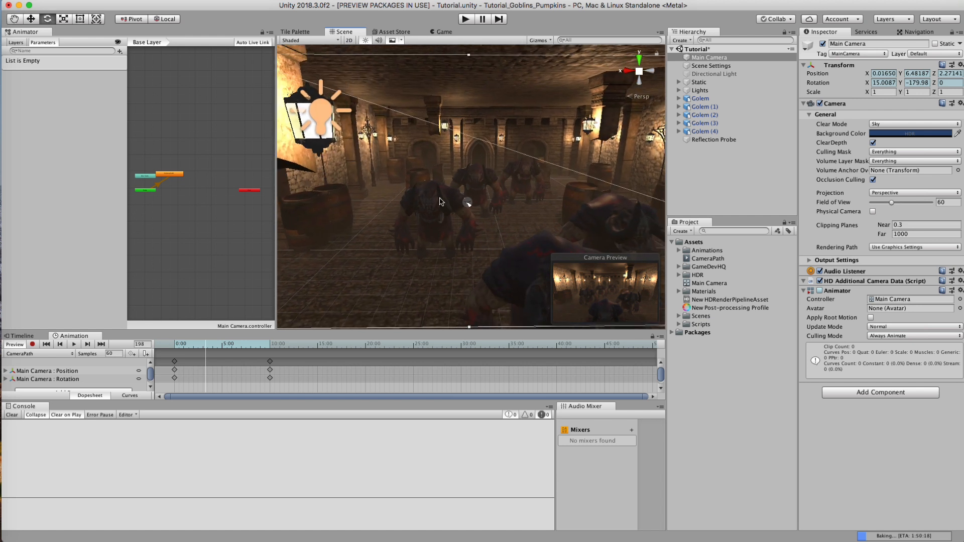
left_click(32, 344)
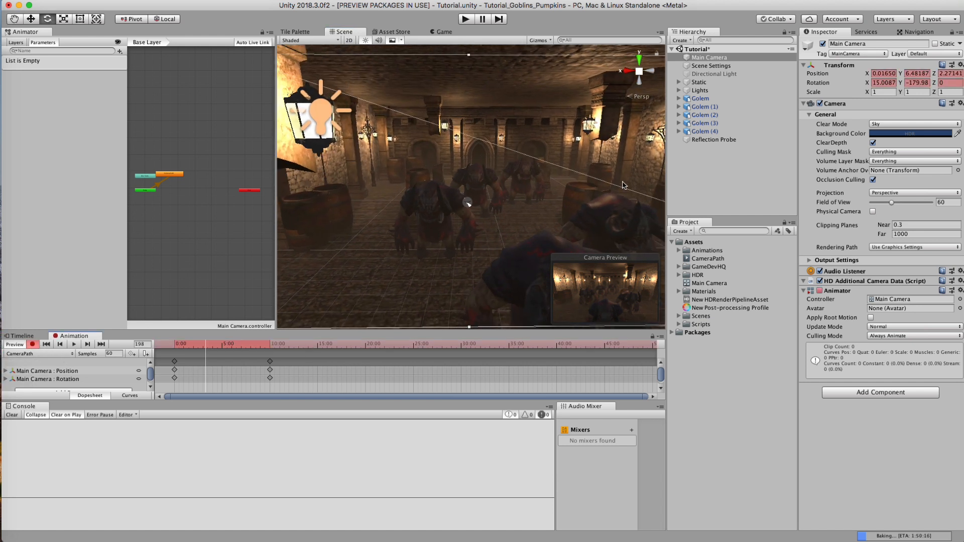
key("super+shift+f")
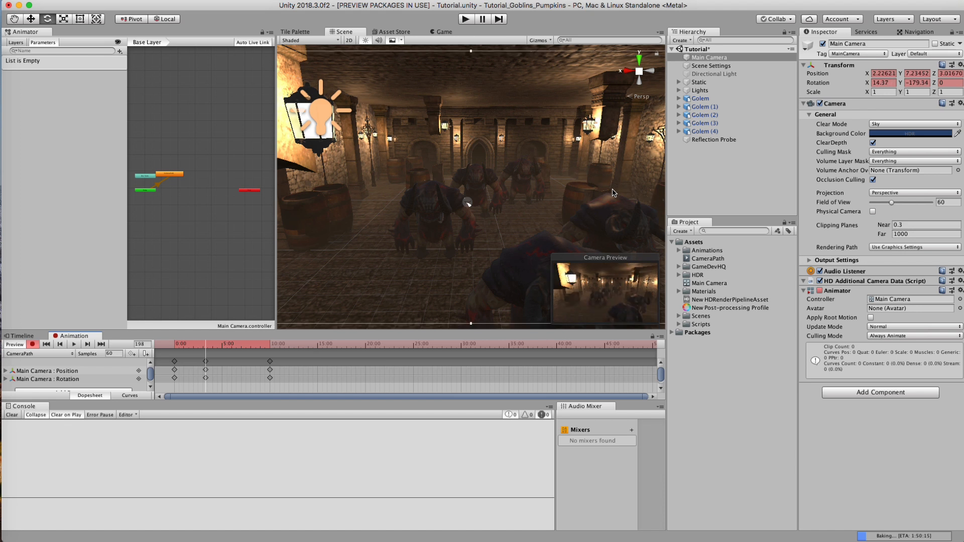
Step: Record a Main Camera keyframe at frame 413, aligned with a scene view from the hall's other side, over the golems nearest the door
left_click(241, 346)
middle_click_drag(510, 202, 437, 166)
mouse_move(437, 166)
right_mouse_down("alt")
mouse_move(705, 163)
mouse_move(425, 164)
right_mouse_up("alt")
middle_click_drag(424, 165, 462, 173)
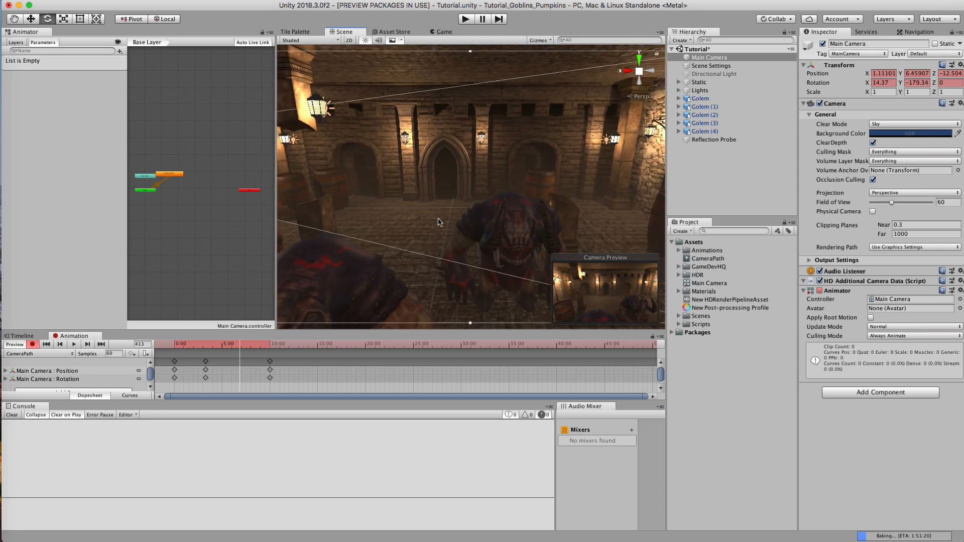
key("super+shift+f")
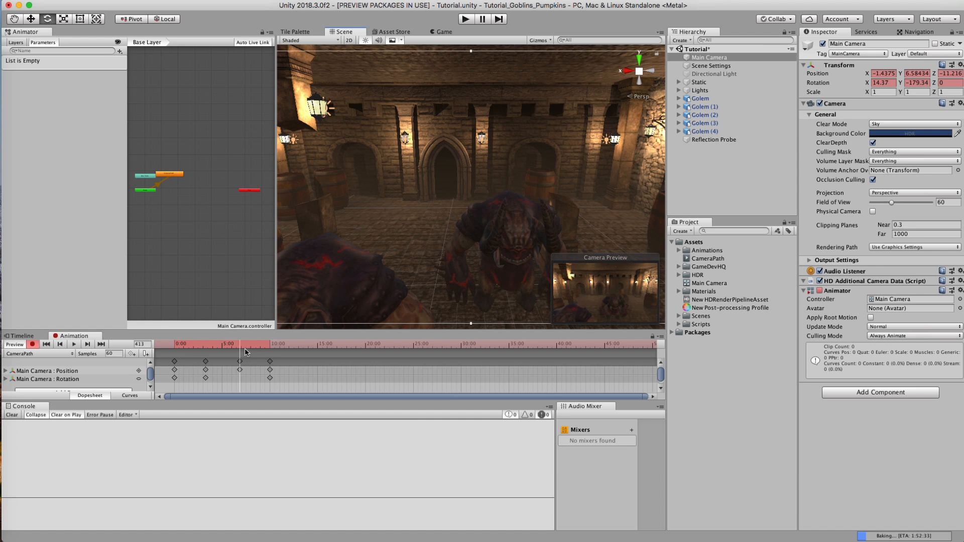
Step: Scrub through the whole CameraPath animation in the Game view to check the curved travel, and stop recording
left_click_drag(233, 346, 211, 346)
left_click(198, 345)
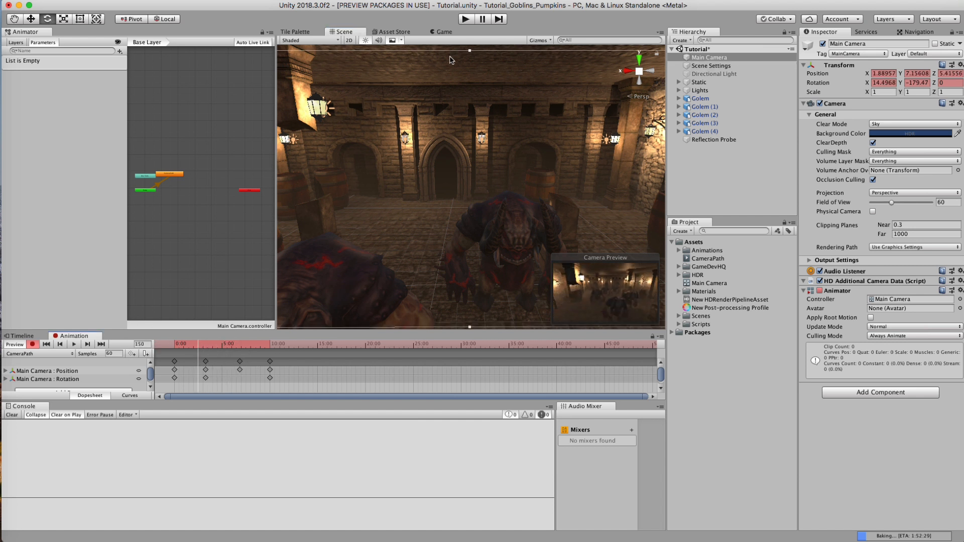
left_click(442, 32)
left_click_drag(179, 345, 278, 348)
left_click(32, 345)
left_click(712, 169)
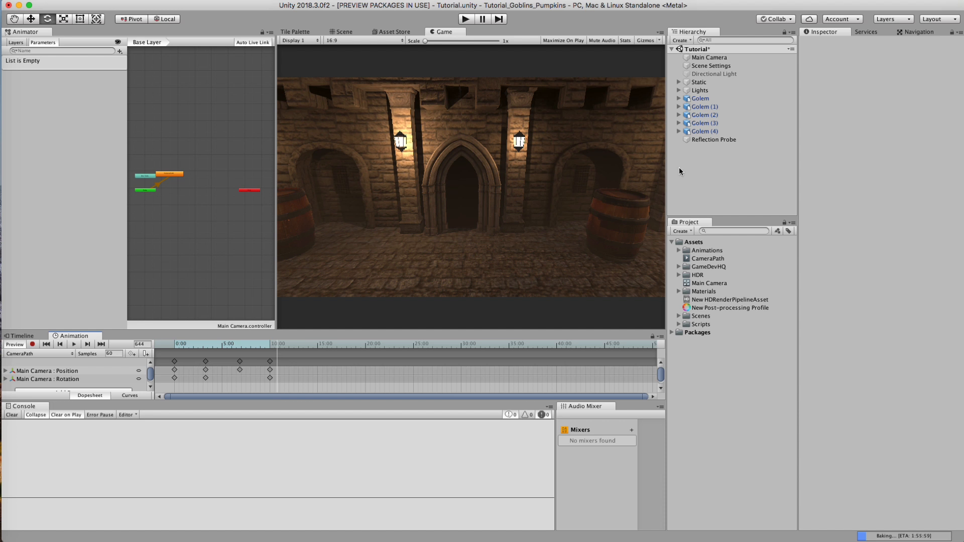
left_click(711, 57)
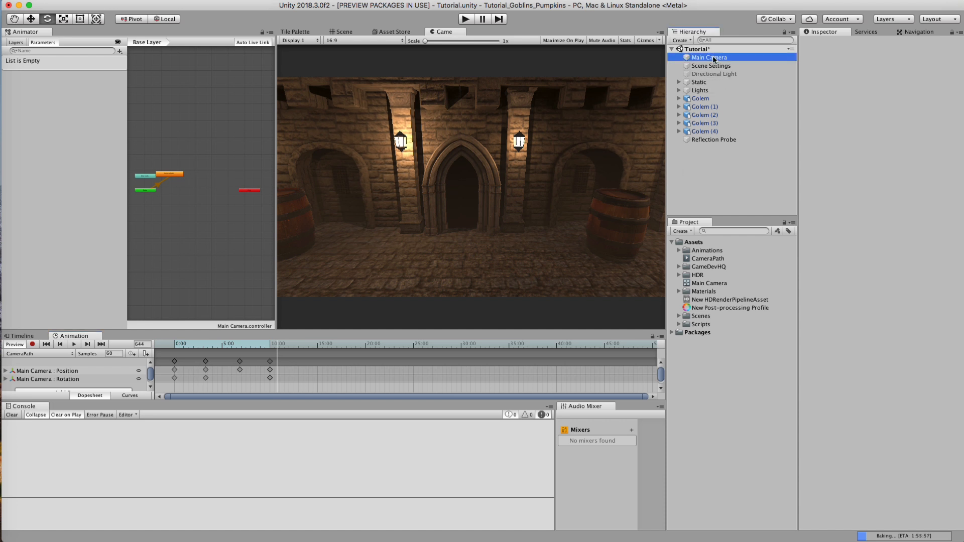
left_click(708, 202)
left_click(85, 0)
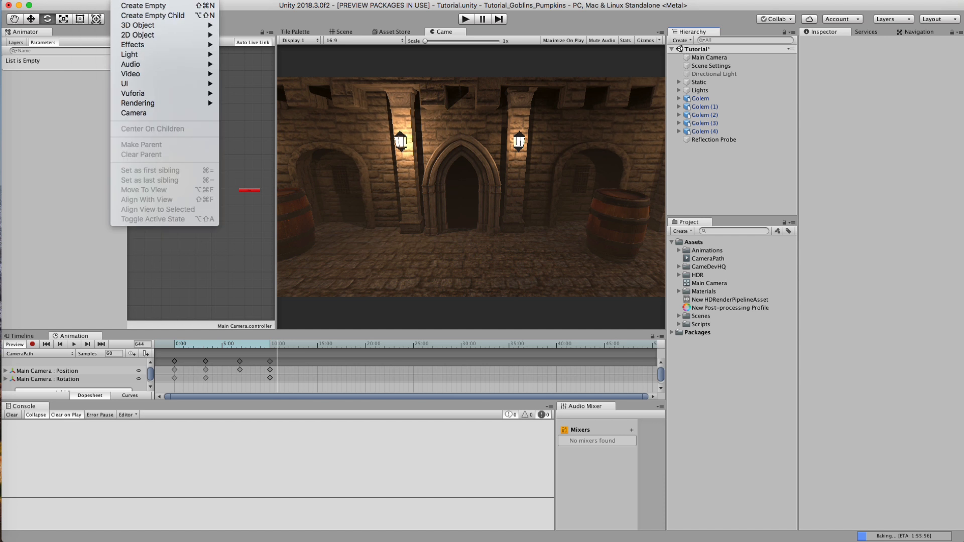
mouse_move(67, 0)
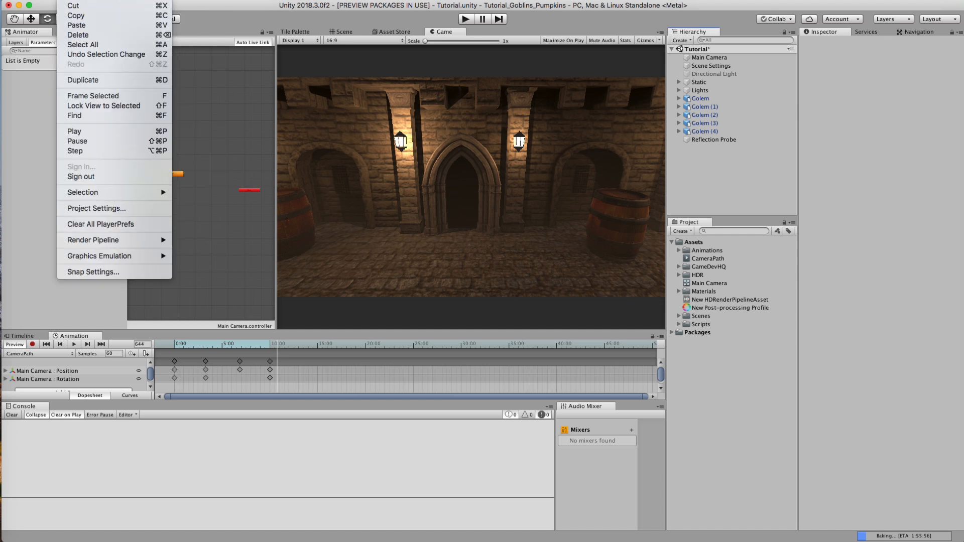
mouse_move(131, 1)
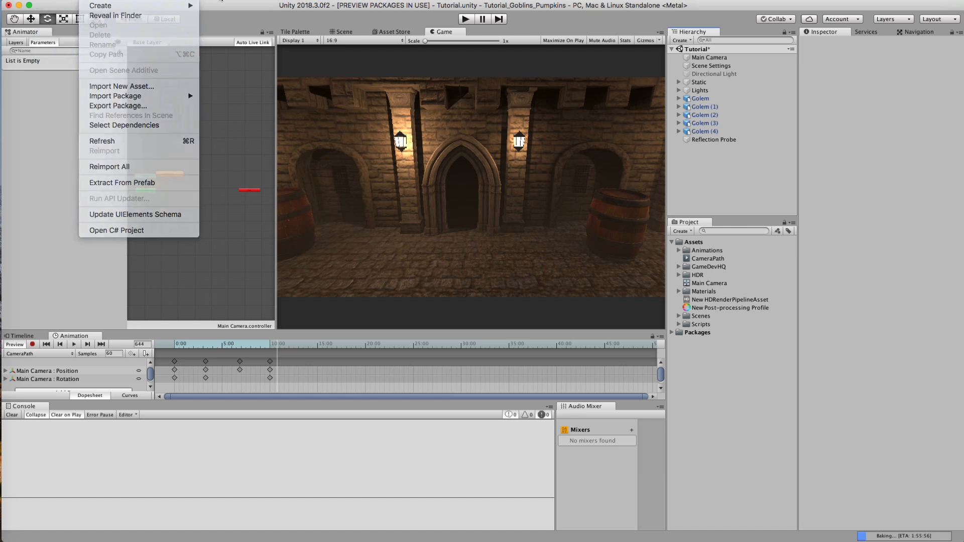
left_click(697, 89)
left_click(723, 58)
left_click(128, 1)
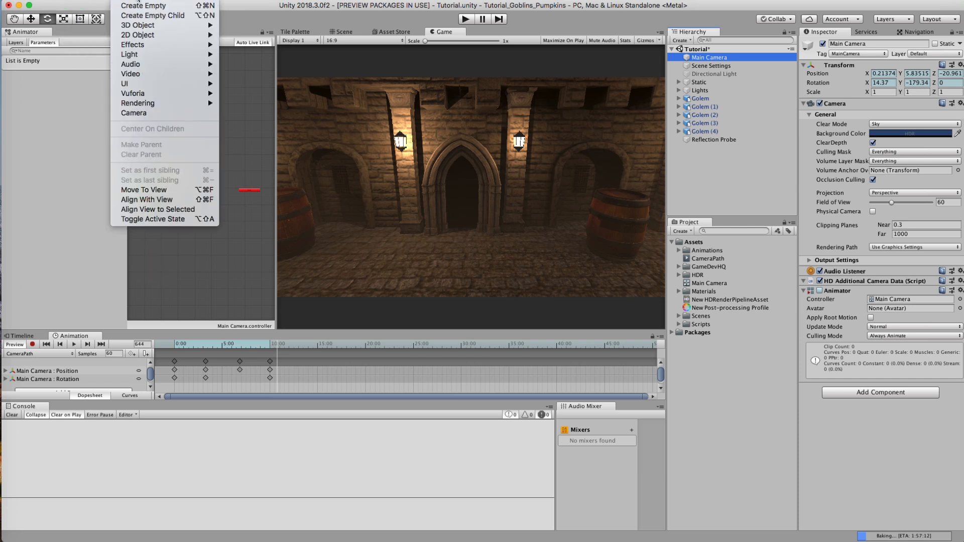
left_click(138, 1)
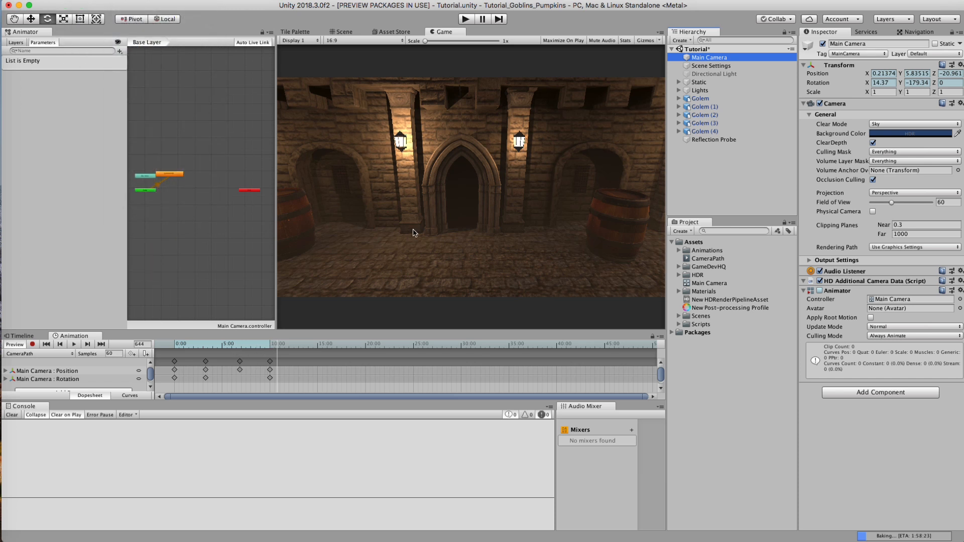
left_click(457, 152)
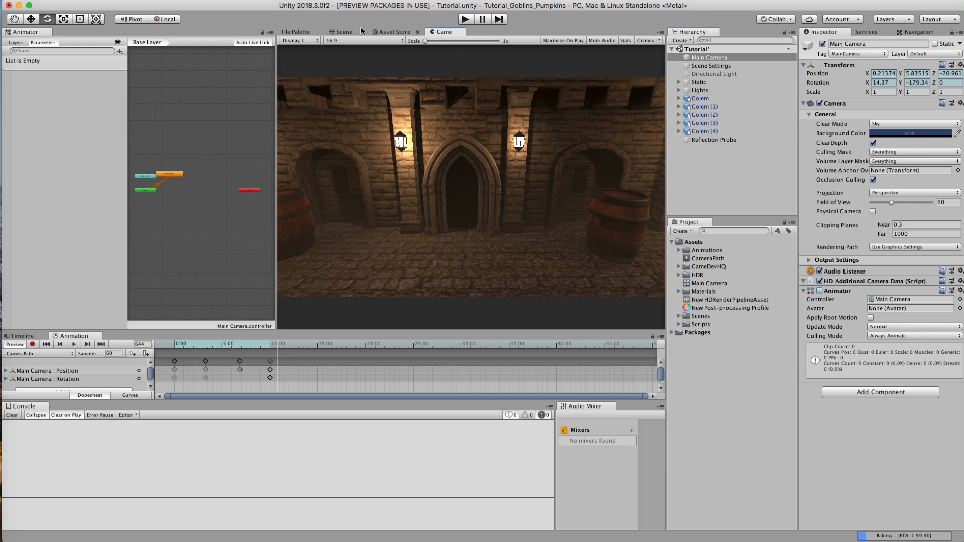
Step: Bring the scene view down the hall to the arched door and select Door_03
left_click(342, 32)
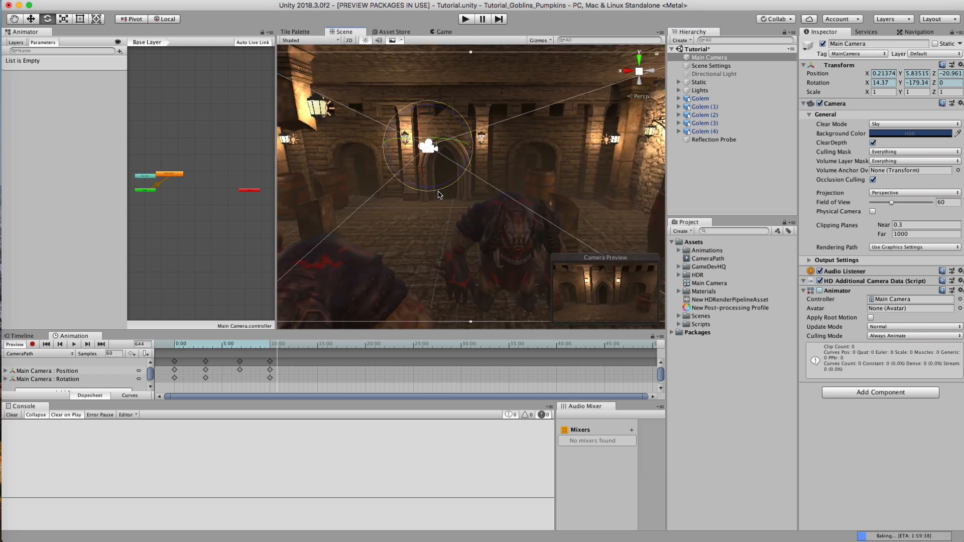
left_click(713, 155)
right_click_drag(409, 185, 443, 176)
key("w")
left_click(424, 172)
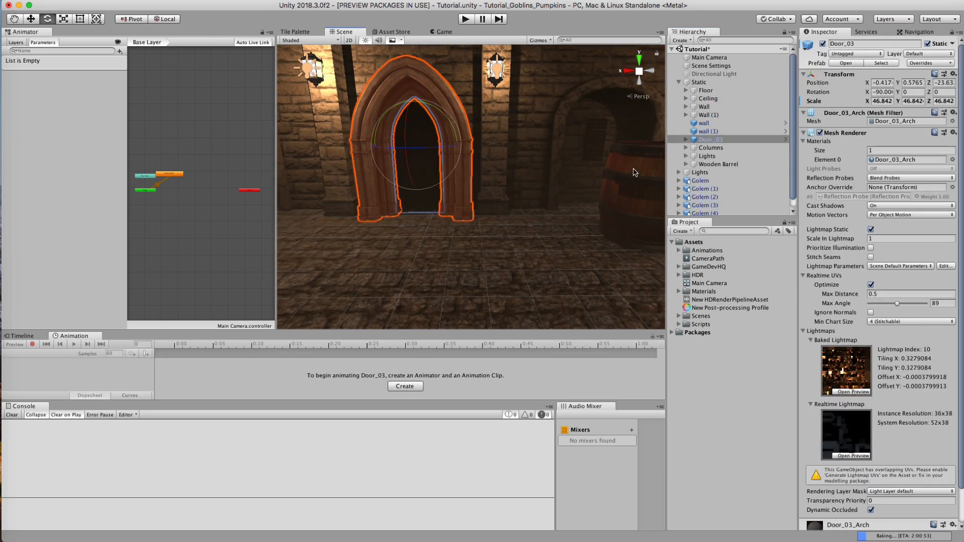
Step: Turn off the Static flag on both door leaves of Door_03, Door_03_L and Door_03_R
left_click(686, 139)
left_click(718, 148)
left_click(718, 156, "shift")
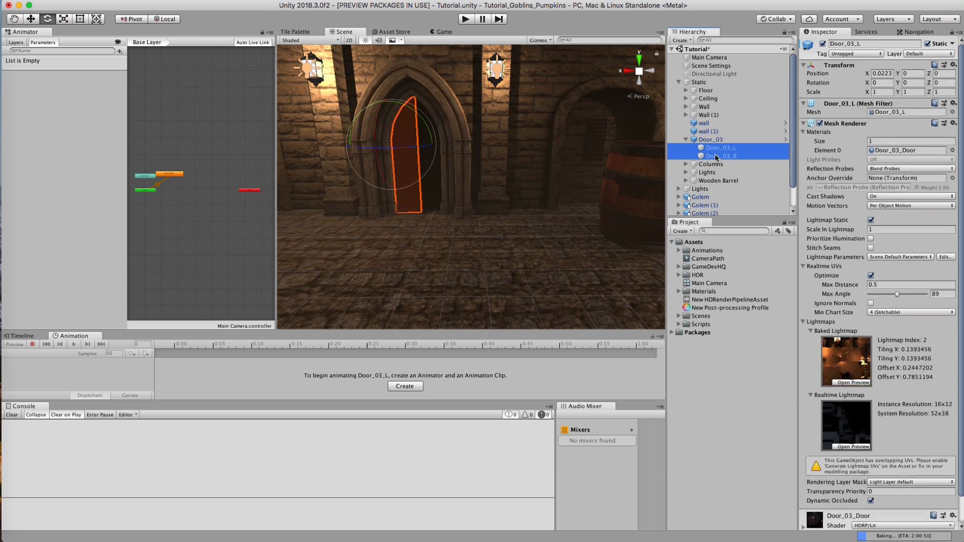
left_click(927, 44)
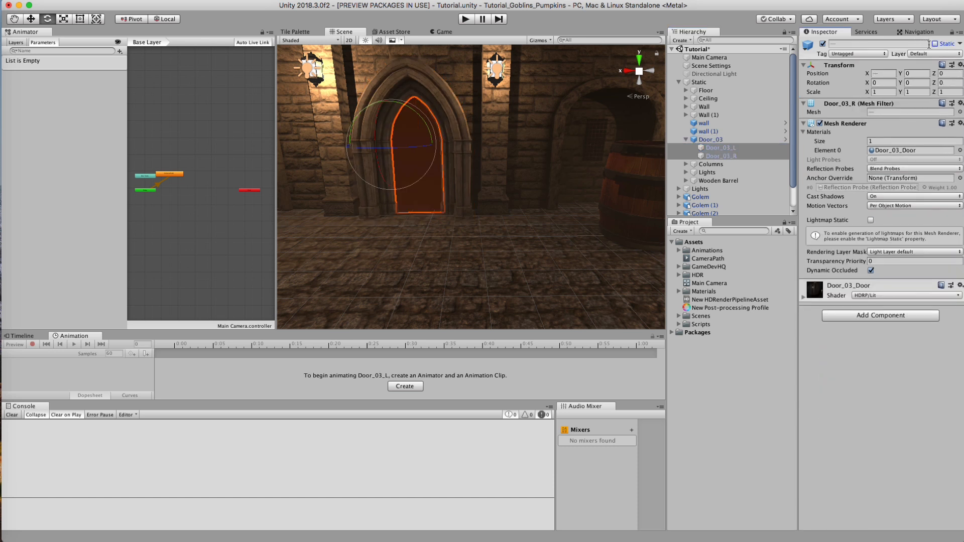
Step: Move Door_03 with its leaves out of the Static group to the scene's top level, and collapse the Static group
left_click(706, 140)
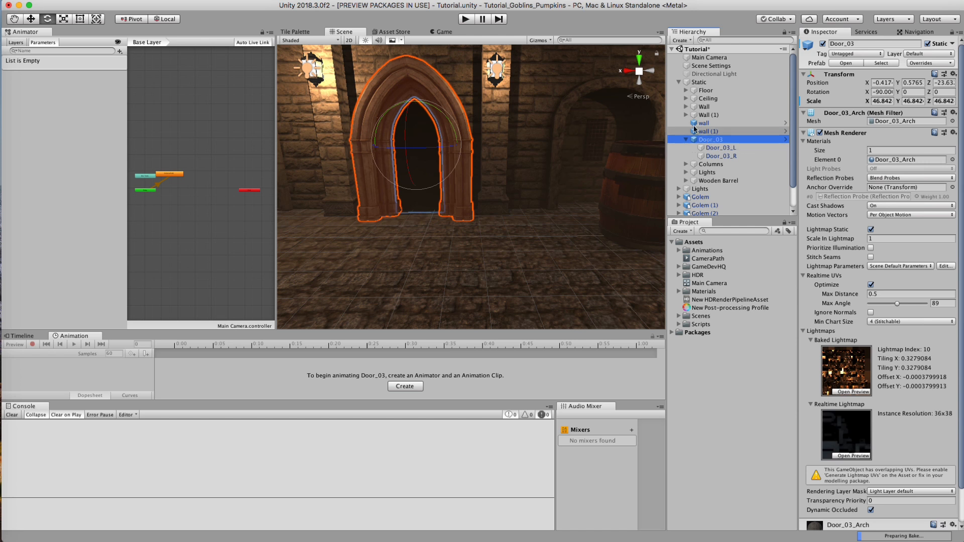
left_click(717, 156)
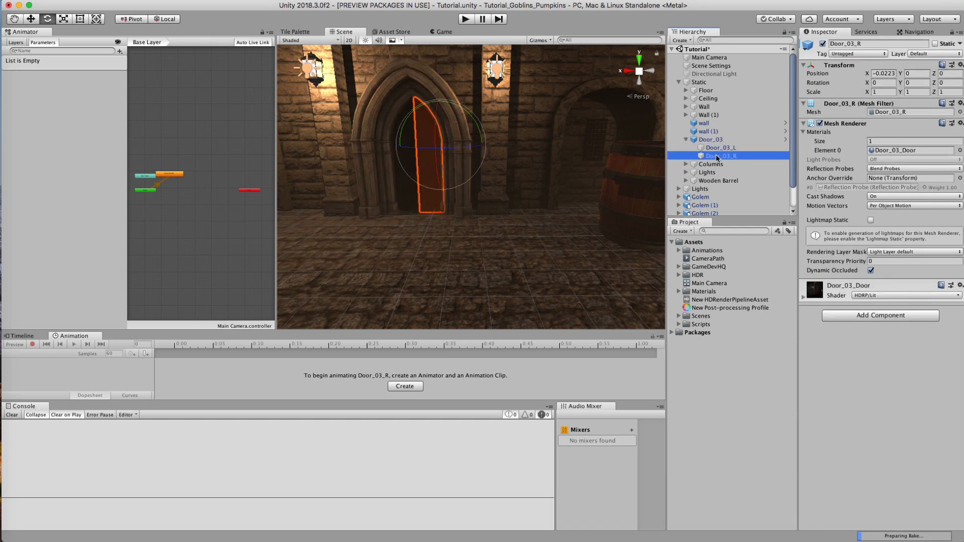
left_click(713, 149)
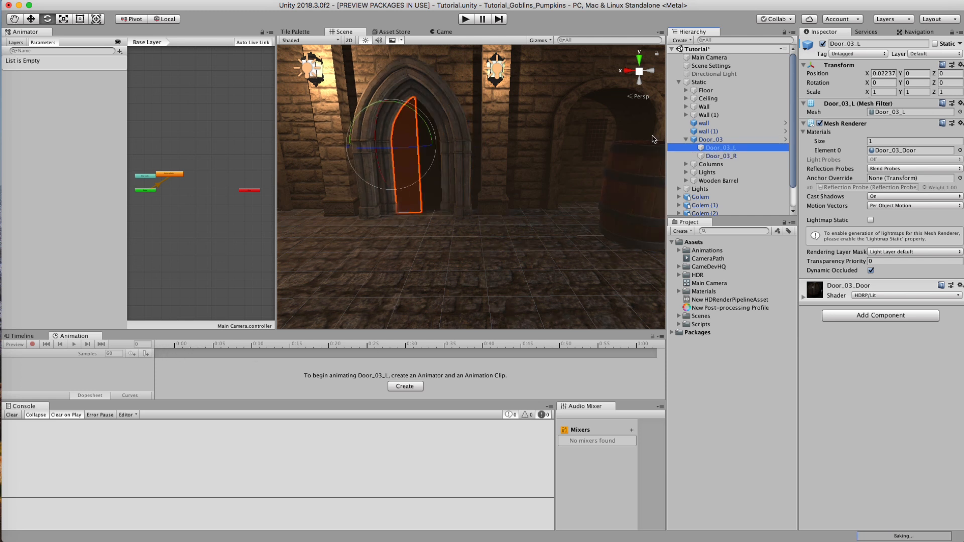
left_click(723, 141)
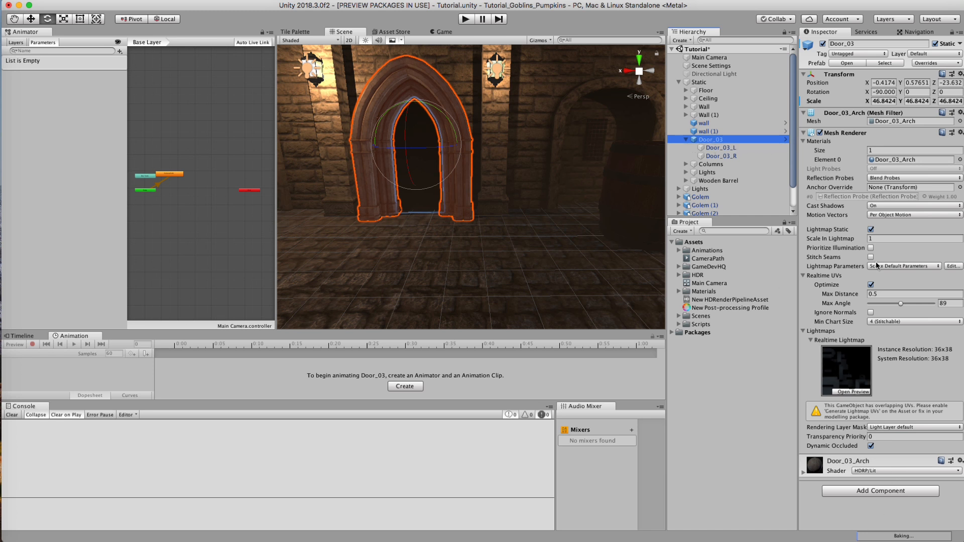
left_click_drag(726, 79, 703, 79)
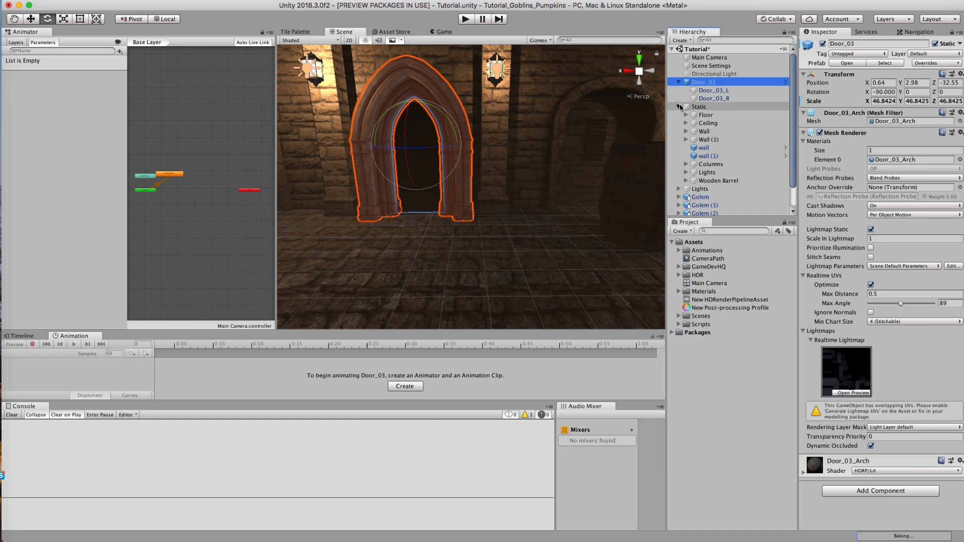
left_click(680, 107)
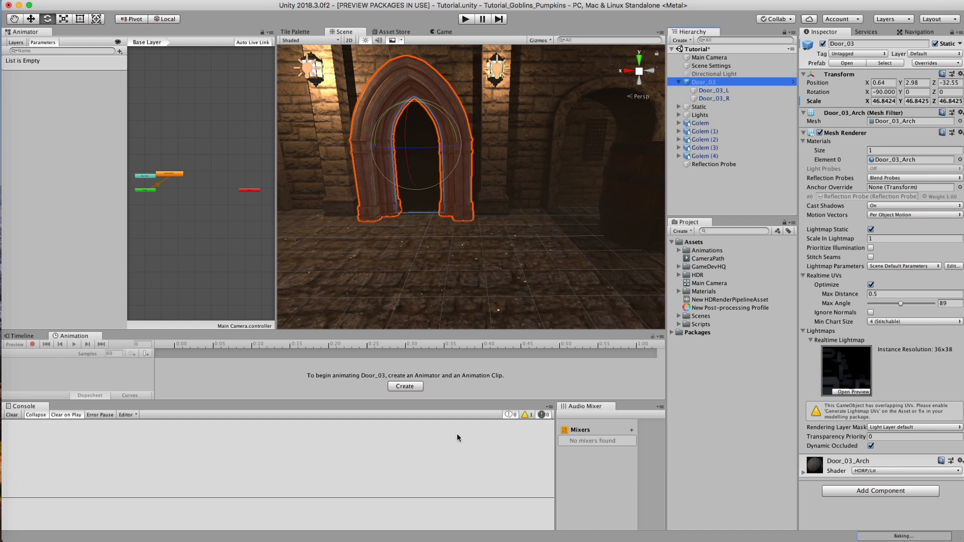
Step: Inspect Door_03 and its two leaves, viewing the doorway from an angle in the scene
left_click(714, 98)
left_click(713, 90)
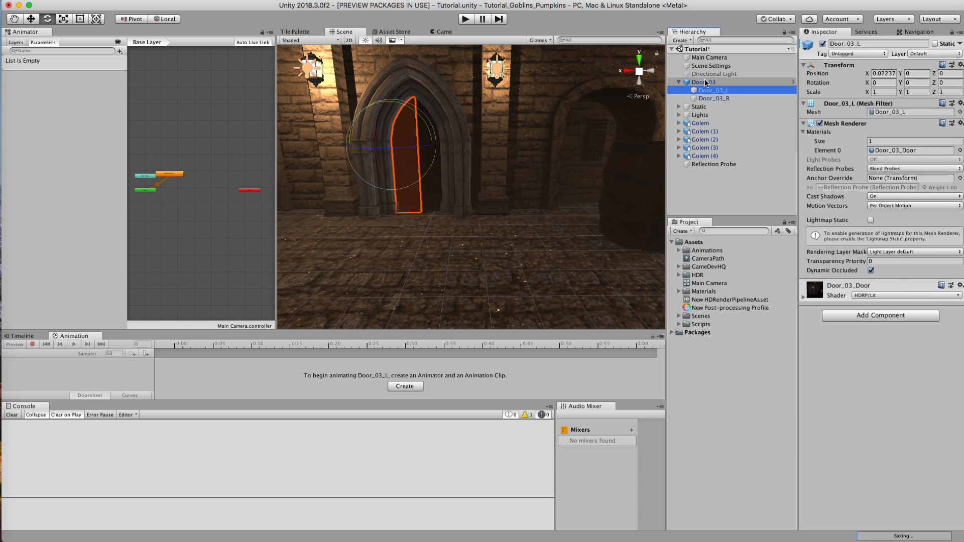
left_click(703, 82)
left_click(714, 170)
mouse_move(469, 151)
left_mouse_down("alt")
mouse_move(588, 151)
mouse_move(303, 210)
mouse_move(474, 163)
left_mouse_up("alt")
left_click(711, 94)
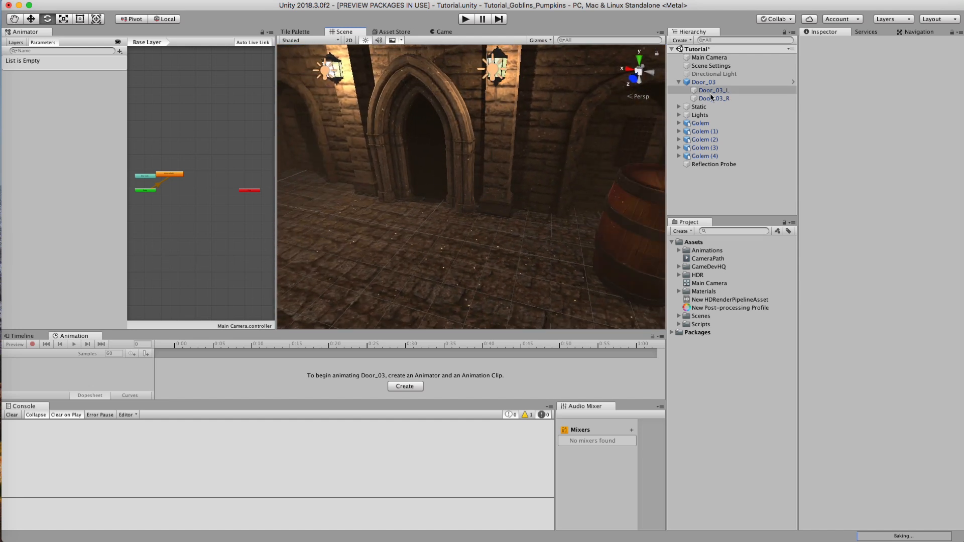
left_click(422, 116)
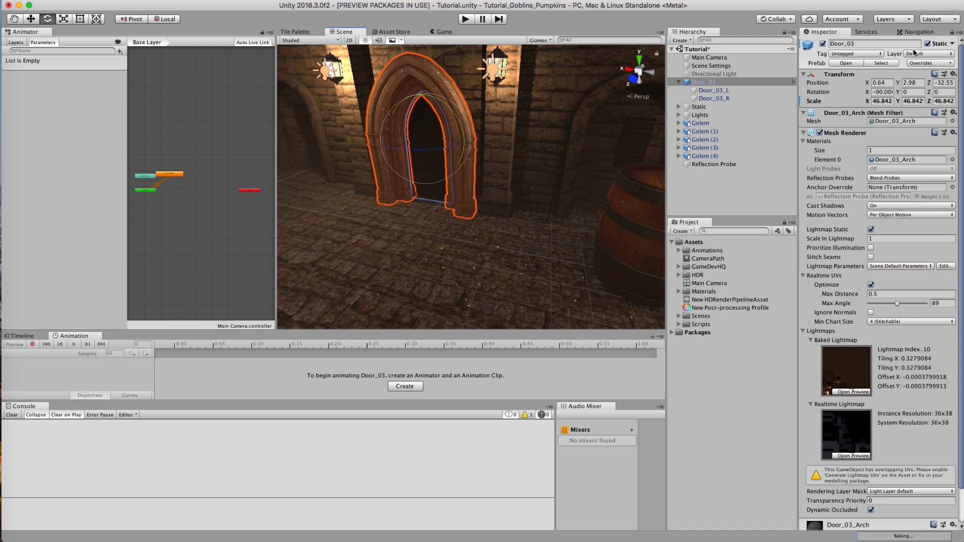
left_click(927, 44)
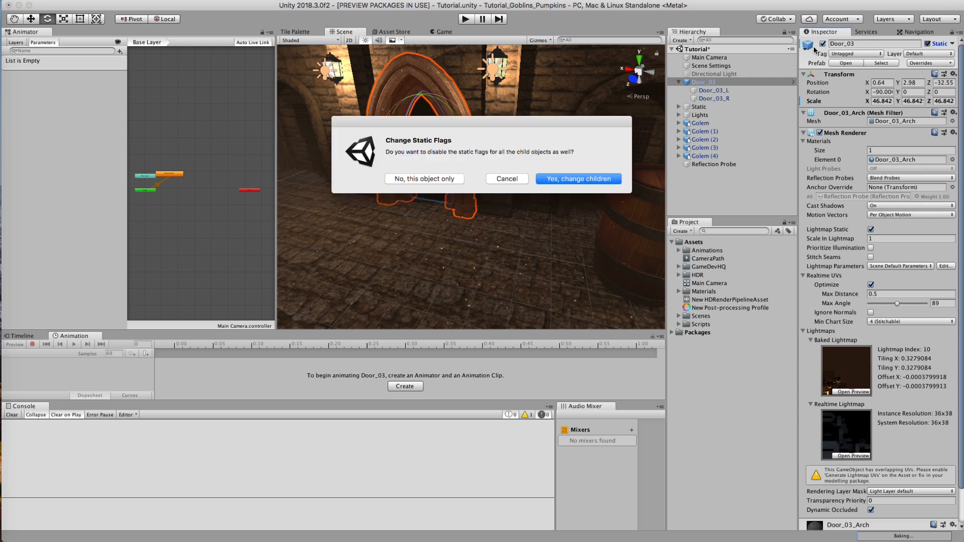
left_click(495, 177)
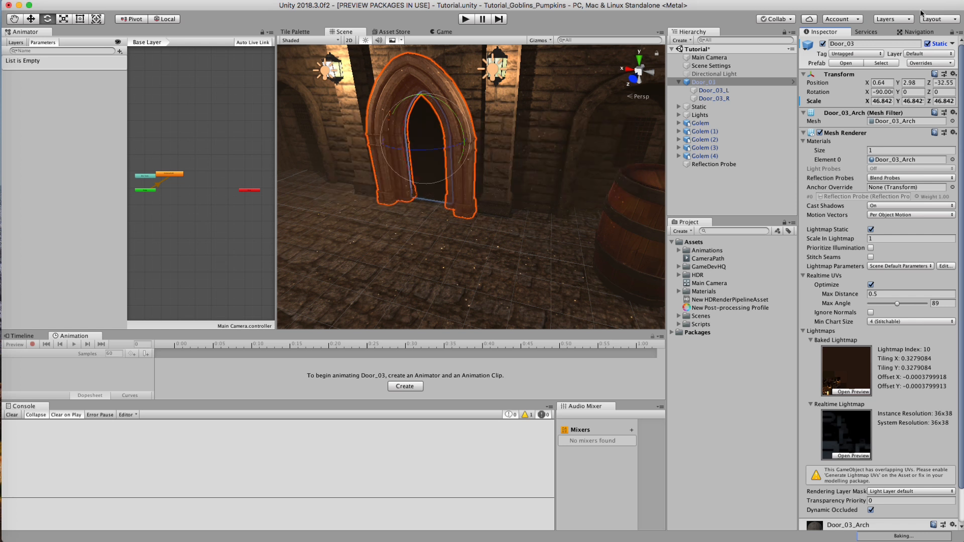
left_click(822, 44)
left_click(822, 45)
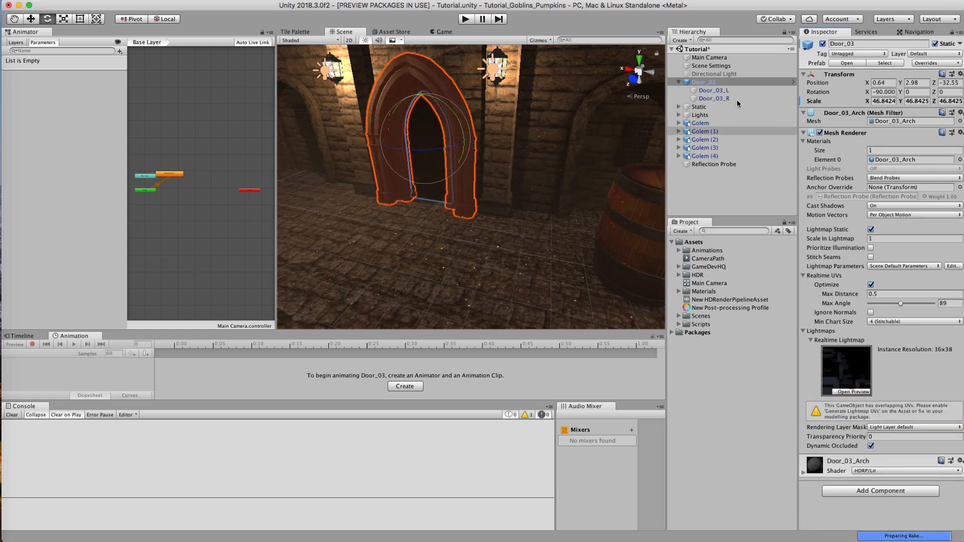
Step: Frame the scene view closer on the doorway and select the parent Door_03
left_click(714, 91)
left_click_drag(421, 212, 523, 125, "alt")
right_click_drag(647, 128, 845, 130, "alt")
middle_click_drag(579, 135, 490, 176)
left_click(710, 83)
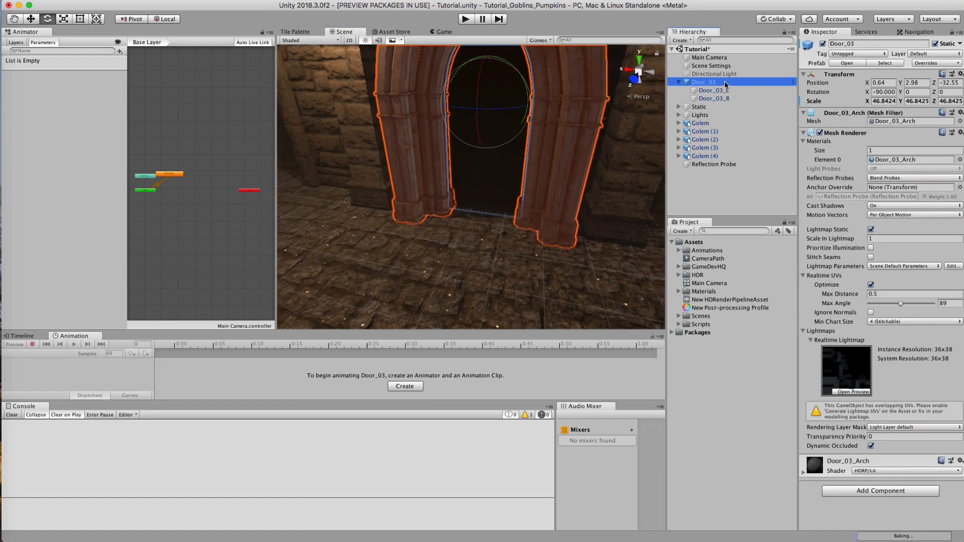
Step: Inspect Door_03 and its leaves Door_03_L and Door_03_R in the scene, with the arch's Mesh Renderer settings collapsed
left_click_drag(478, 107, 533, 273, "alt")
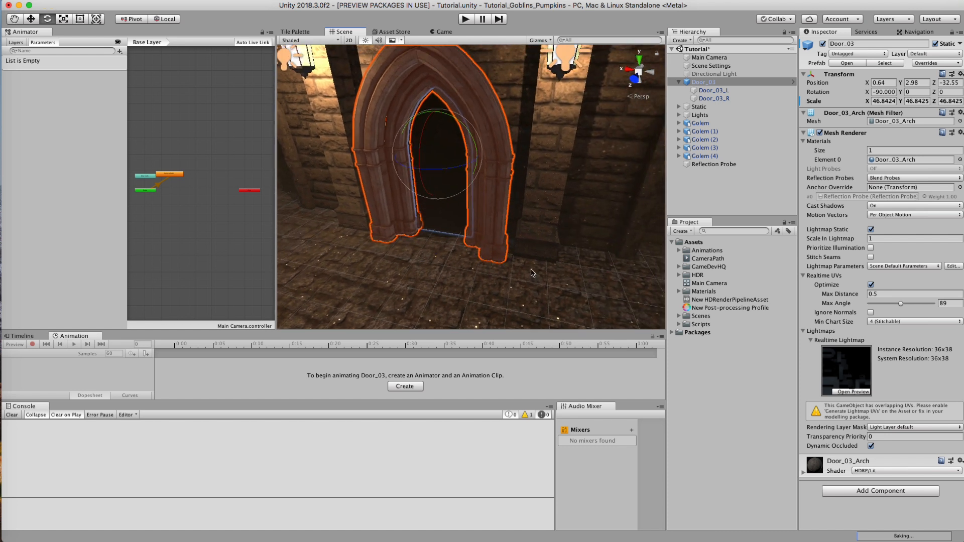
left_click(804, 133)
left_click(711, 91)
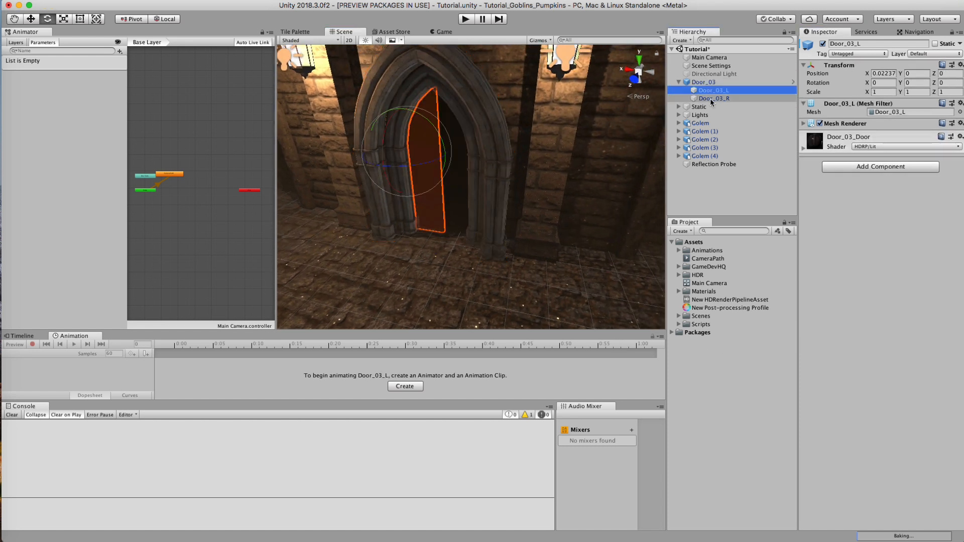
left_click(710, 98)
mouse_move(452, 191)
left_mouse_down("alt")
mouse_move(482, 192)
mouse_move(442, 186)
left_mouse_up("alt")
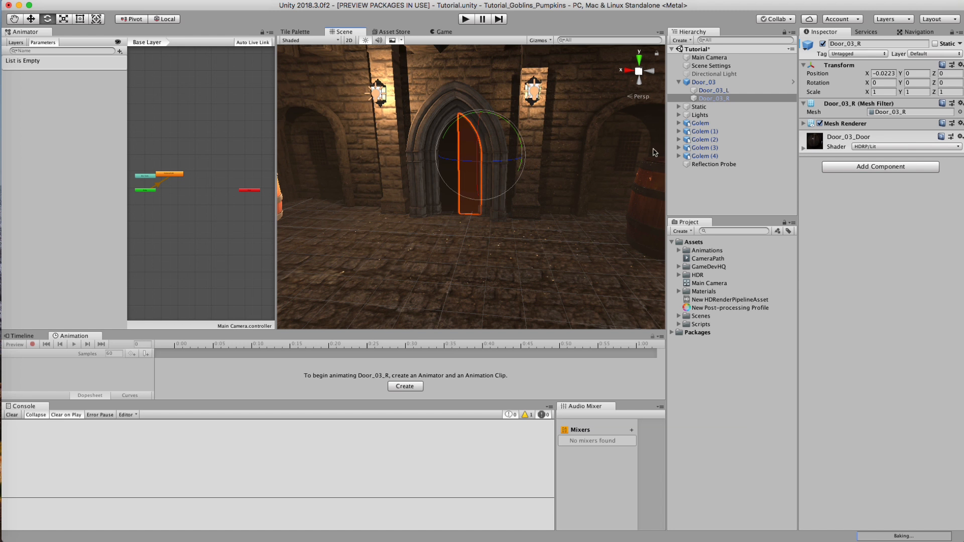
Step: Create a new animation clip named DoorOpening in the Assets folder
left_click(703, 82)
left_click(681, 232)
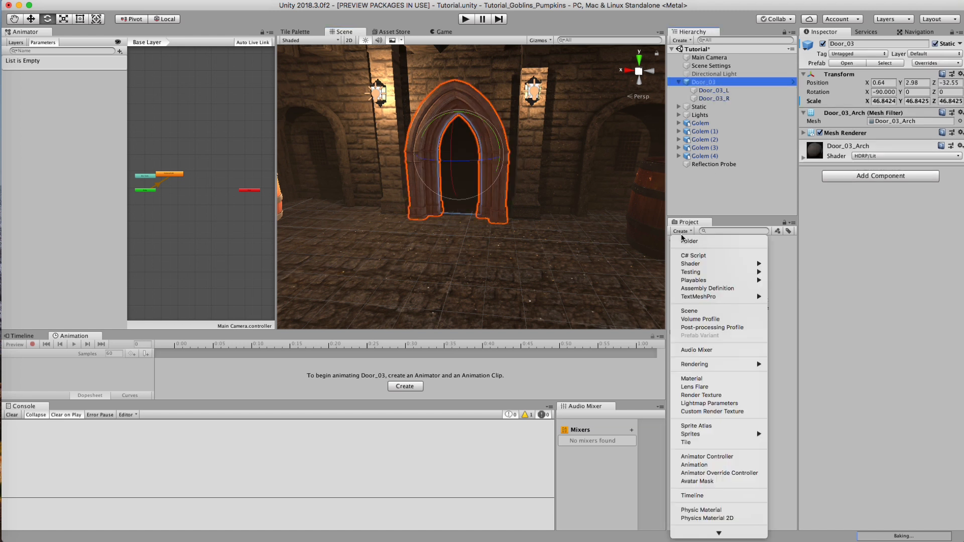
left_click(702, 465)
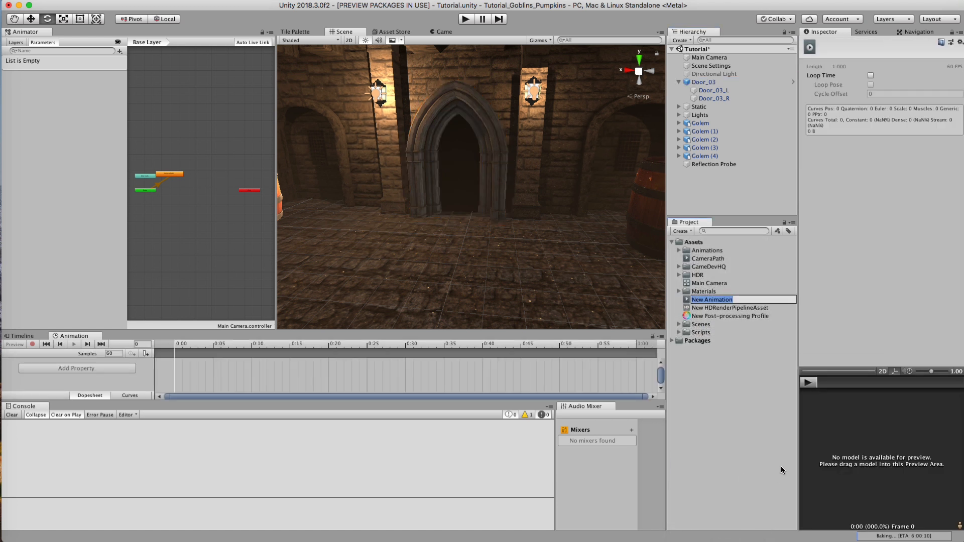
type("DoorOpening")
key("Return")
Step: Attach the DoorOpening clip to the parent Door_03 so it gets an Animator component
left_click_drag(710, 266, 711, 75)
left_click(706, 82)
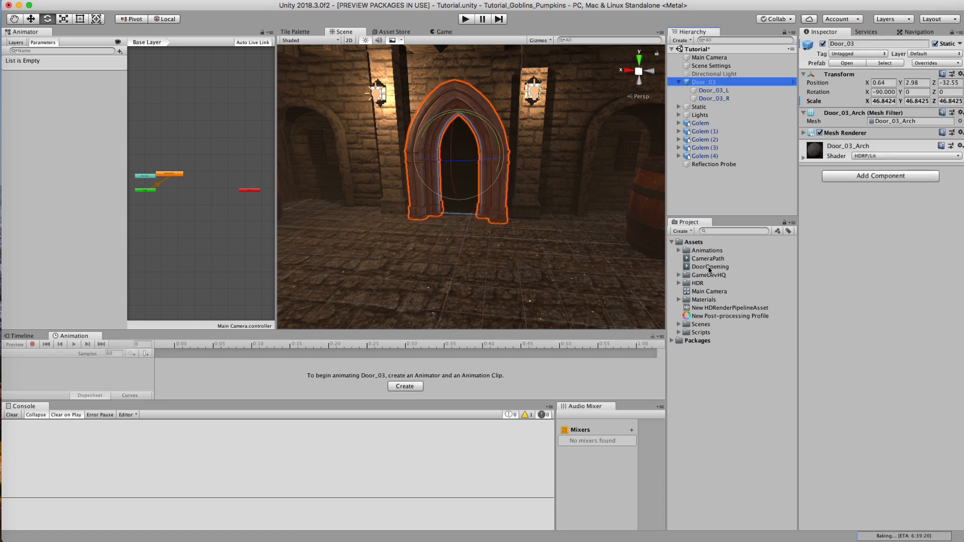
left_click_drag(708, 270, 898, 229)
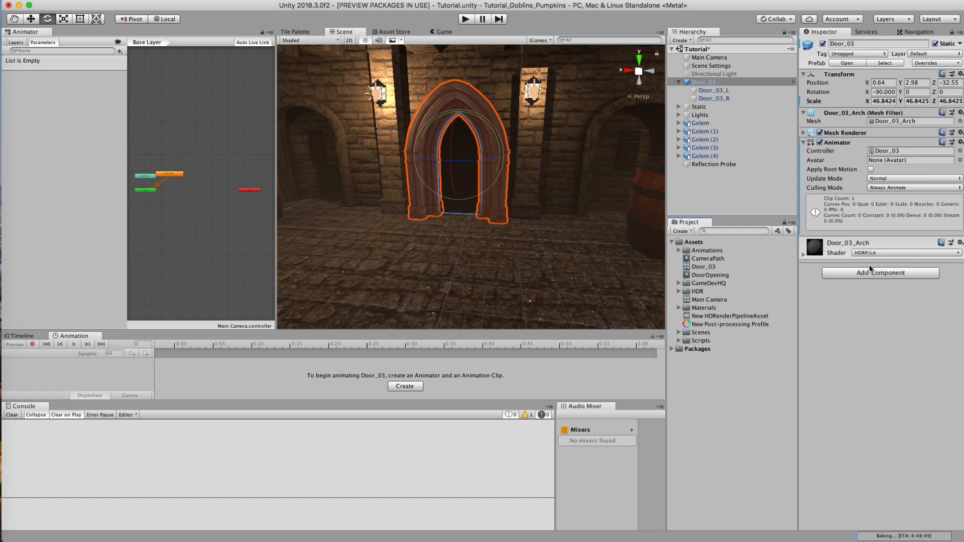
Step: Rename Door_03's animator controller asset as Door and check that the Animator on Door_03 references it
left_click(899, 151)
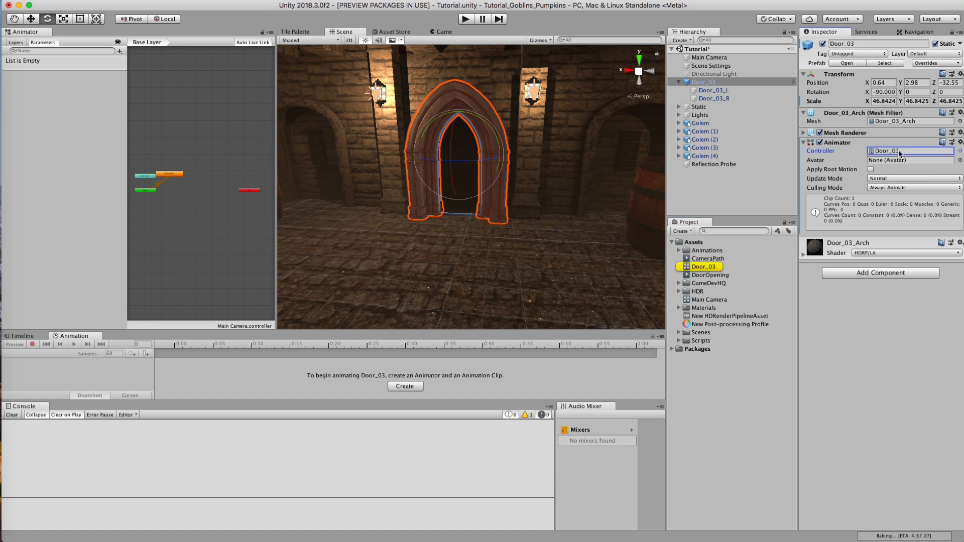
left_click(705, 267)
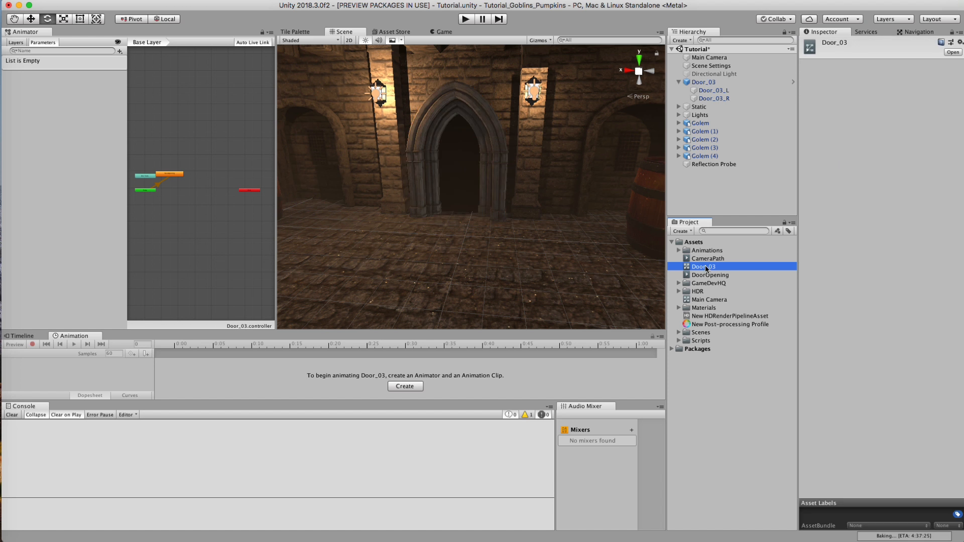
left_click(704, 267)
type("Door")
key("Return")
left_click(703, 82)
left_click(867, 159)
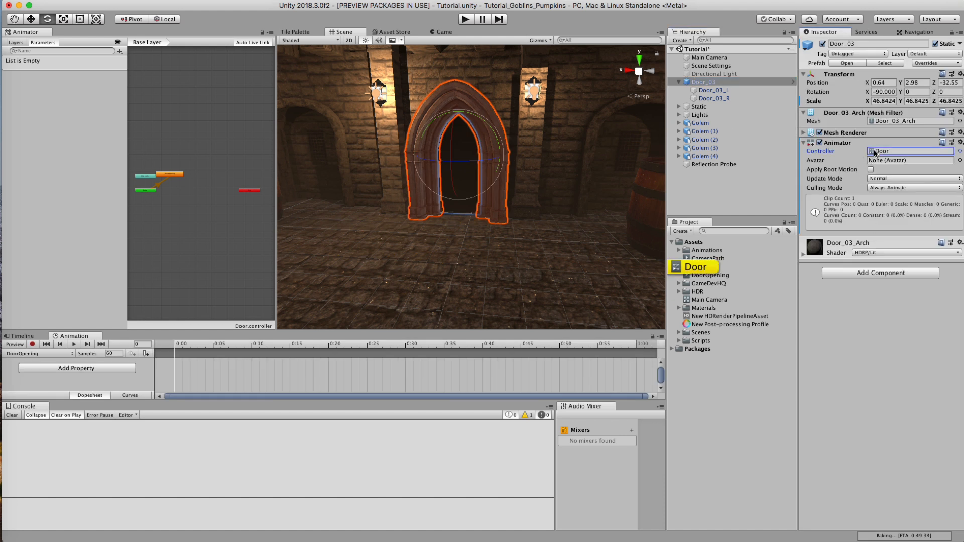
Step: Select the DoorOpening state in the Animator graph, and enlarge the Animator and Animation areas with the timeline spanning about 14 seconds
left_click_drag(171, 177, 181, 182)
mouse_move(174, 191)
right_mouse_down("alt")
mouse_move(197, 192)
mouse_move(186, 186)
right_mouse_up("alt")
left_click_drag(184, 162, 213, 156)
right_click_drag(221, 180, 212, 189, "alt")
right_click_drag(283, 360, 154, 376, "alt")
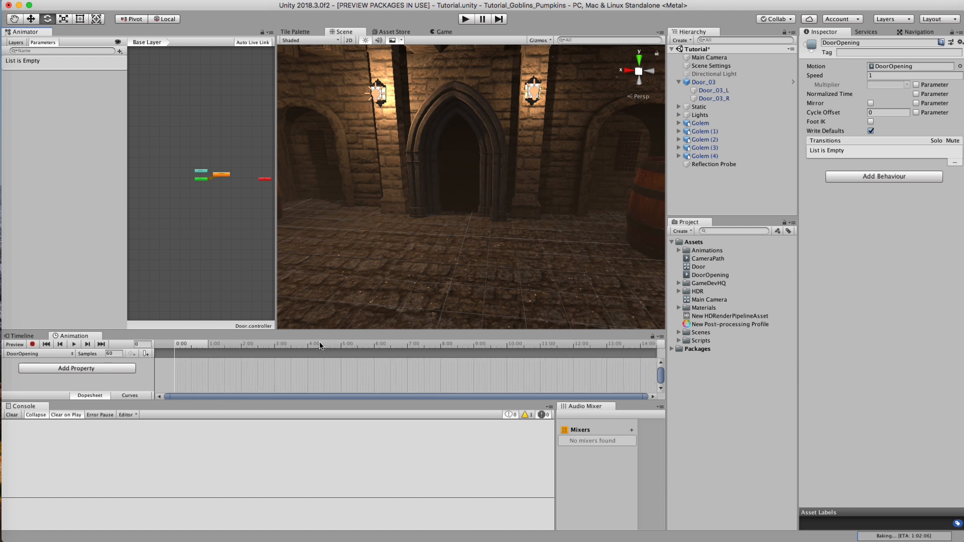
left_click_drag(222, 177, 225, 169)
left_click_drag(275, 215, 299, 215)
left_click_drag(241, 189, 224, 193, "alt")
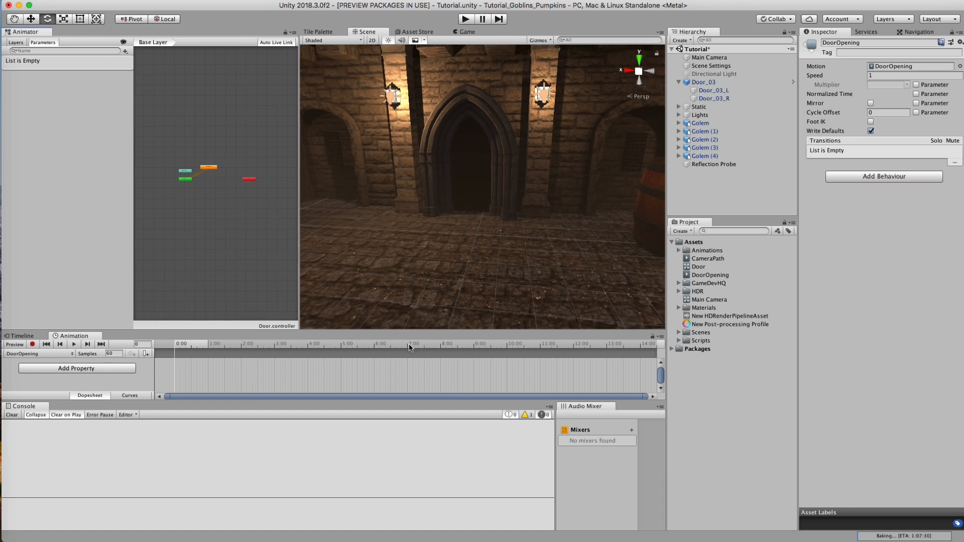
left_click_drag(131, 329, 130, 305)
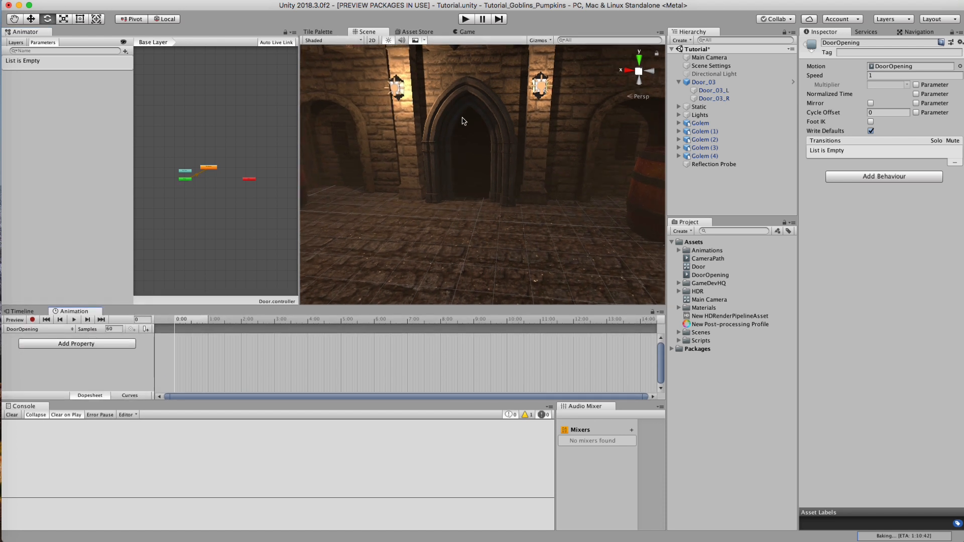
Step: Examine which properties of Door_03_L and Door_03_R can be animated in the DoorOpening clip
left_click(88, 343)
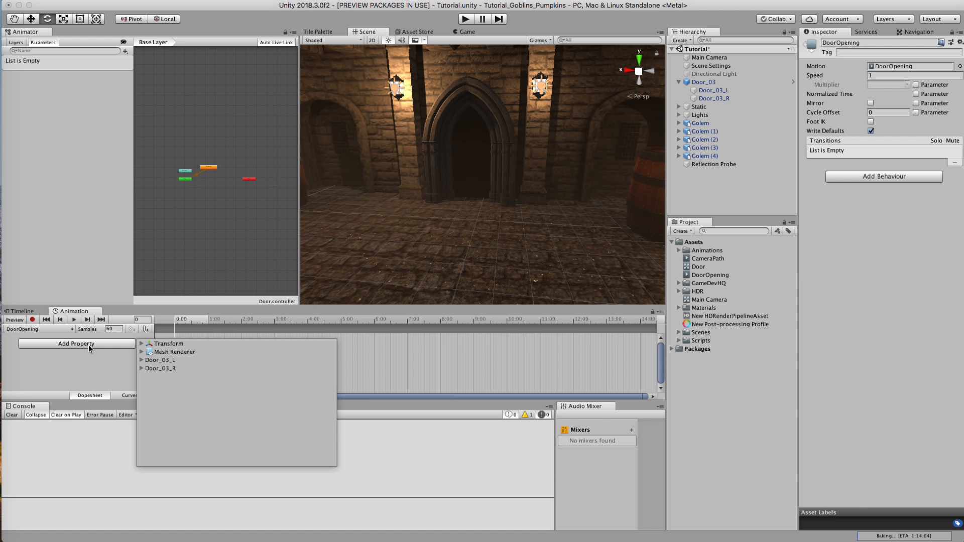
left_click(142, 361)
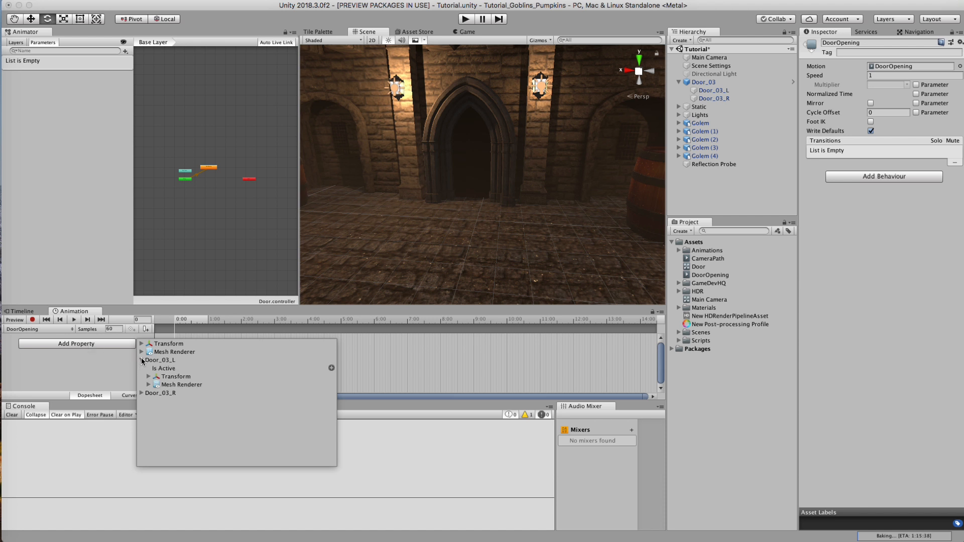
left_click(139, 393)
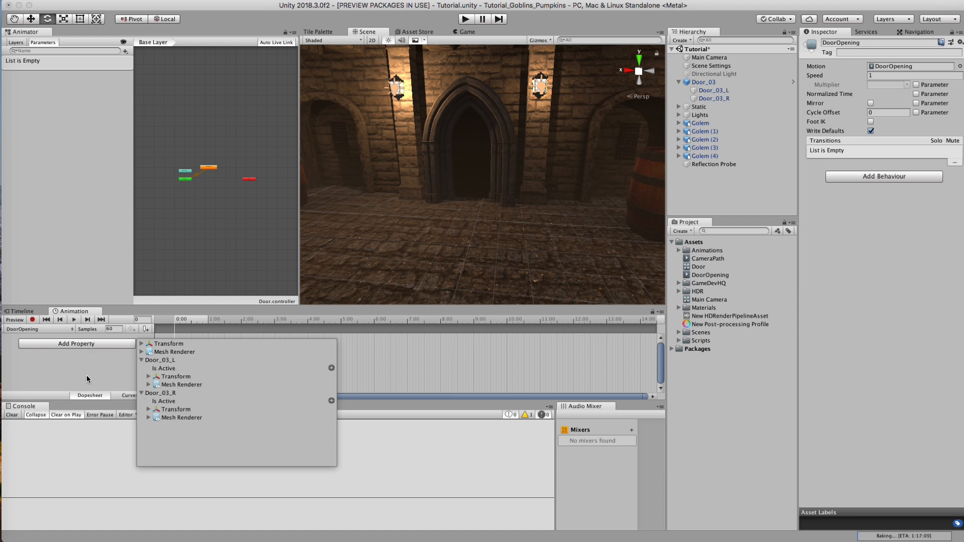
left_click(82, 368)
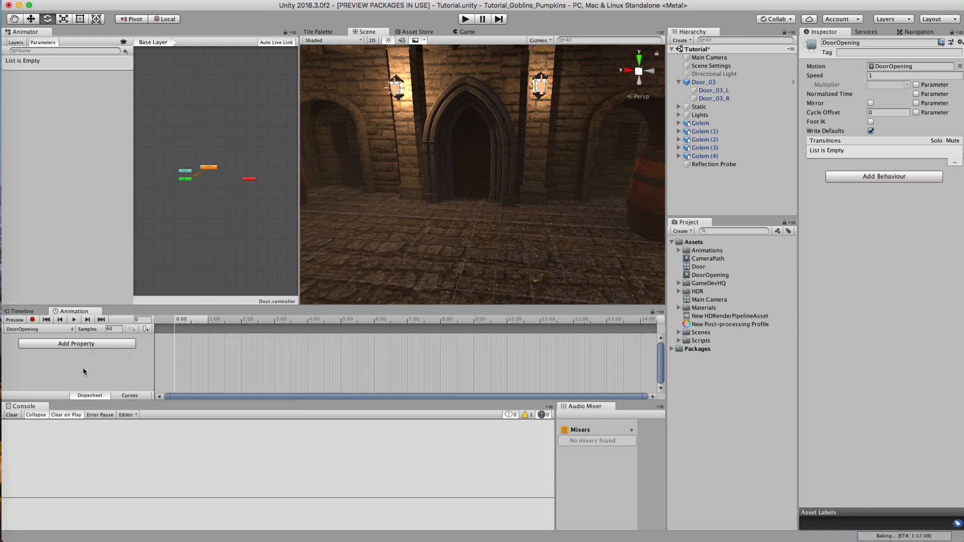
Step: Test swinging Door_03_L and Door_03_R open about their Z axes, undoing each trial rotation
left_click(711, 90)
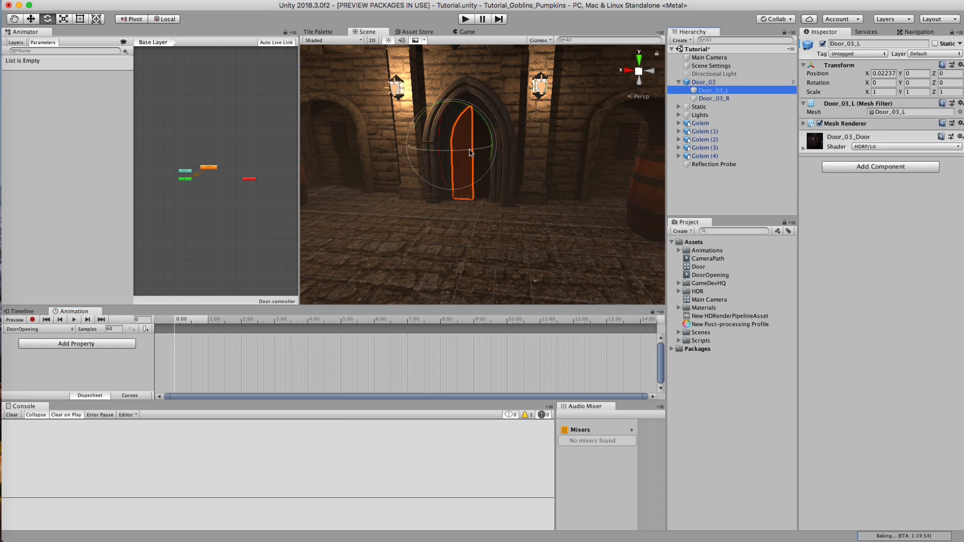
left_click_drag(470, 153, 351, 159)
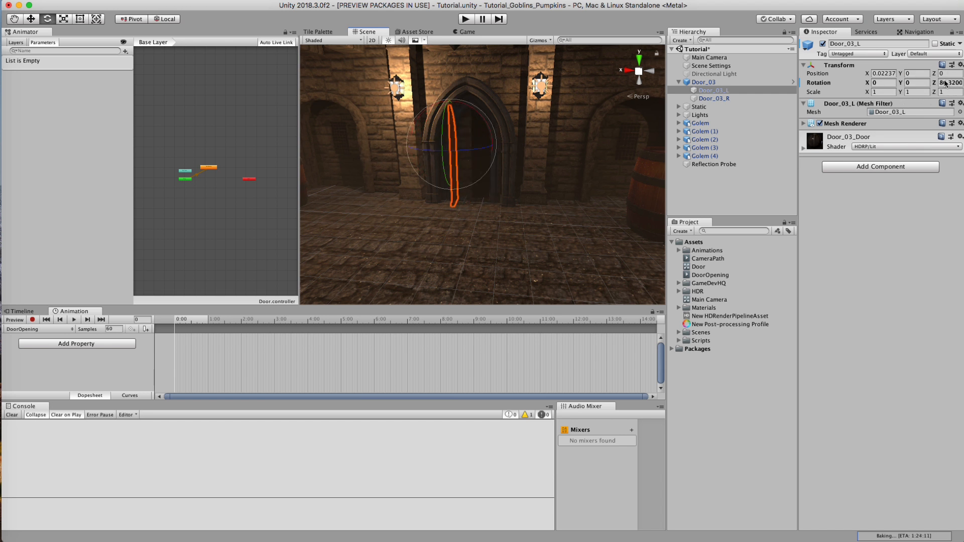
key("super+z")
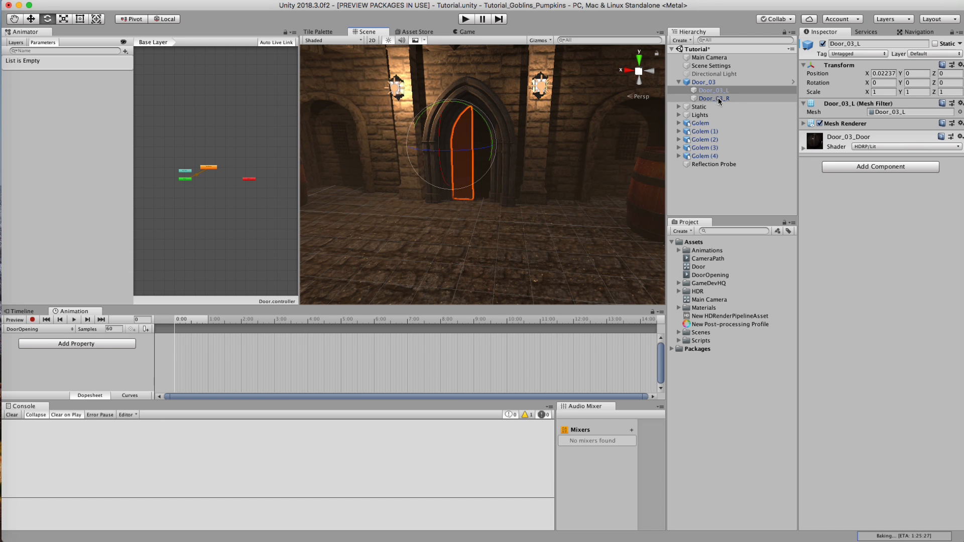
left_click(717, 98)
left_click_drag(937, 86, 499, 195)
key("super+z")
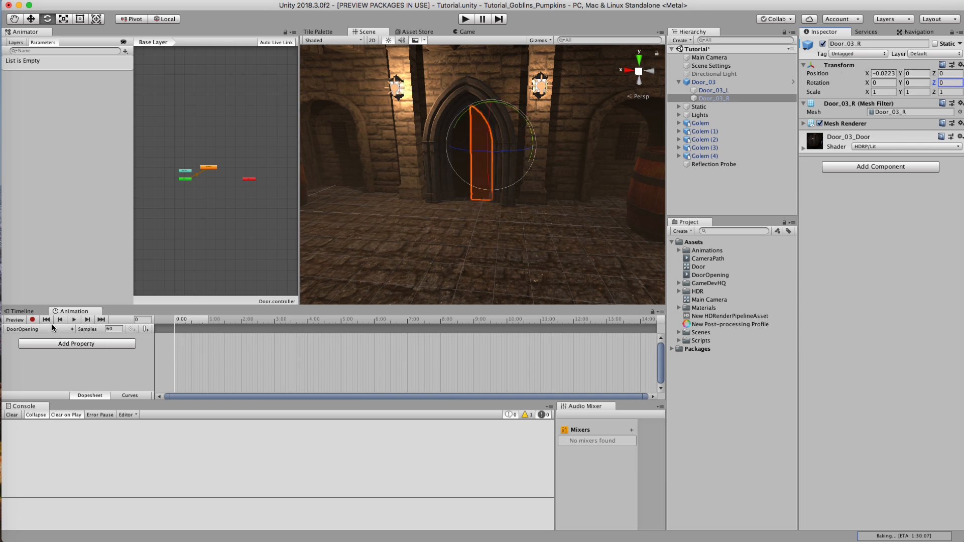
Step: Add the Rotation property of Door_03_L to the DoorOpening clip
left_click(51, 344)
left_click(141, 360)
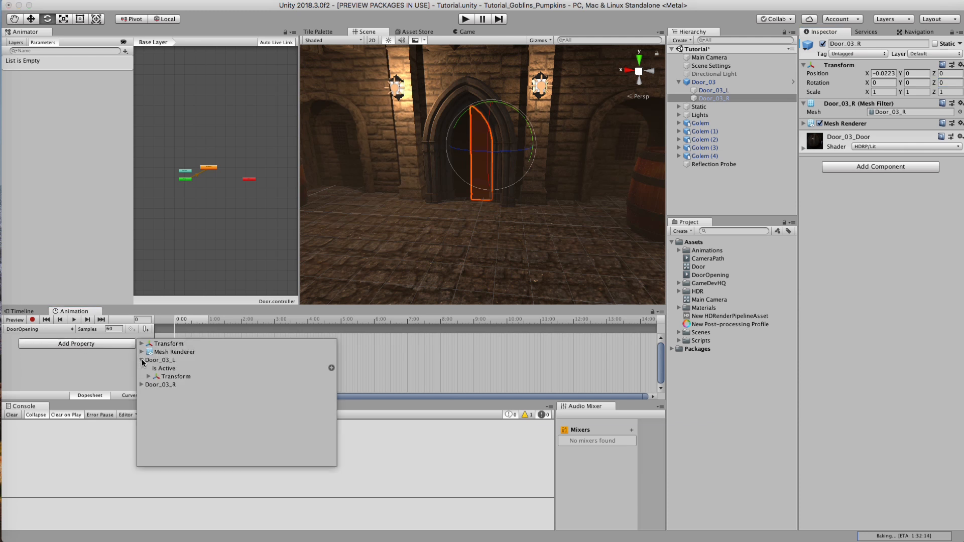
left_click(149, 377)
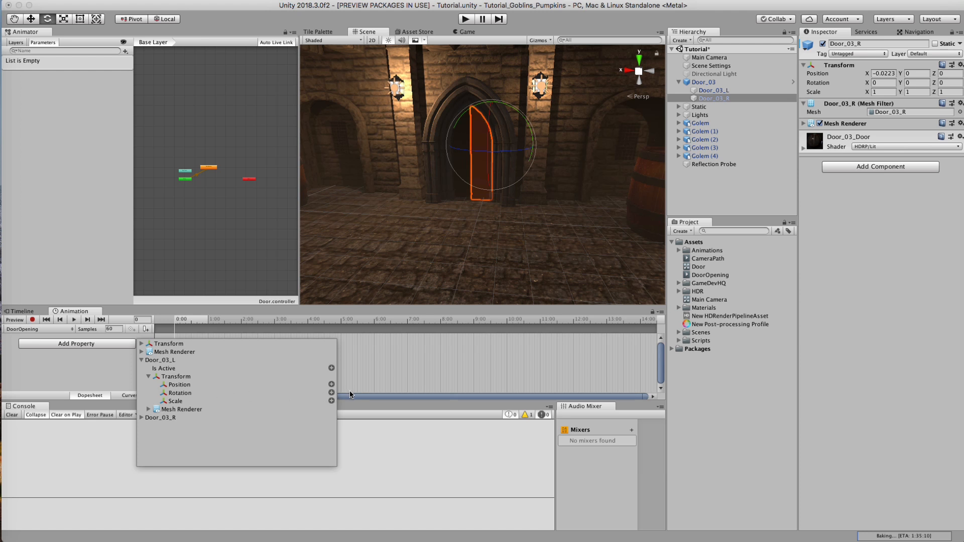
left_click(331, 393)
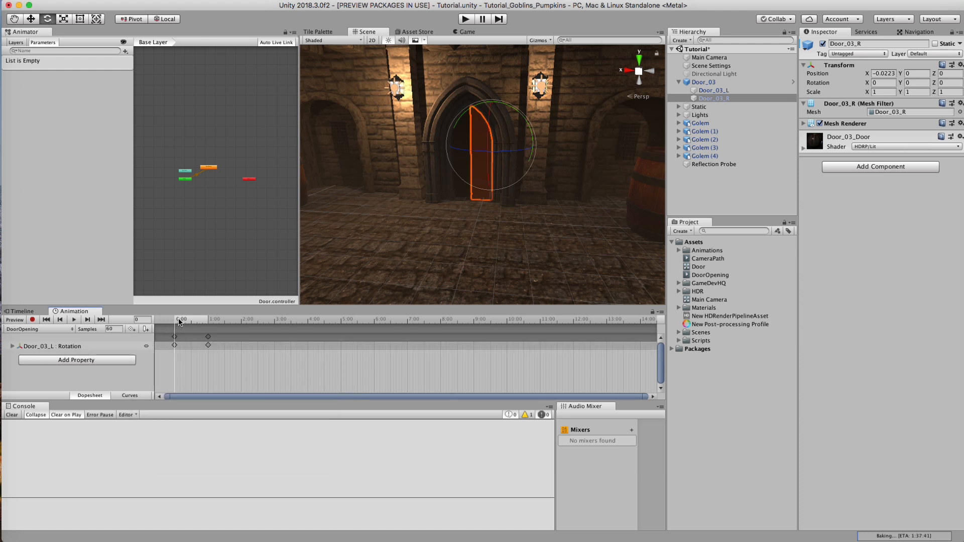
Step: Delete the ending rotation key of Door_03_L and move its starting key to about 7:00
left_click_drag(198, 321, 376, 341)
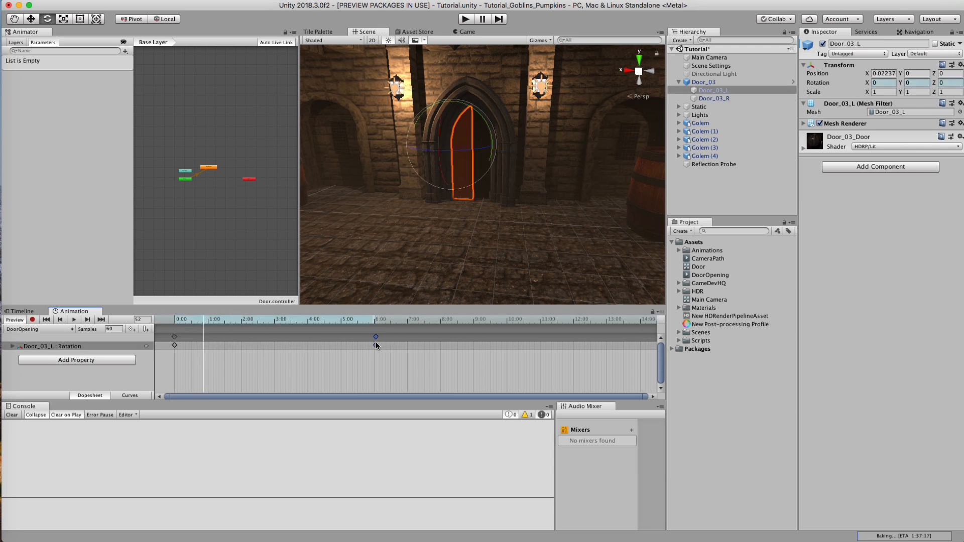
key("Delete")
left_click_drag(174, 336, 390, 337)
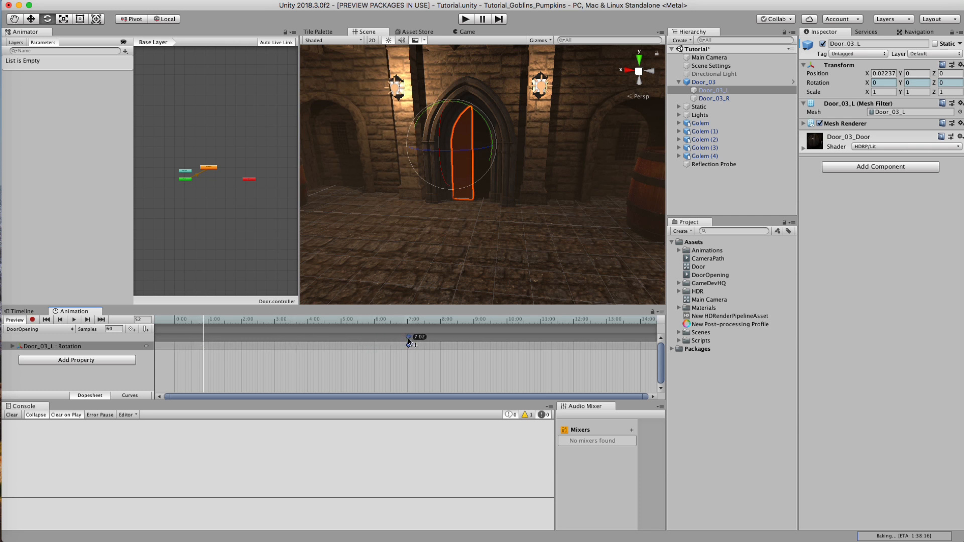
Step: Record an open rotation key for Door_03_L at 9:00 with Z about 56.4, and scrub through the swing before ending the recording
left_click_drag(407, 340, 475, 326)
left_click(32, 320)
left_click_drag(485, 149, 414, 156)
left_click_drag(394, 322, 486, 328)
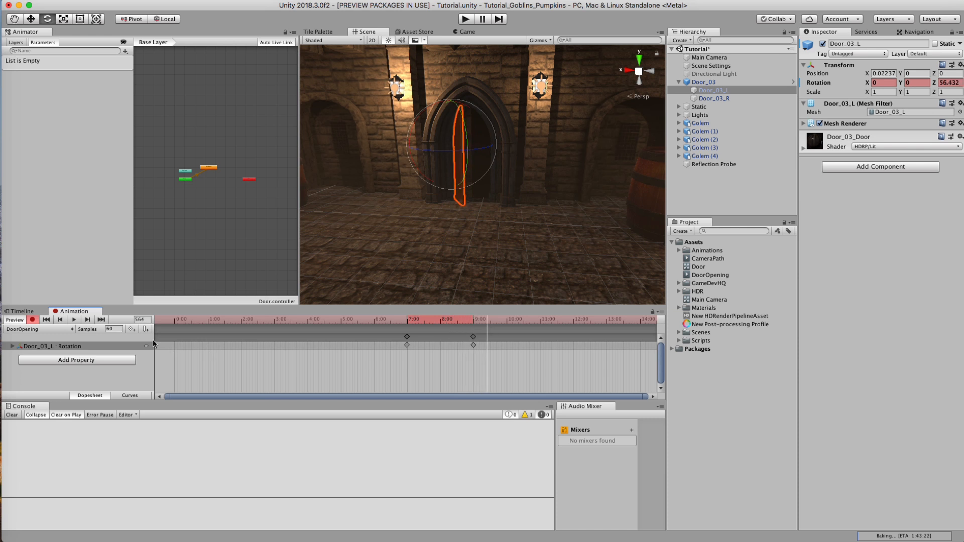
left_click(33, 320)
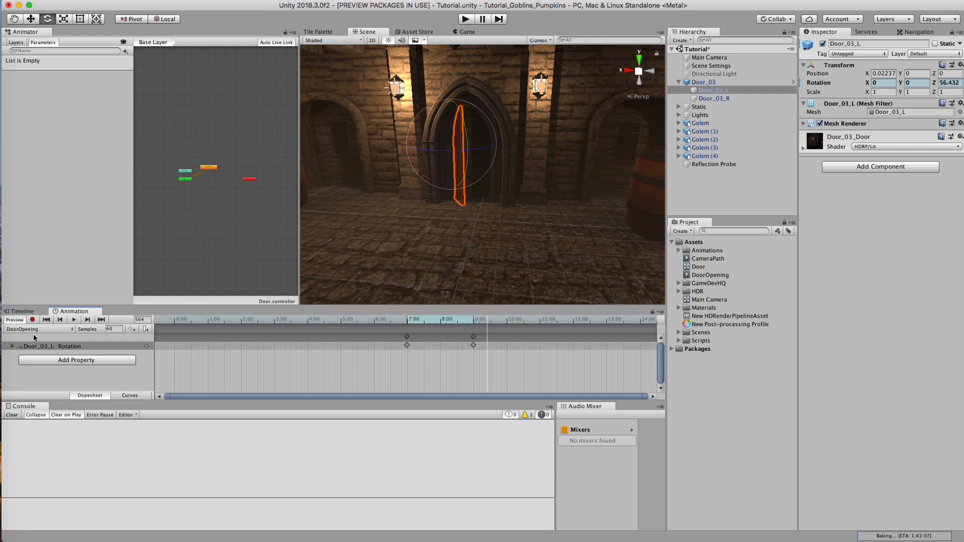
Step: Add the Rotation property of Door_03_R to DoorOpening, keeping only its starting key, moved to 7:00
left_click(60, 361)
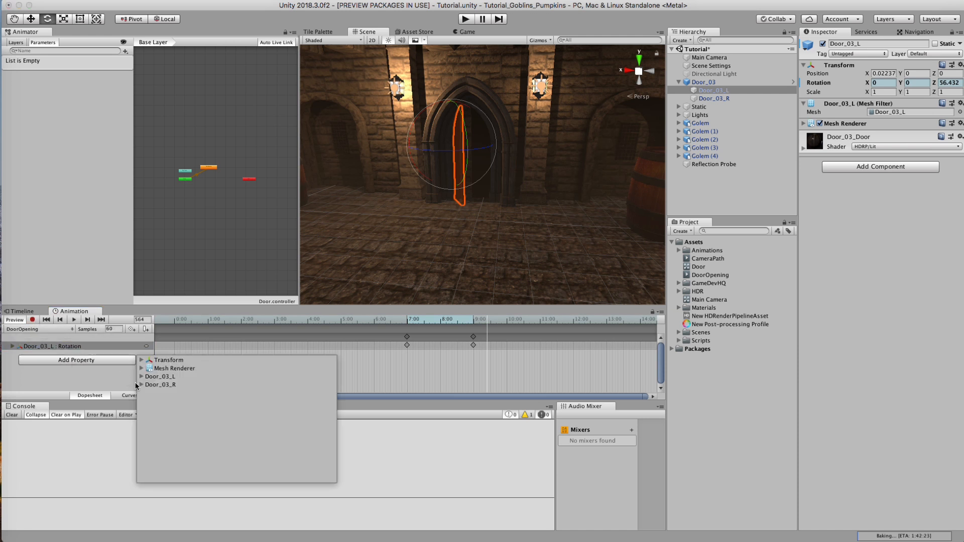
left_click(142, 385)
left_click(148, 401)
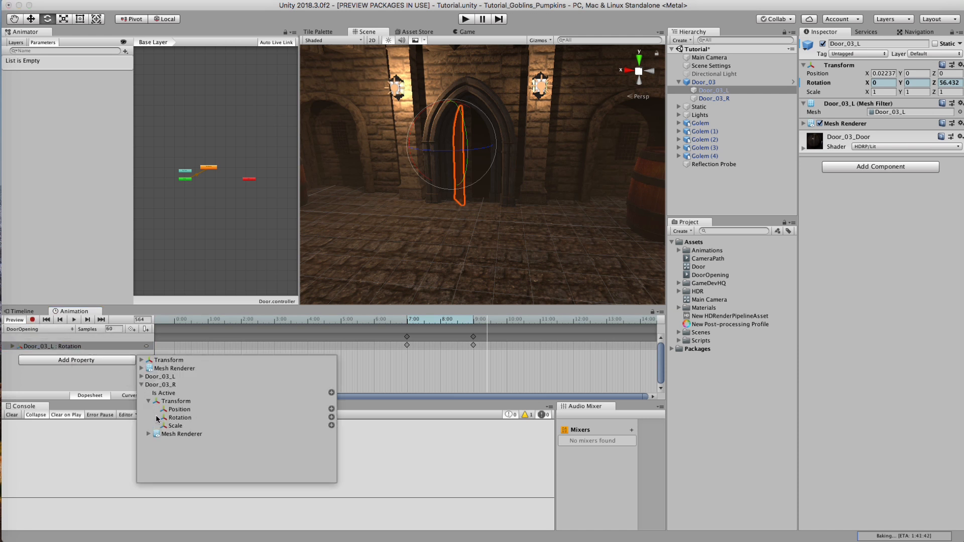
left_click(331, 418)
left_click_drag(176, 354, 443, 355)
key("Delete")
Step: Record an open rotation key for Door_03_R at about 9:00 with Z about -68.7, and scrub through both leaves' swing
left_click_drag(482, 322, 473, 322)
left_click(33, 320)
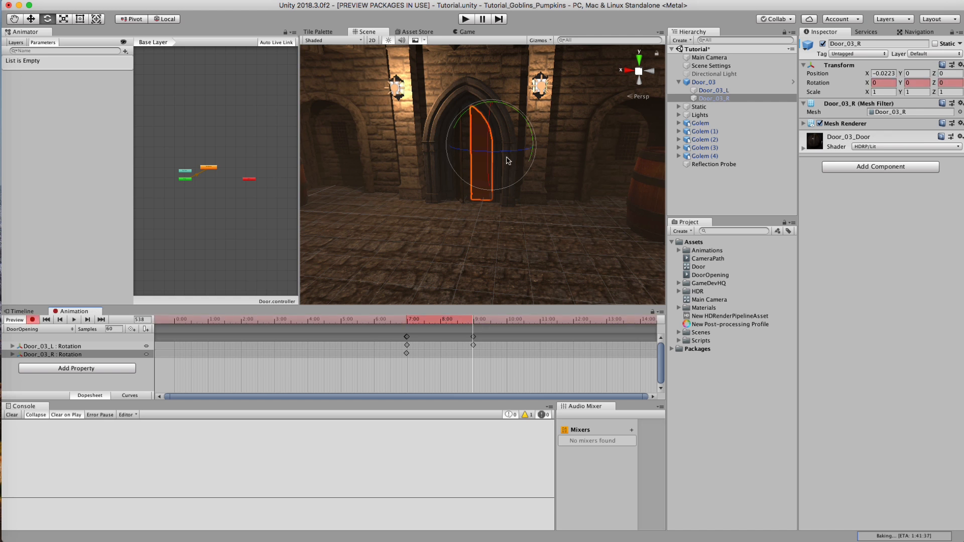
left_click_drag(505, 151, 579, 167)
left_click_drag(454, 163, 480, 176, "alt")
left_click_drag(368, 319, 490, 329)
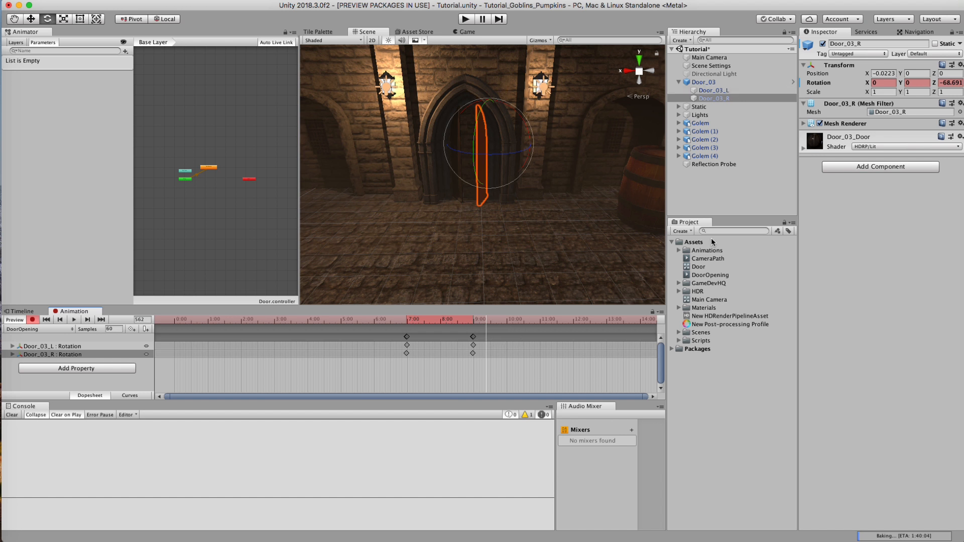
Step: Save the Tutorial scene with Door_03 collapsed in the hierarchy, and play it to check the door opening
left_click(707, 199)
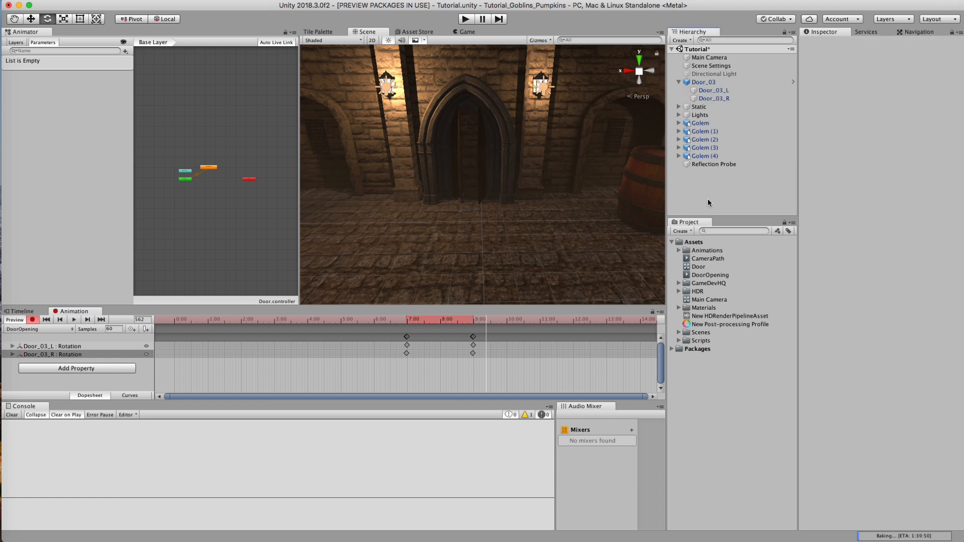
left_click(679, 81)
key("super+s")
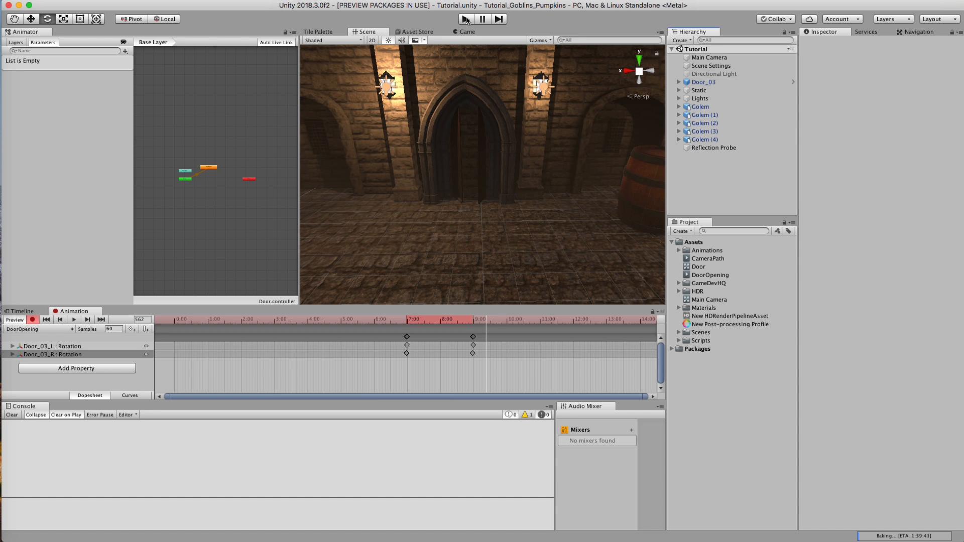
left_click(467, 20)
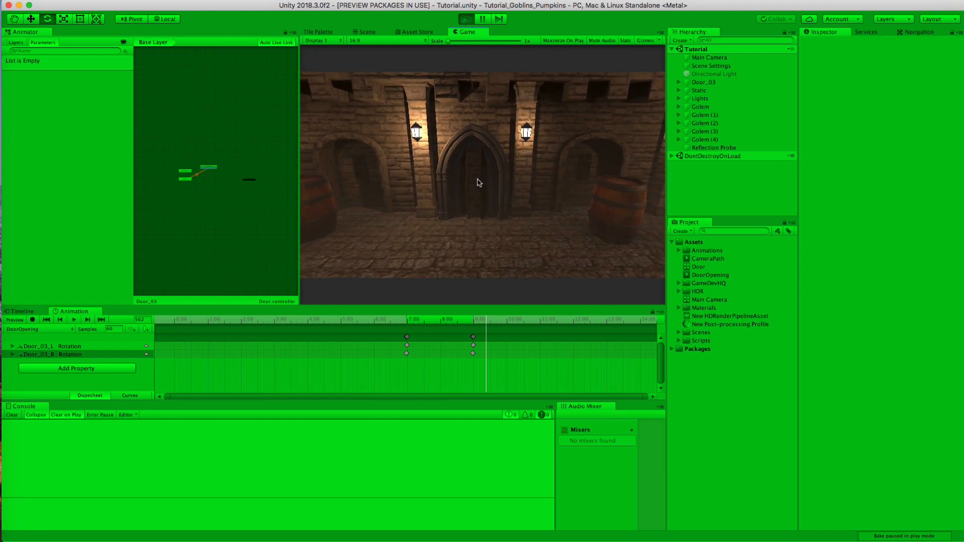
Step: End the play test and add a 3D Plane object to the Tutorial scene
left_click(466, 19)
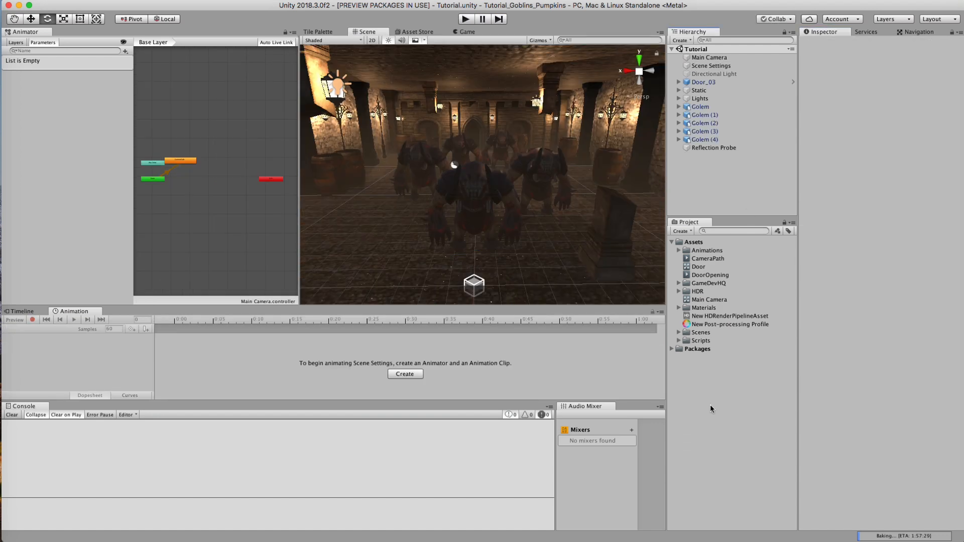
left_click(163, 0)
mouse_move(144, 0)
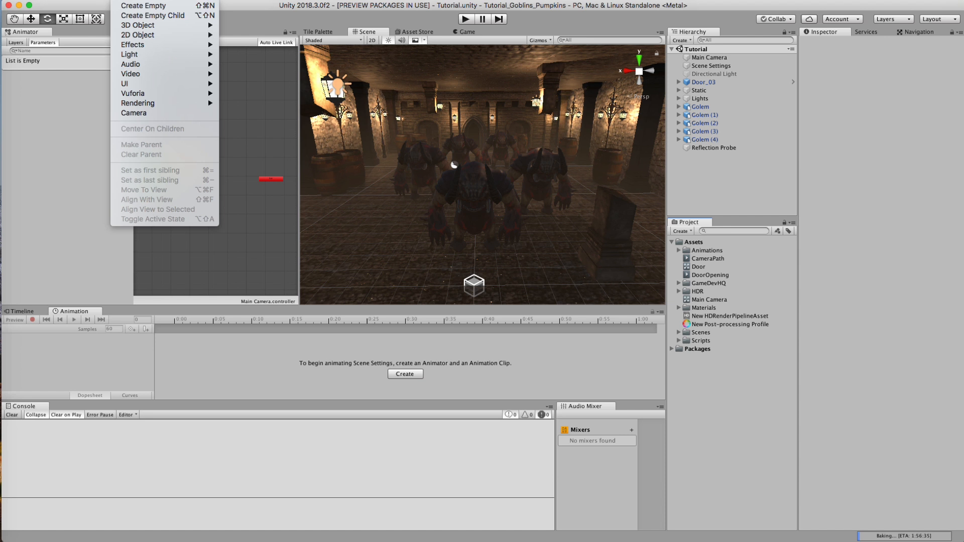
mouse_move(145, 27)
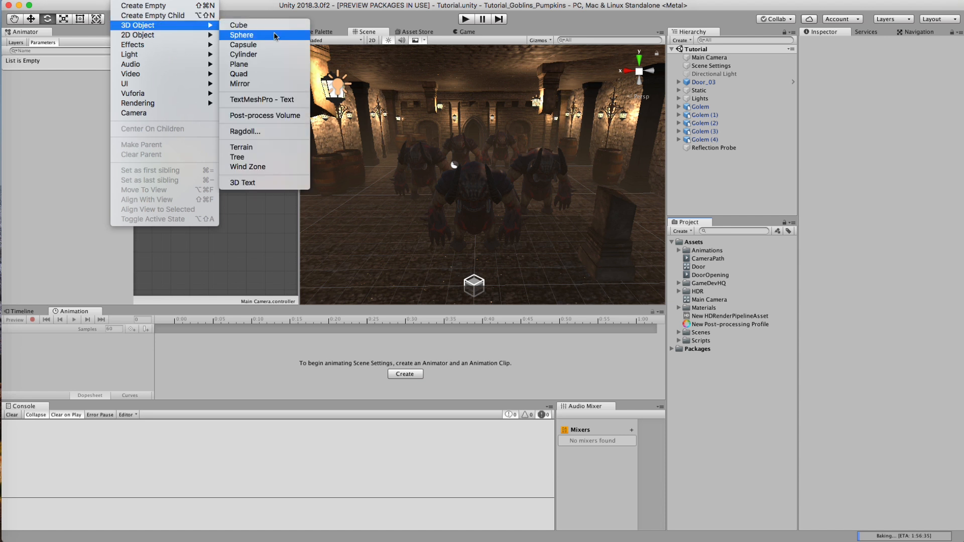
left_click(277, 70)
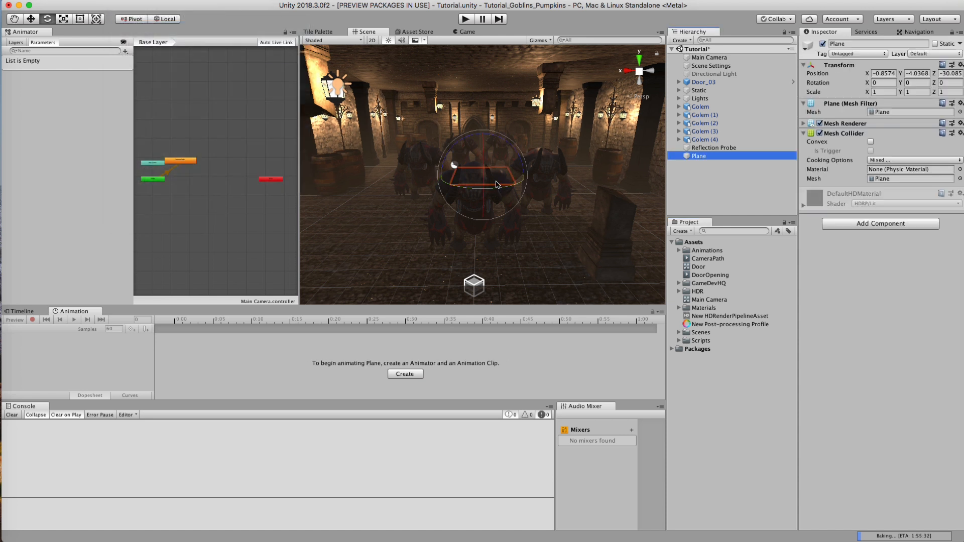
Step: Rotate the plane to 90° on X, scale it to about 0.307, and position it in the arched doorway at 0.74, 1.69, -32.32
key("r")
key("e")
left_click_drag(483, 155, 487, 261, "super")
scroll(488, 155, "up", 5)
left_click_drag(489, 155, 500, 126, "alt")
key("r")
left_click_drag(483, 174, 453, 84)
key("e")
key("w")
left_click_drag(391, 85, 398, 133, "alt")
left_click_drag(454, 177, 476, 206)
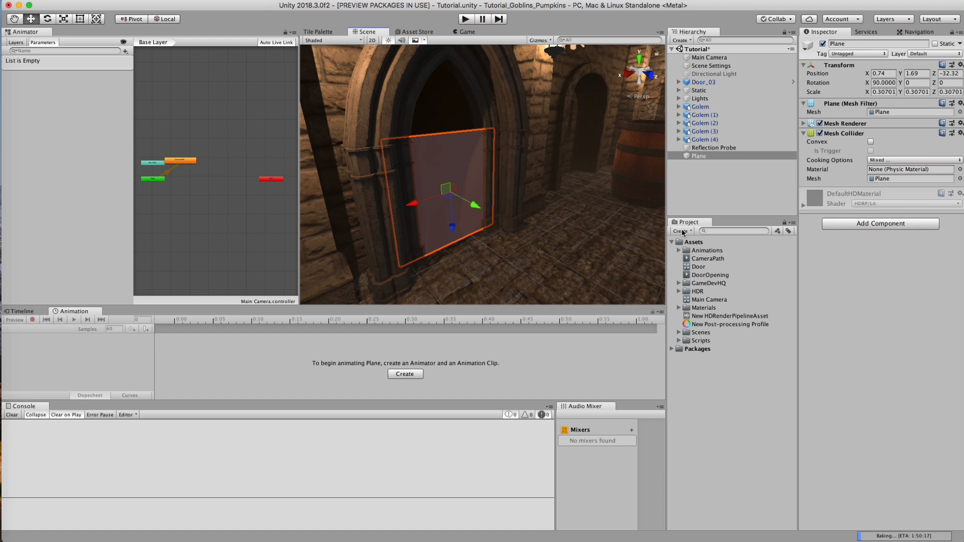
Step: Create a material named Light in the project assets and apply it to the plane in the doorway
left_click(681, 231)
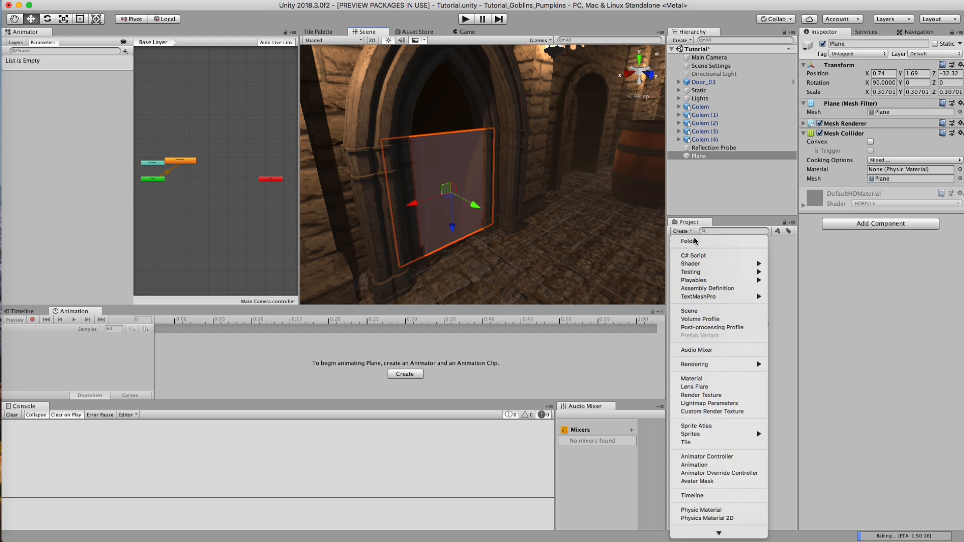
left_click(703, 379)
type("Light")
key("Return")
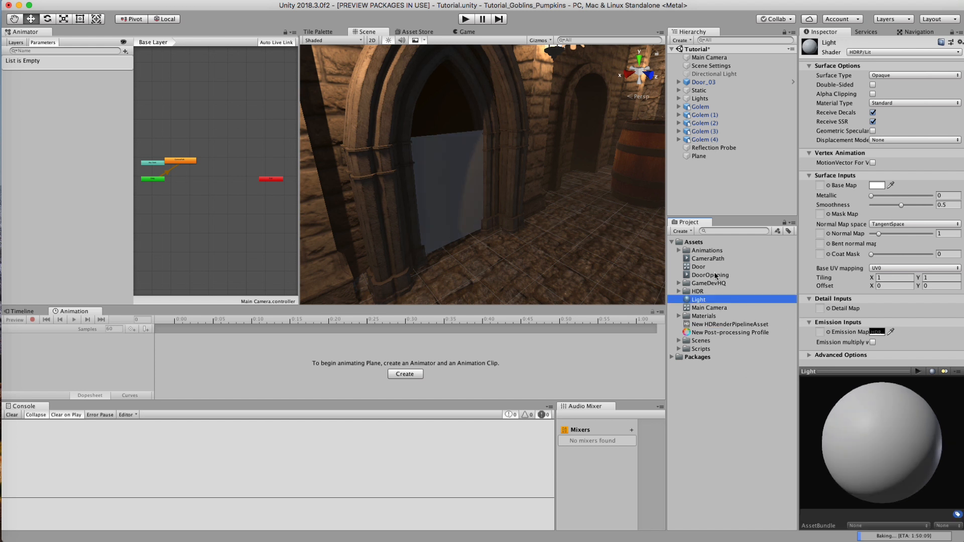
left_click_drag(696, 302, 457, 209)
left_click(457, 195)
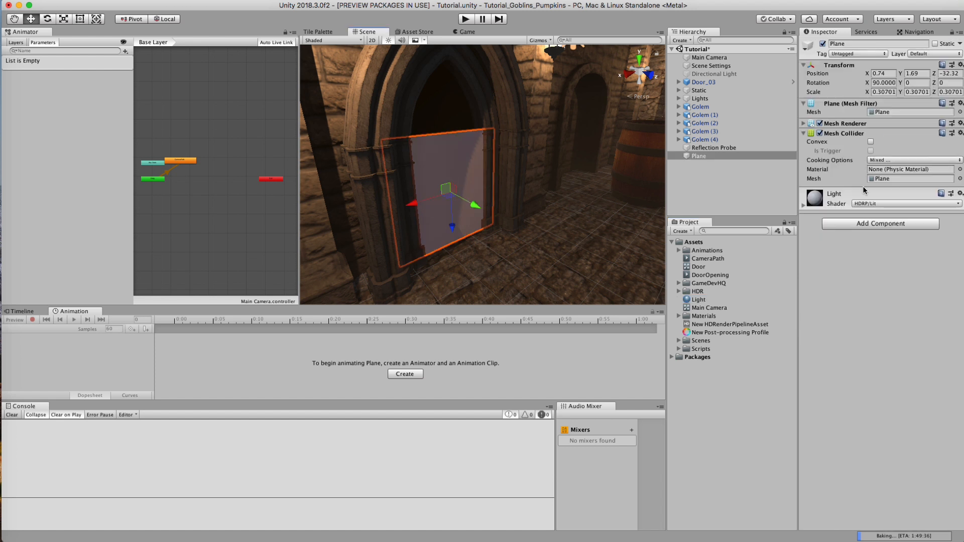
Step: Set the emission colour of the plane's Light material to white
left_click(803, 205)
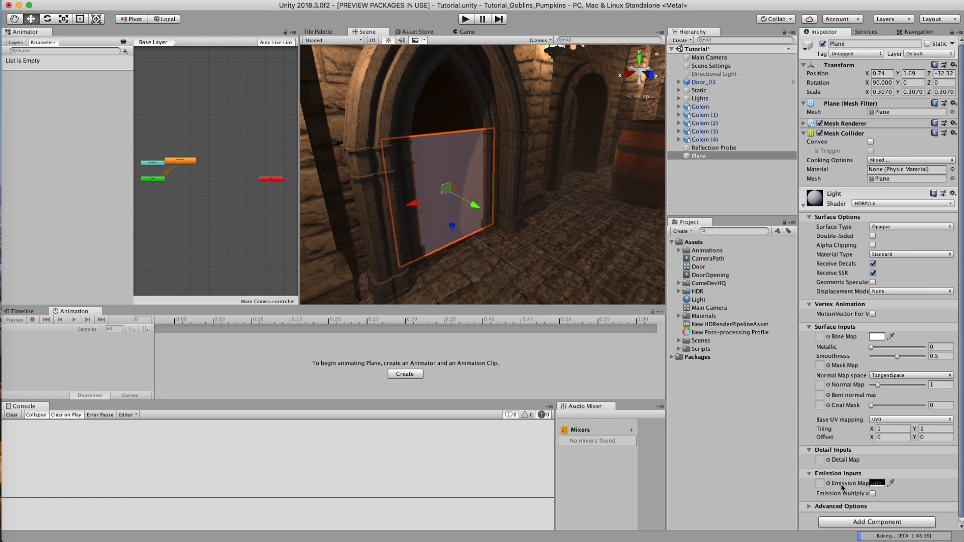
left_click(877, 485)
left_click(631, 218)
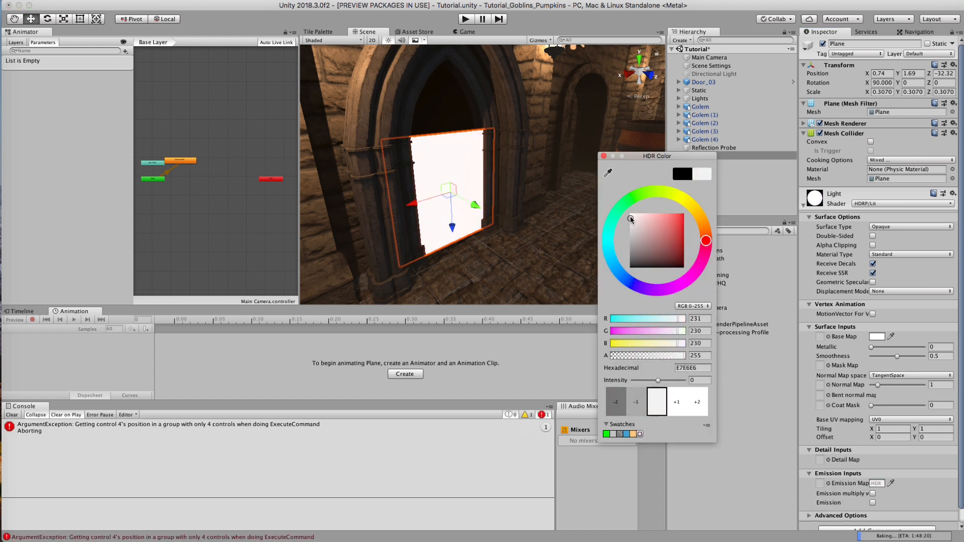
left_click(604, 157)
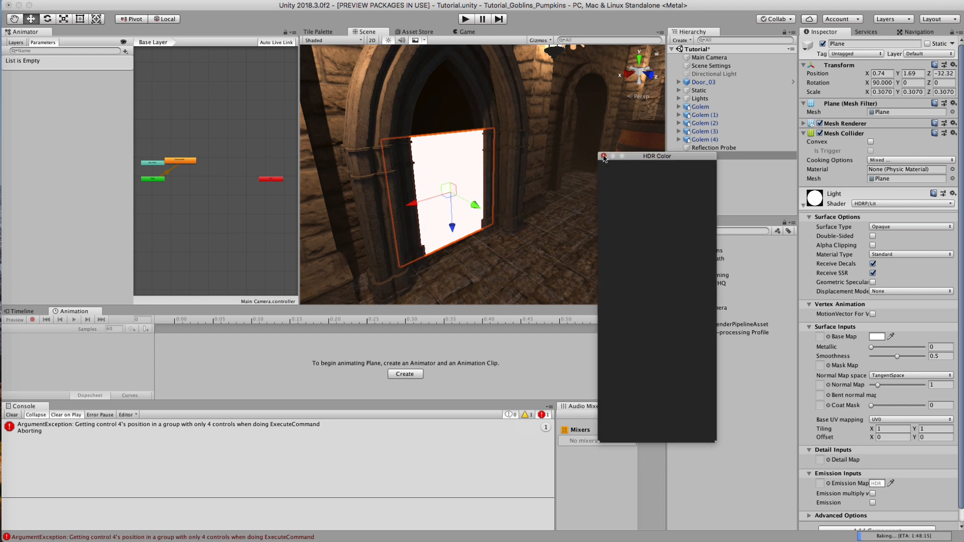
Step: Stretch the plane to a Z scale of about 0.502 and move it behind the door at Y 2.46, Z -32.81
left_click_drag(462, 199, 510, 175, "alt")
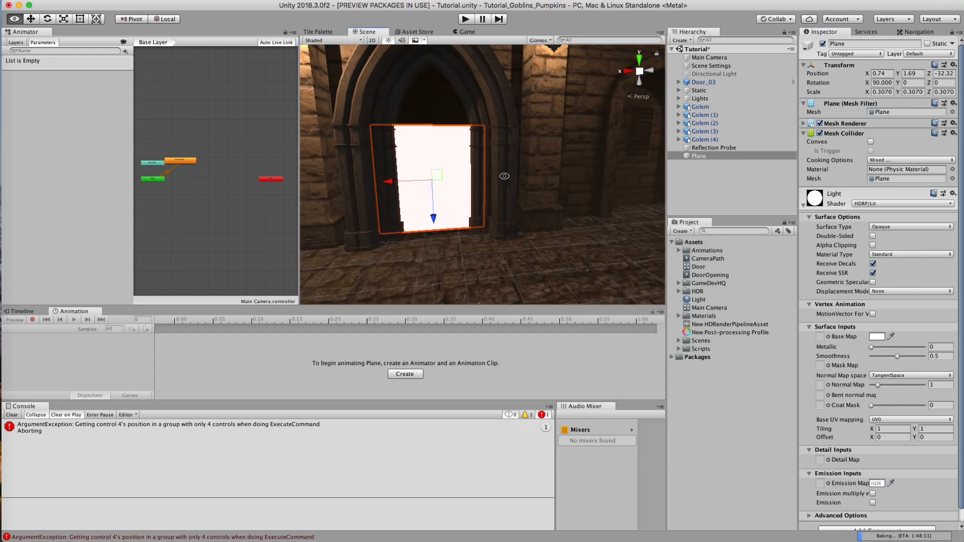
scroll(510, 175, "down", 5, "alt")
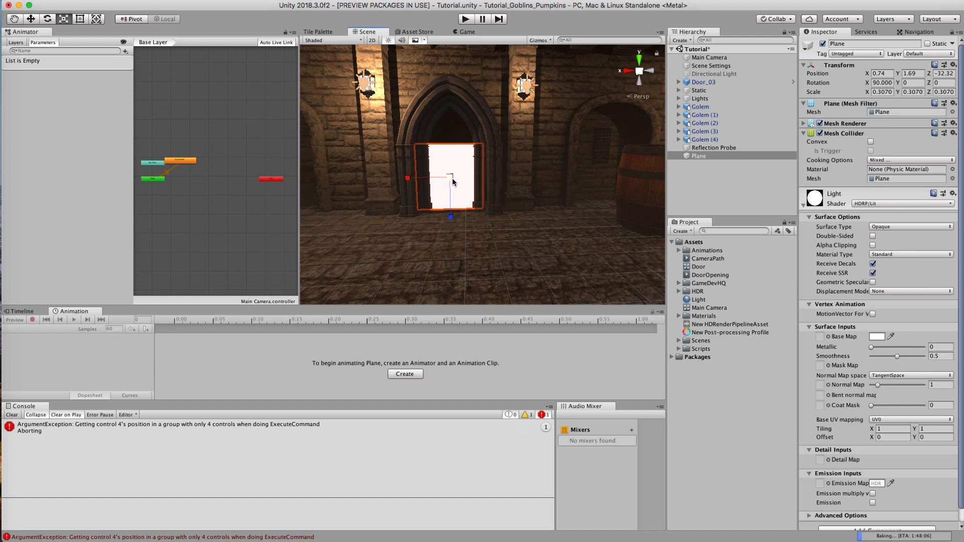
left_click_drag(451, 217, 458, 244)
key("w")
mouse_move(449, 196)
left_mouse_down()
mouse_move(452, 187)
mouse_move(453, 204)
left_mouse_up()
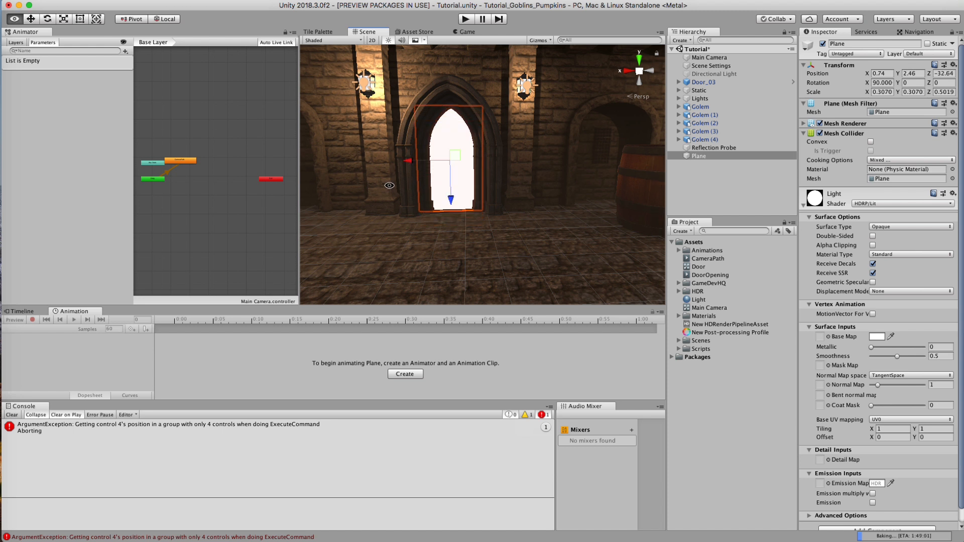
left_click_drag(389, 187, 322, 213, "alt")
right_click_drag(321, 213, 702, 136, "alt")
left_click_drag(406, 157, 413, 159)
Step: Scrub the CameraPath and DoorOpening clips to about 9 seconds, and check the plane's glow through the opening door from the hall
left_click(708, 57)
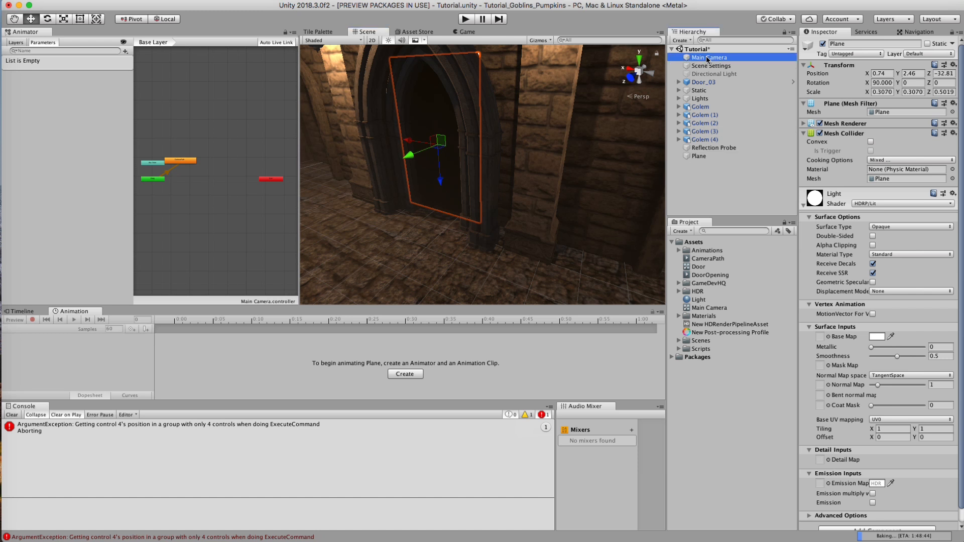
left_click_drag(522, 319, 595, 321)
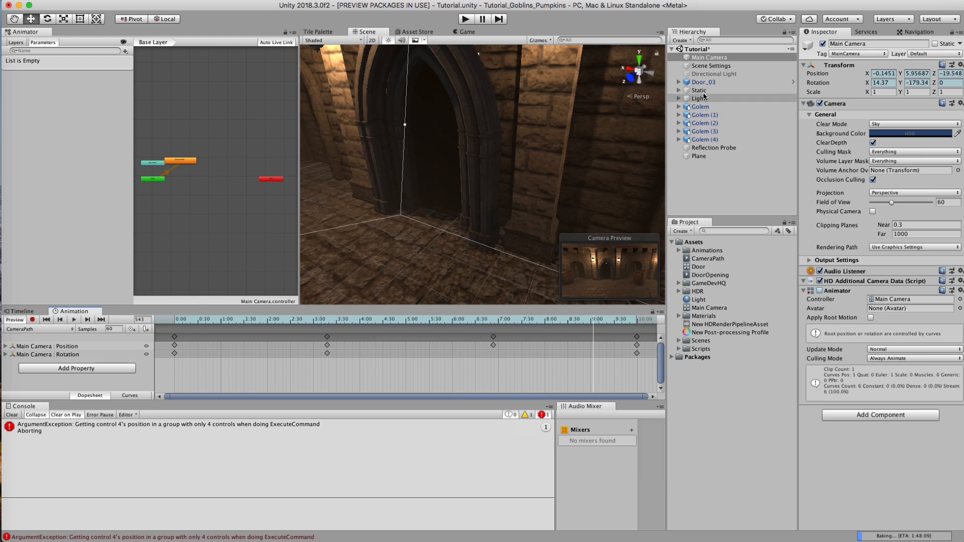
left_click(681, 83)
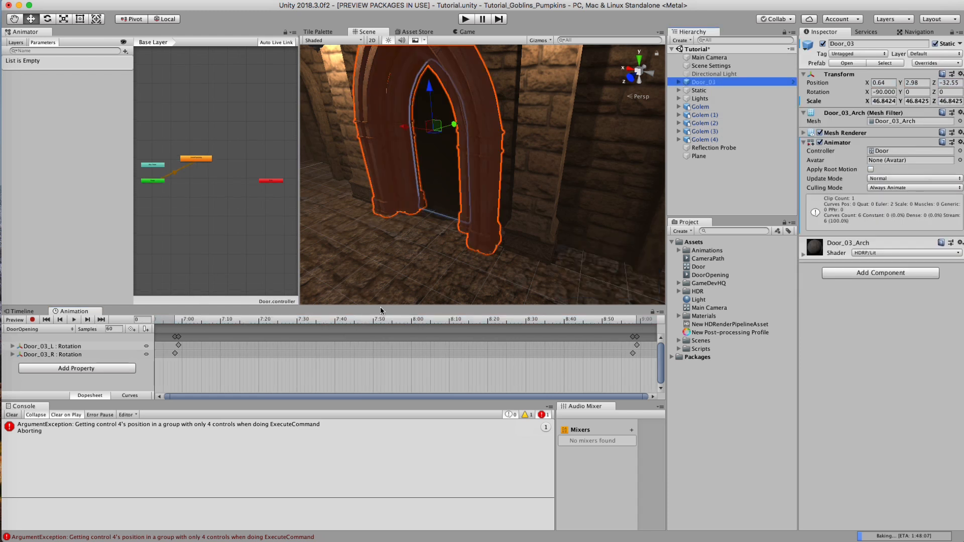
left_click_drag(400, 321, 594, 322)
left_click_drag(405, 112, 624, 143, "alt")
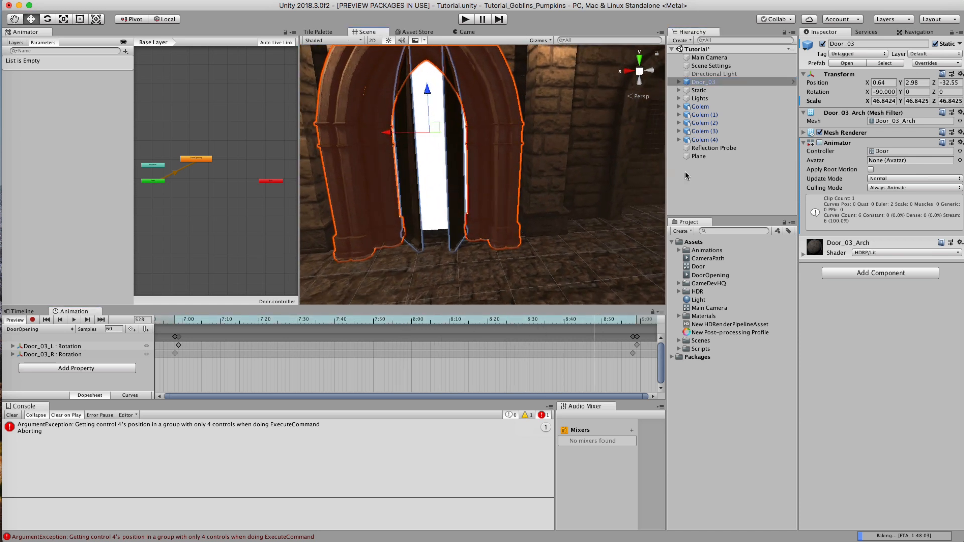
left_click(710, 177)
right_click_drag(441, 194, 481, 174, "alt")
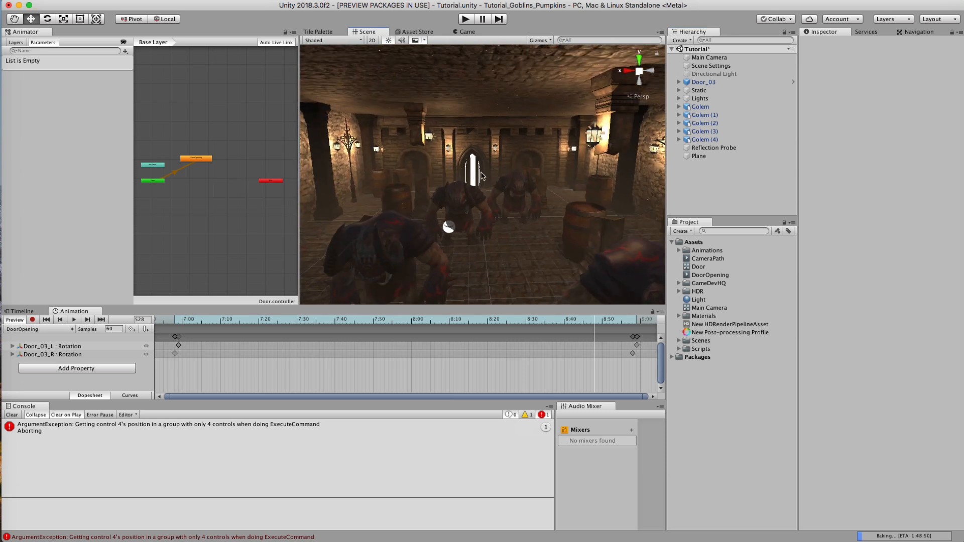
Step: After reviewing the Main Camera and the New Post-processing Profile, create an empty game object named PostProcessing
left_click(723, 58)
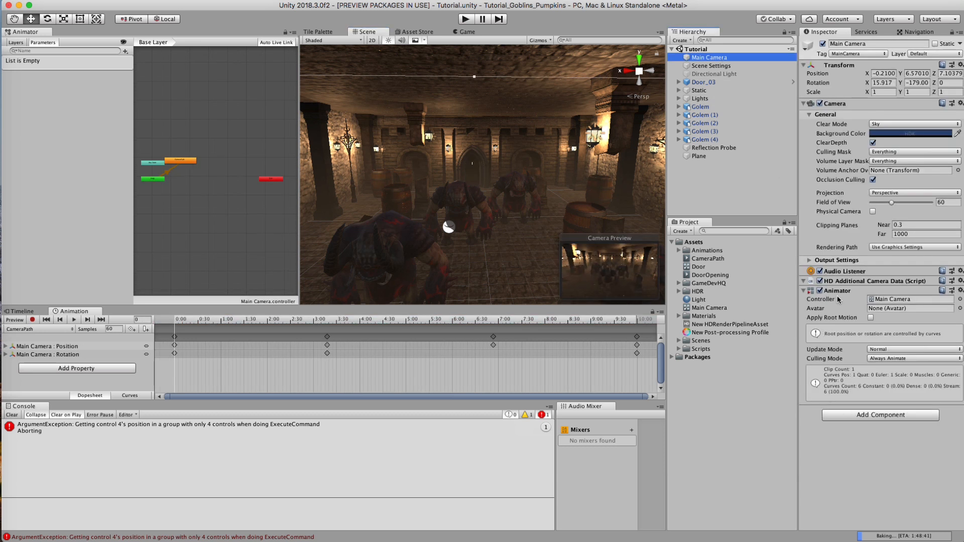
left_click(739, 333)
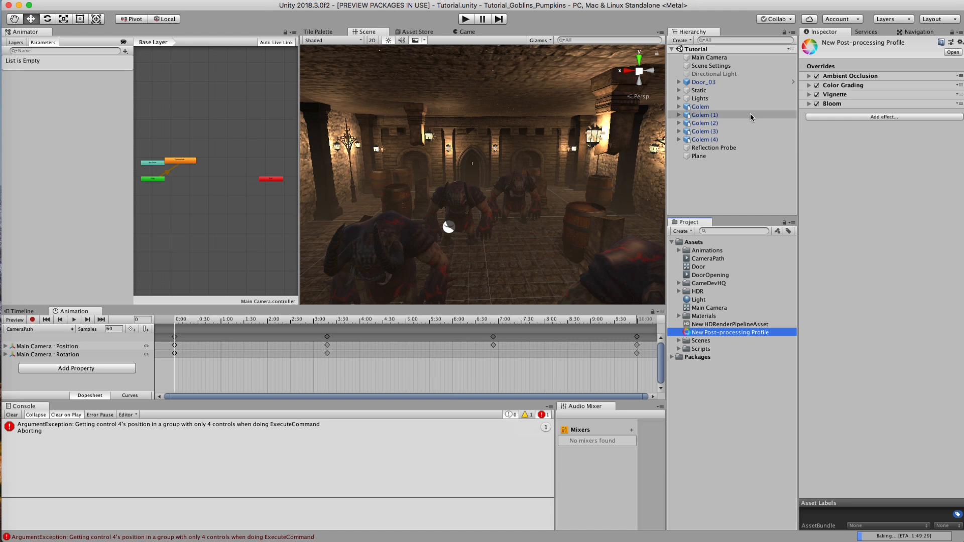
left_click(726, 58)
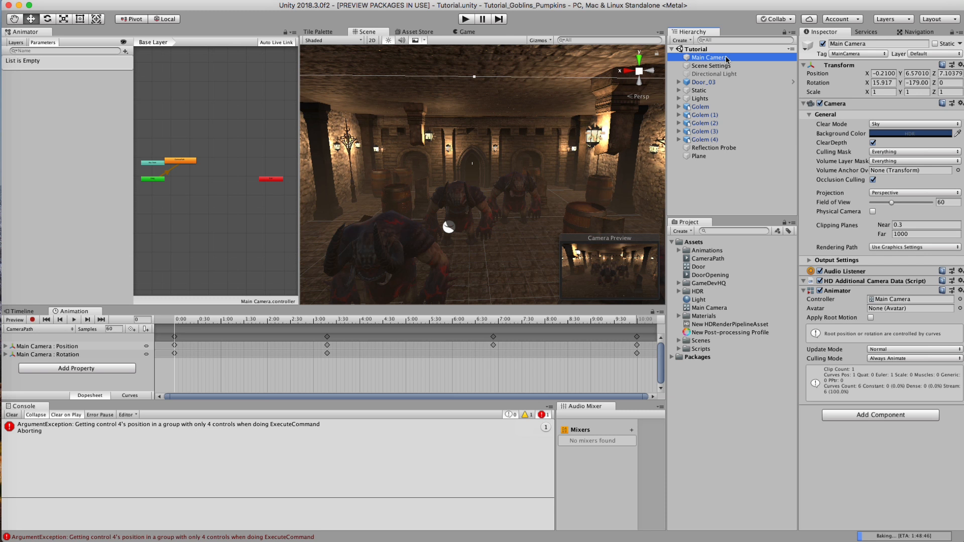
left_click(727, 165)
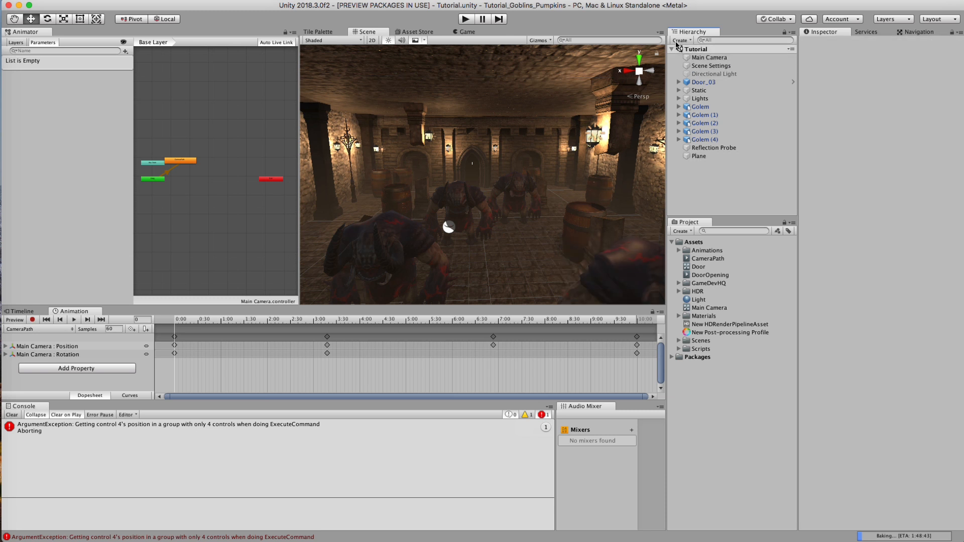
left_click(675, 42)
left_click(698, 50)
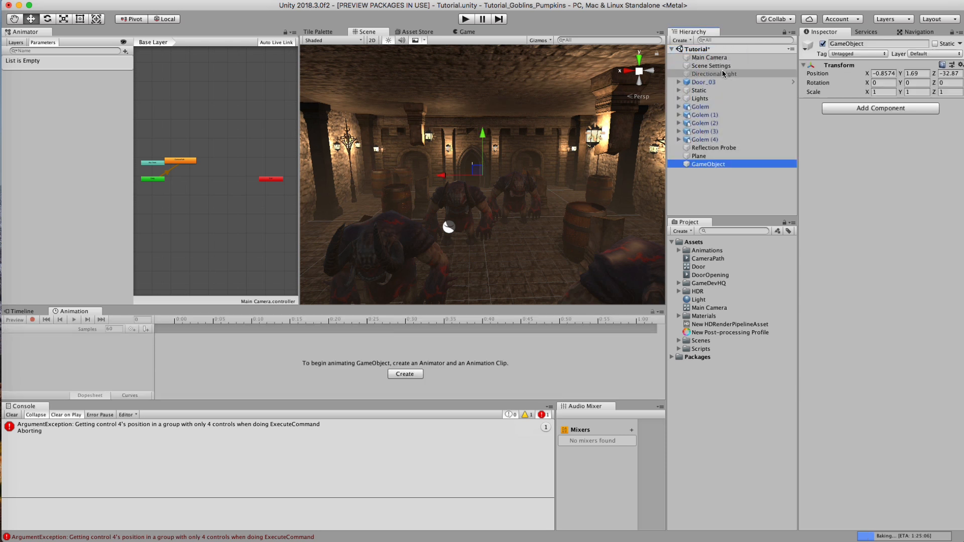
type("Post")
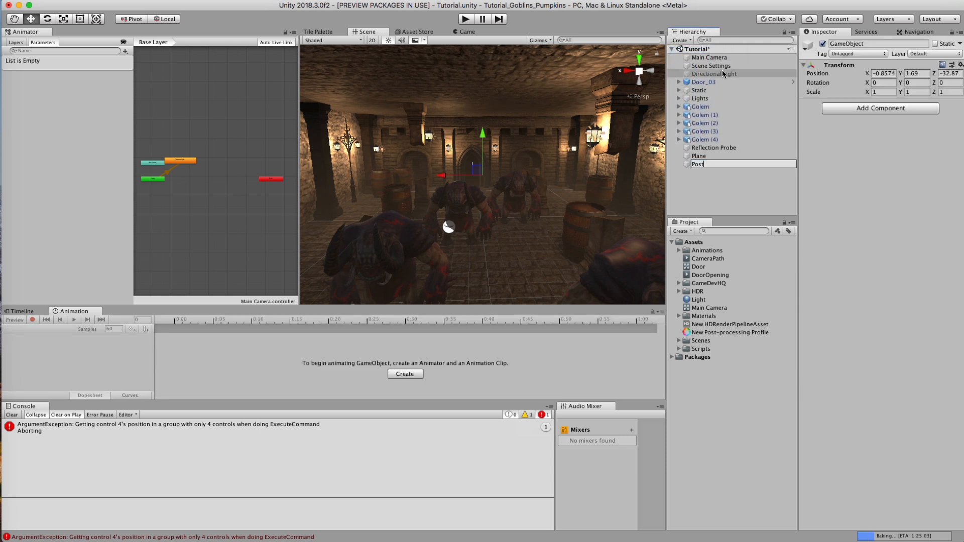
type("Processing")
key("Return")
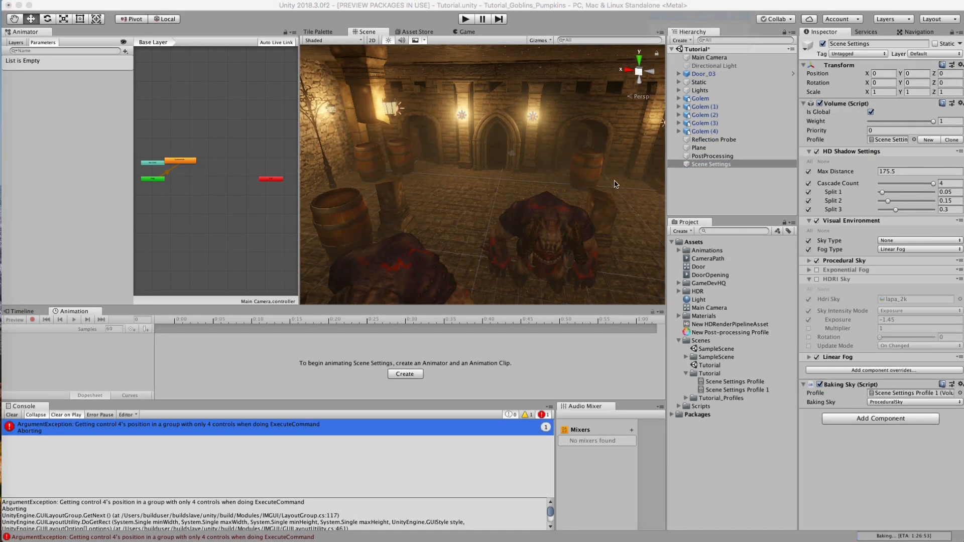
Step: Scrub the DoorOpening clip to an open-door frame and examine the lit doorway up close and from farther back
scroll(616, 184, "up", 5)
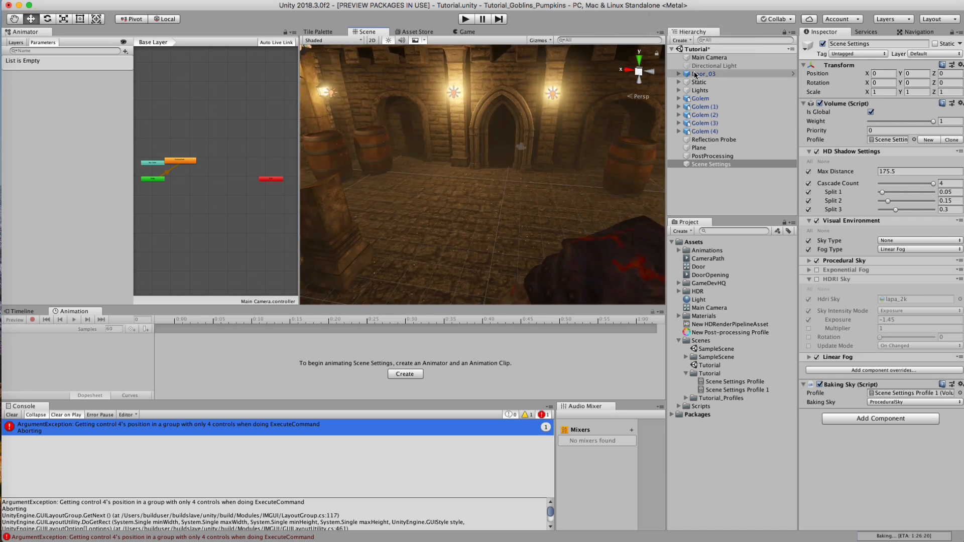
left_click(694, 75)
left_click_drag(448, 317, 591, 318)
left_click(711, 187)
right_click_drag(502, 119, 929, 110, "alt")
scroll(471, 110, "down", 6)
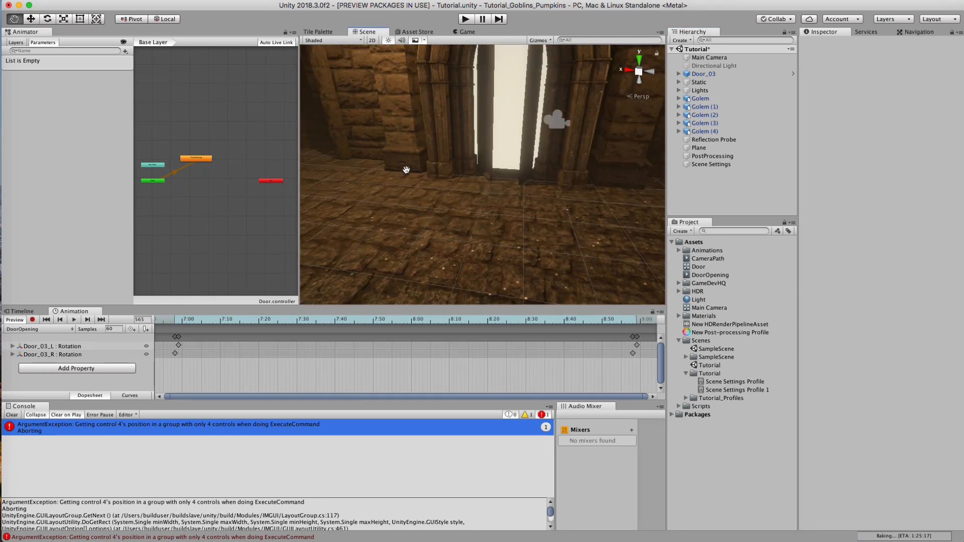
right_click_drag(439, 124, 402, 127, "alt")
left_click_drag(402, 126, 431, 182, "alt")
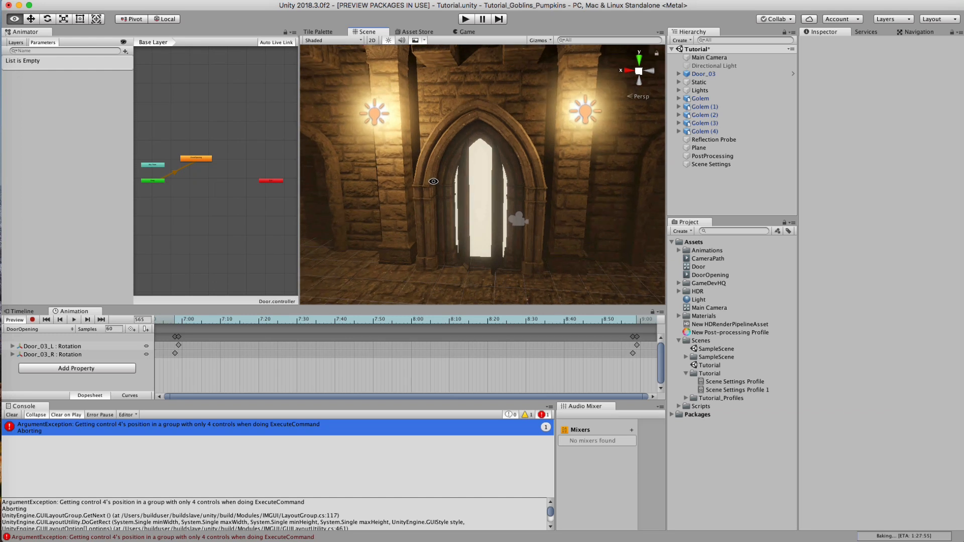
Step: Set the emission intensity of the plane's Light material to 1
left_click(486, 210)
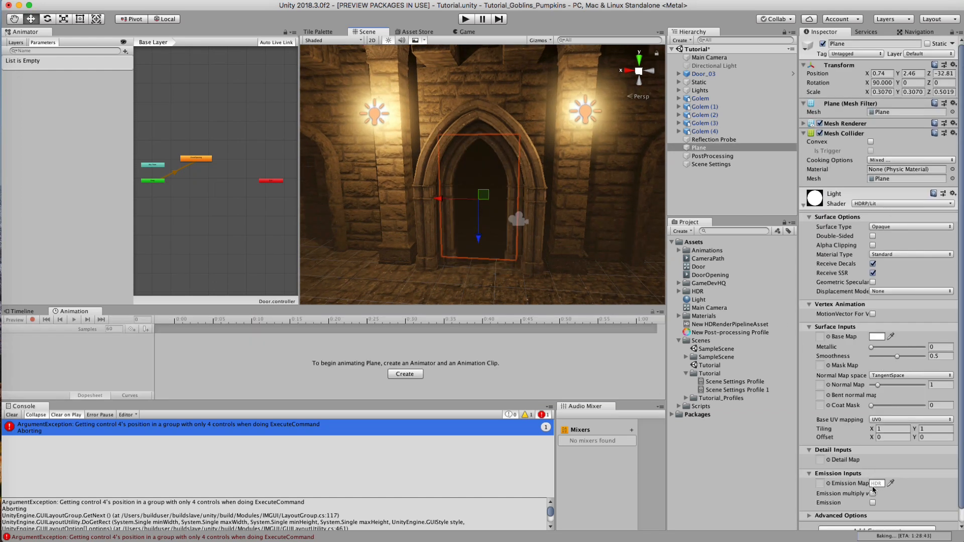
left_click(877, 484)
left_click(678, 403)
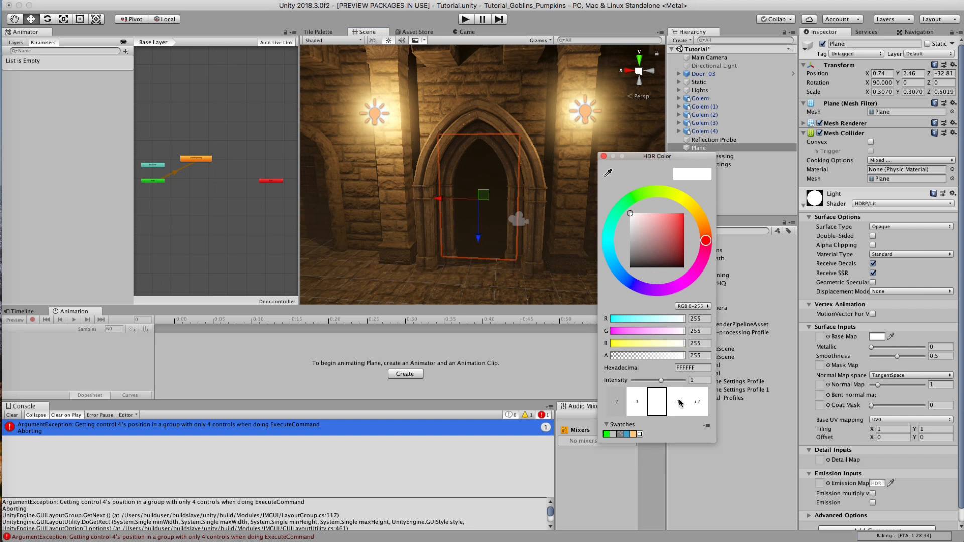
left_click(739, 193)
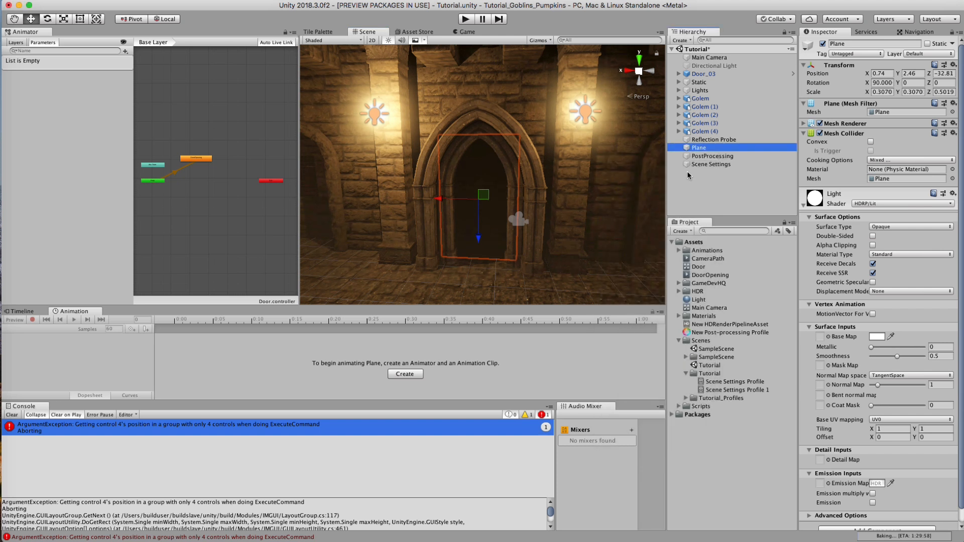
Step: Bring the plane in front of the arched door and set its emission intensity to 3.4169
left_click(707, 149)
left_click_drag(471, 210, 464, 220)
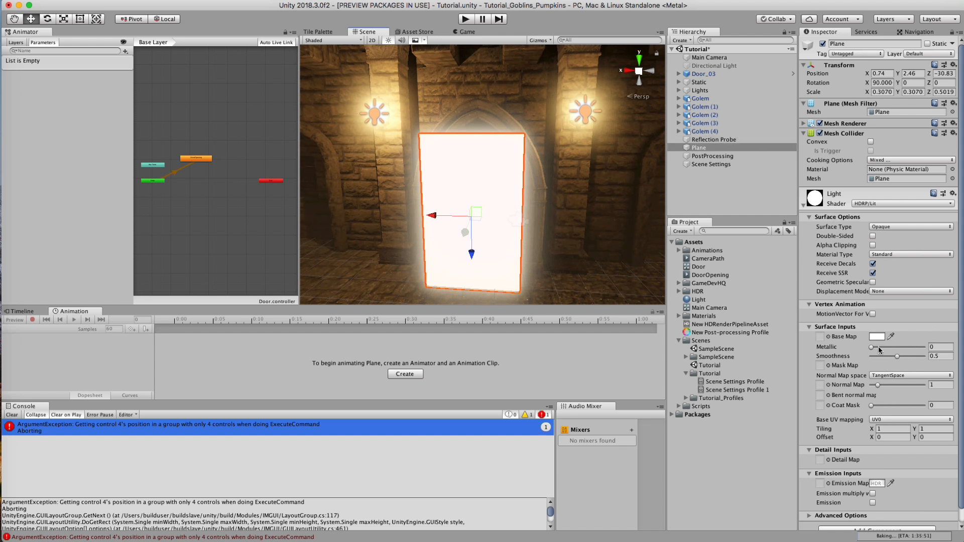
left_click(876, 484)
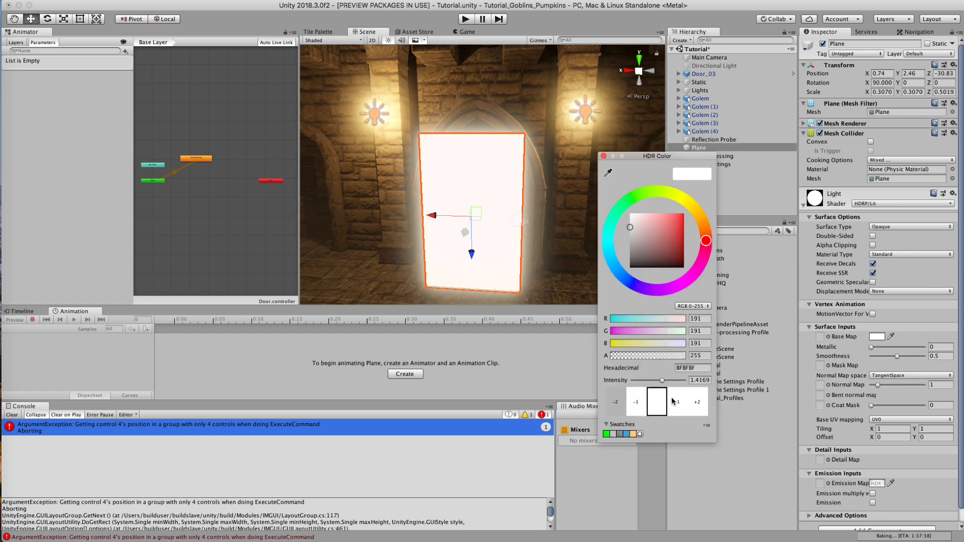
left_click(636, 404)
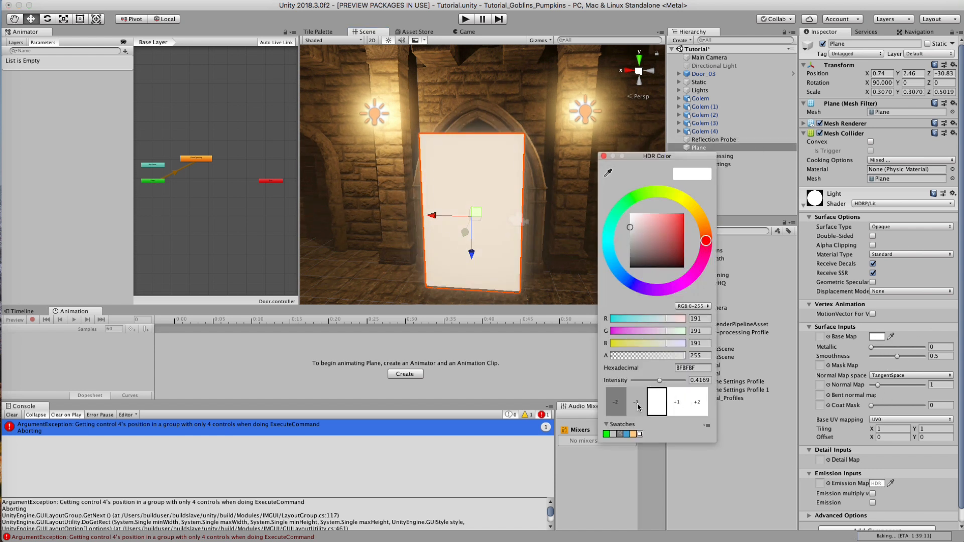
left_click(683, 402)
left_click(697, 402)
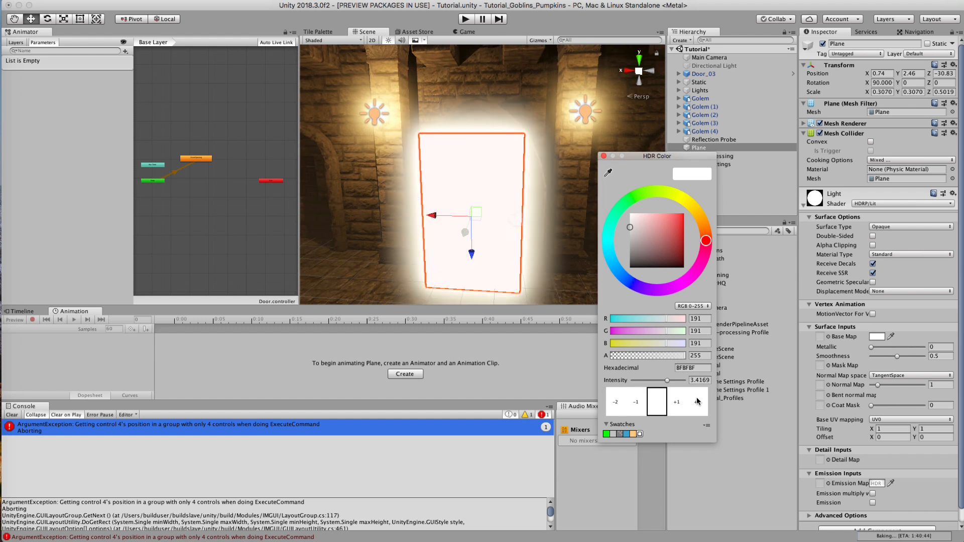
left_click(680, 402)
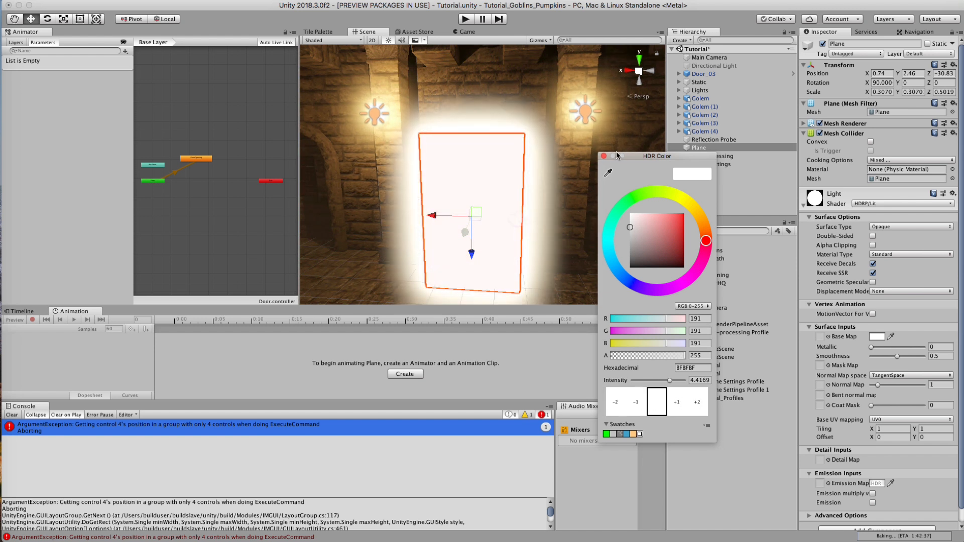
left_click(635, 401)
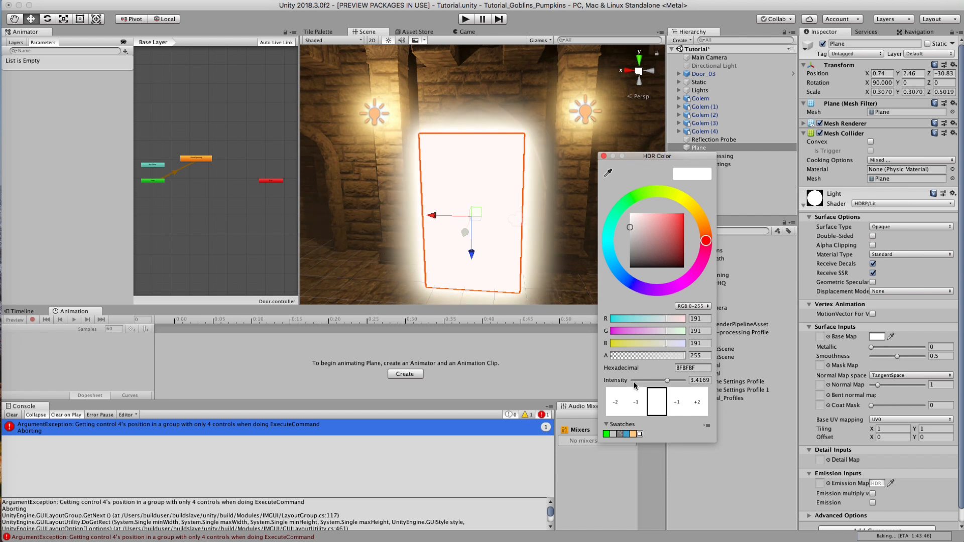
left_click(604, 156)
Step: Move the plane back behind the door to Z -32.75, and scrub Door_03's opening animation to check the glow from the hall
left_click_drag(479, 217, 446, 223, "alt")
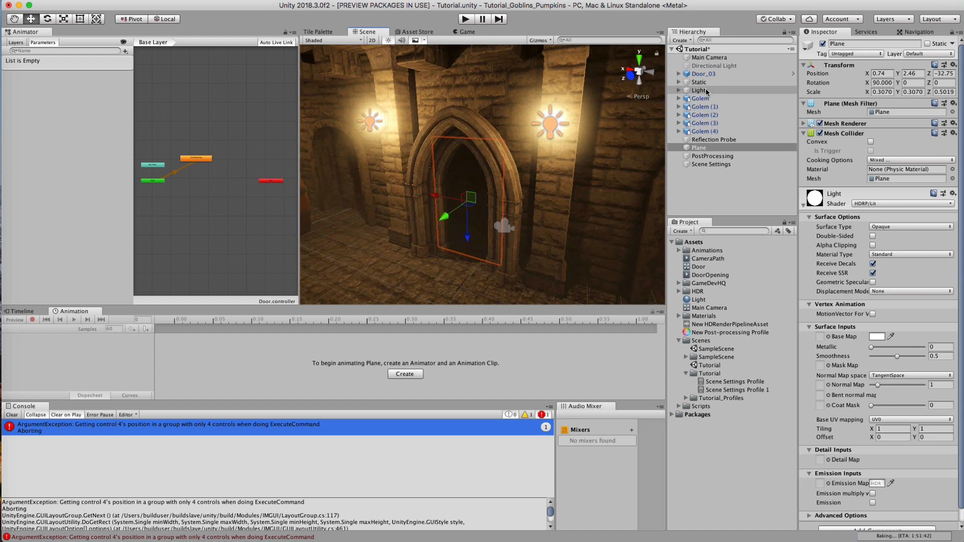
left_click(702, 74)
left_click_drag(183, 323, 559, 341)
left_click(719, 188)
left_click_drag(502, 210, 522, 193, "alt")
scroll(523, 193, "down", 5)
left_click_drag(397, 192, 429, 203, "alt")
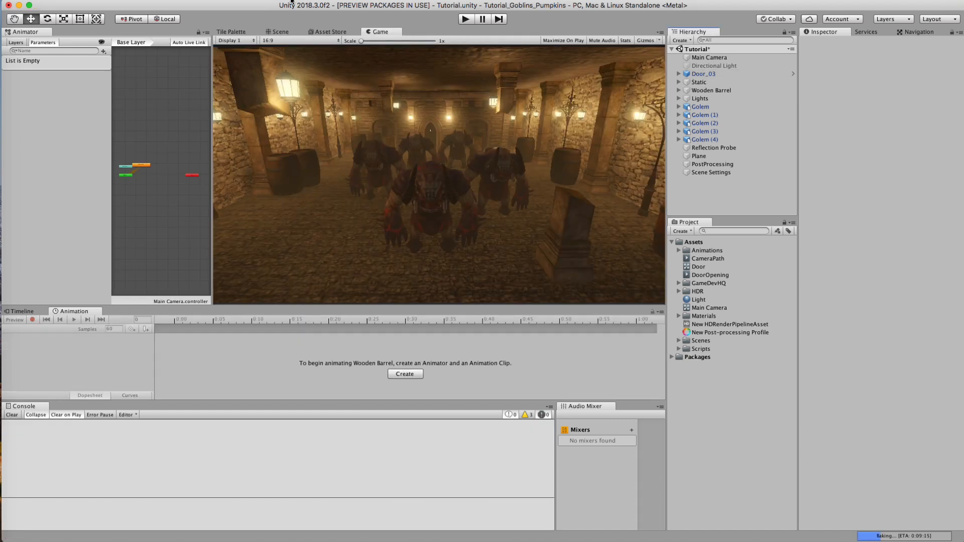
Step: Add a Light Probe Group to the scene
left_click(181, 0)
mouse_move(135, 0)
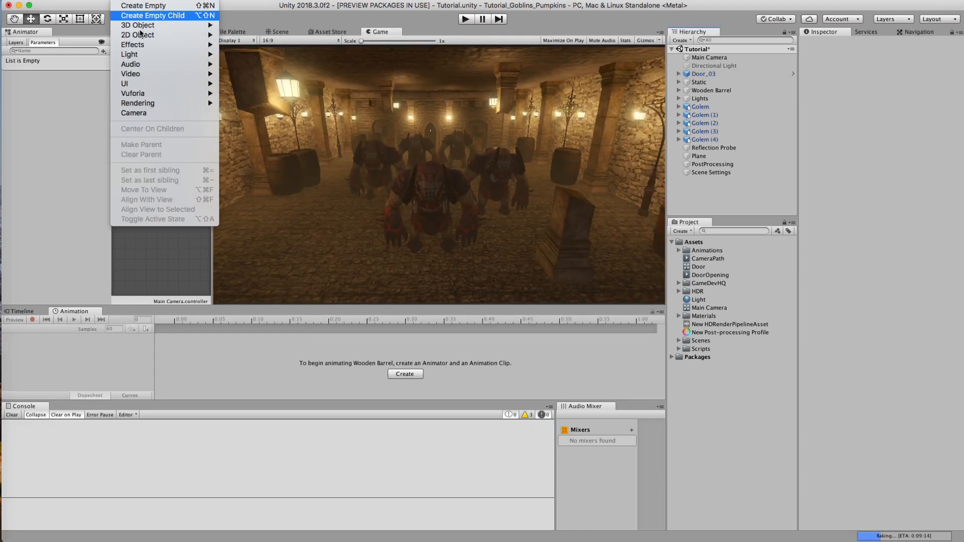
mouse_move(135, 56)
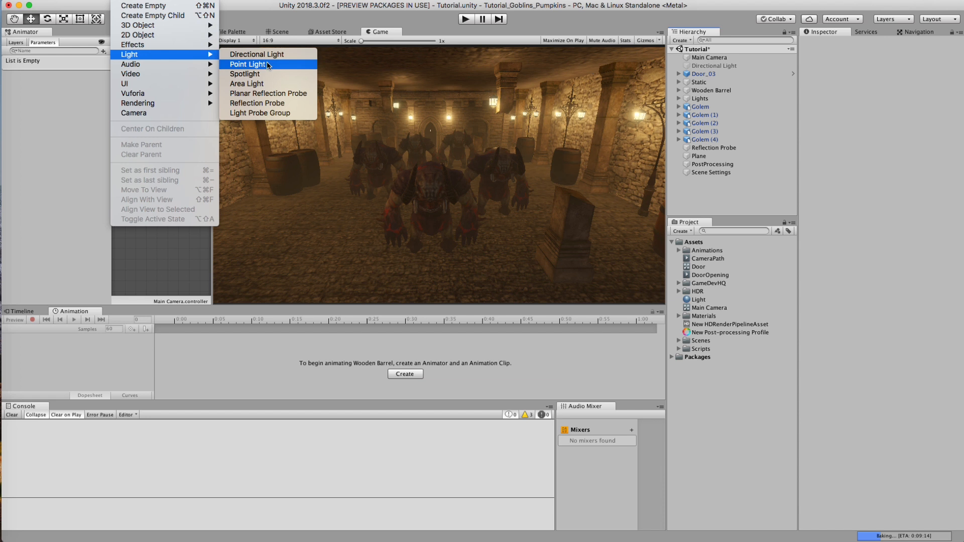
left_click(267, 113)
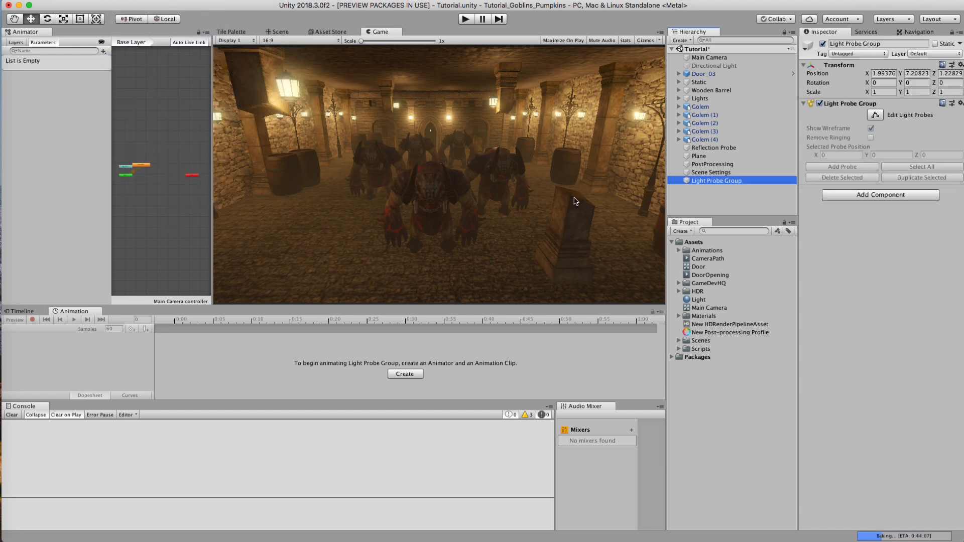
Step: Lower the bottom four probes of the Light Probe Group toward the hall floor, to about Y -3.72
left_click(278, 32)
mouse_move(434, 163)
left_mouse_down("alt")
mouse_move(283, 174)
mouse_move(427, 195)
mouse_move(418, 173)
left_mouse_up("alt")
right_click_drag(413, 187, 440, 187, "alt")
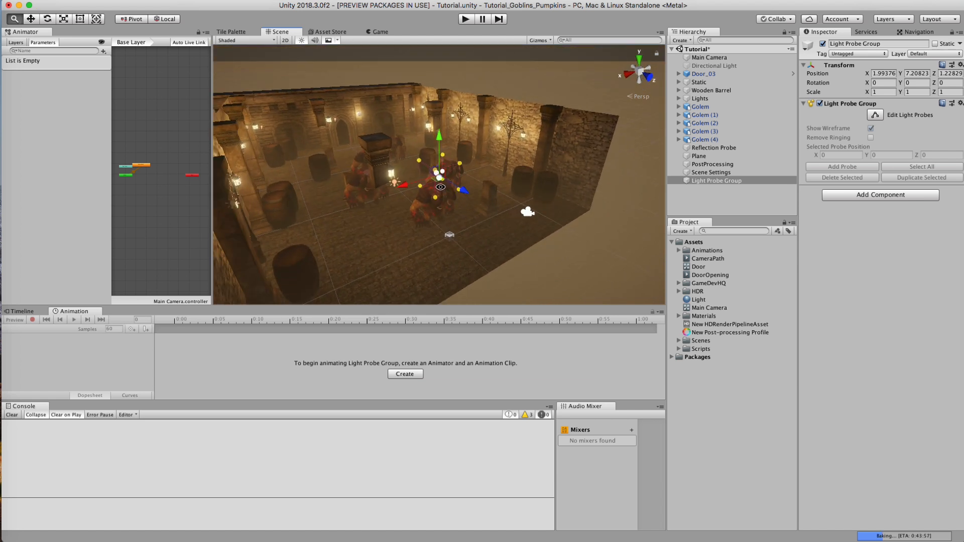
left_click(419, 162)
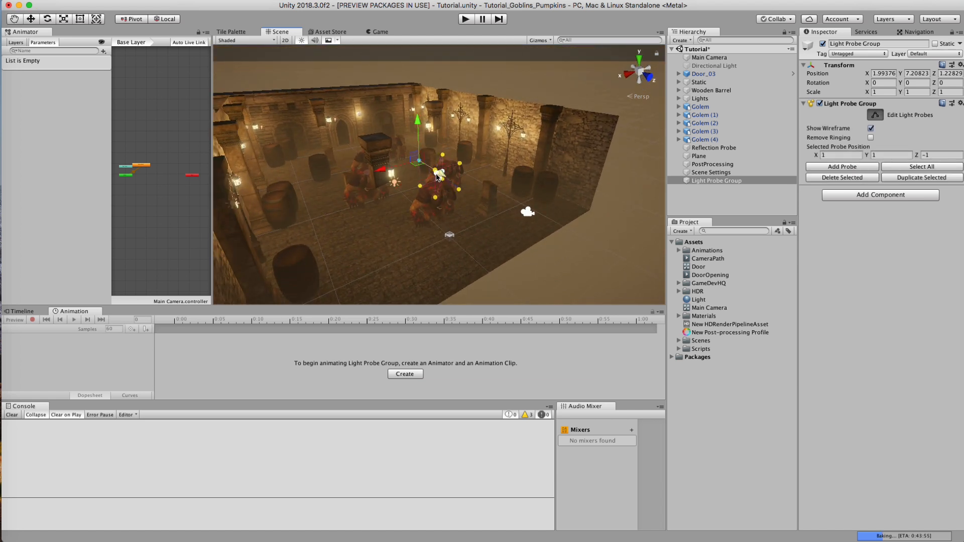
left_click_drag(453, 167, 392, 177, "alt")
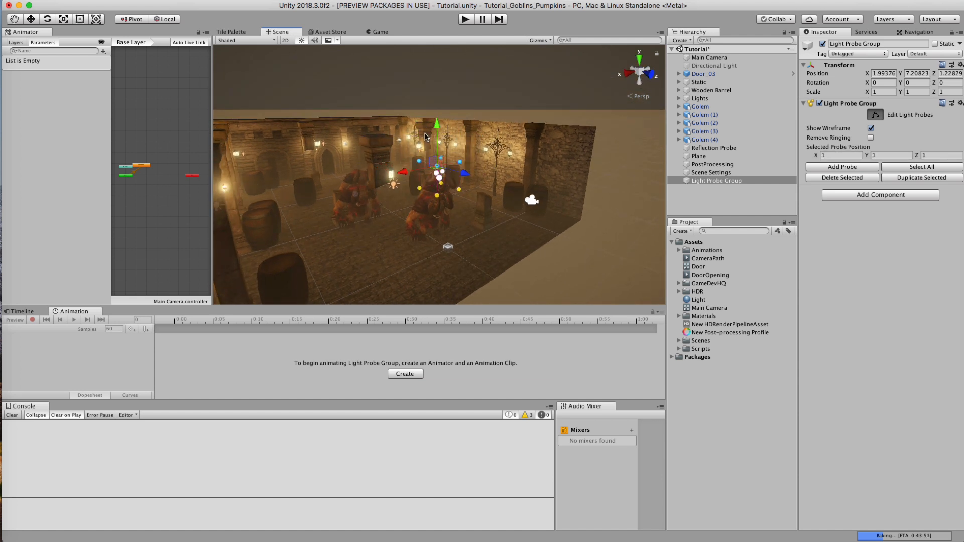
left_click_drag(490, 229, 435, 208)
key("super+z")
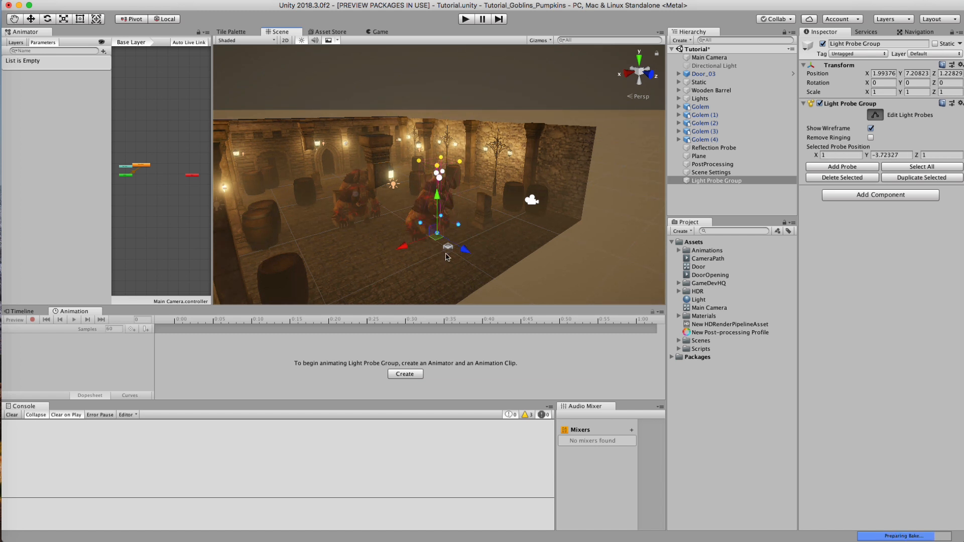
left_click_drag(431, 256, 441, 187, "alt")
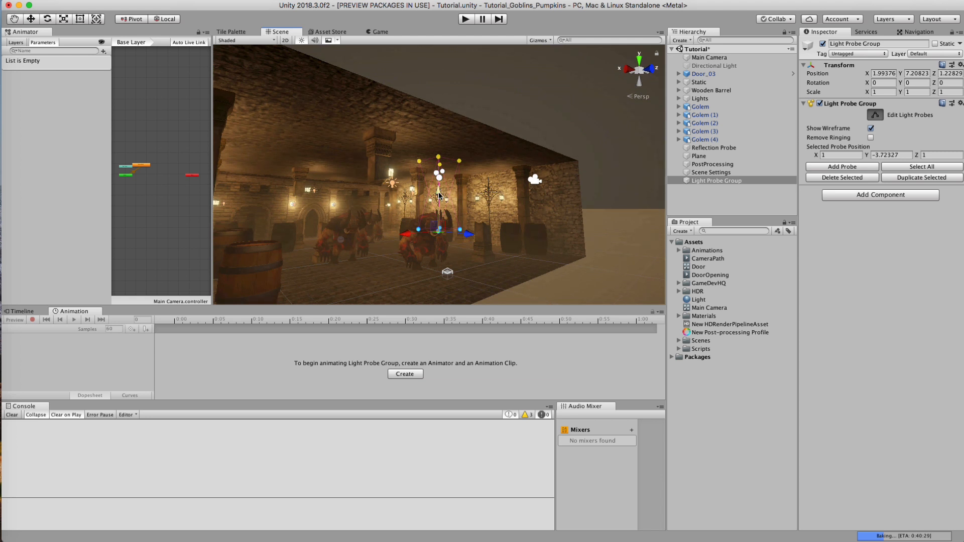
Step: Lower the upper probes to about Y -2.26 and pull one side of the probe box out to about X -7.54
left_click(438, 173)
left_click_drag(436, 173, 391, 177)
left_click_drag(441, 118, 442, 168)
left_click_drag(489, 255, 536, 148, "alt")
left_click_drag(472, 186, 439, 286)
left_click_drag(434, 213, 512, 207)
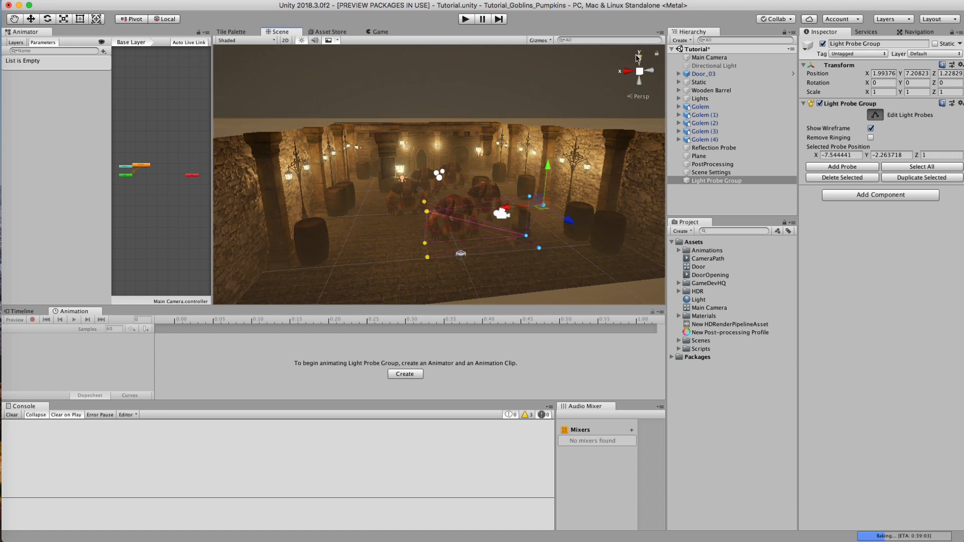
Step: In top view, stretch the probe box across the hall from about X -13.71 to X 10.44, with its front row at Z 1.93
left_click(638, 57)
middle_click_drag(373, 188, 442, 155)
left_click_drag(443, 147, 355, 149)
middle_click_drag(569, 133, 513, 142, "alt")
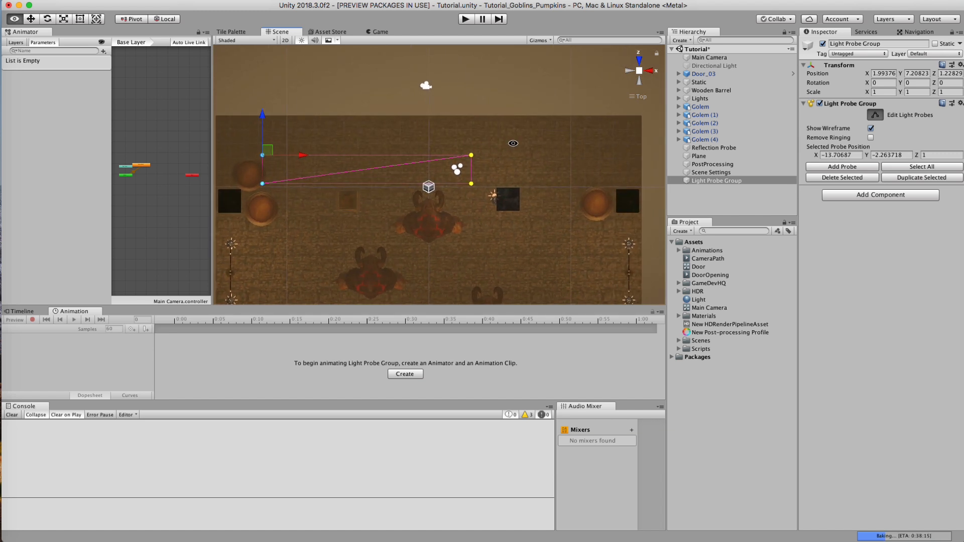
scroll(508, 147, "down", 2)
left_click_drag(509, 147, 461, 219)
left_click_drag(518, 158, 254, 172)
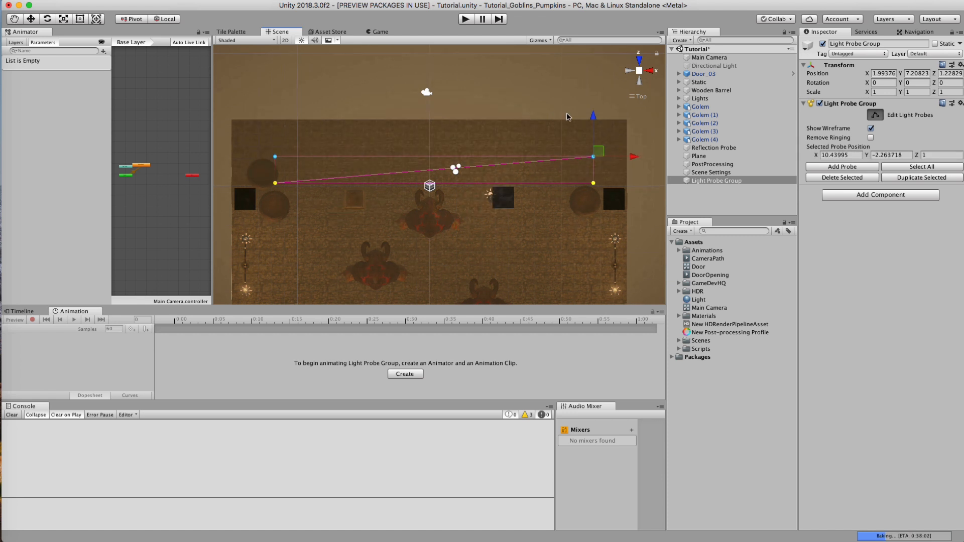
left_click_drag(591, 116, 591, 103)
Step: Duplicate the end column of probes repeatedly across the hall's width, including columns at about X 2.28, 6.59 and -10.19
left_click_drag(571, 135, 613, 213)
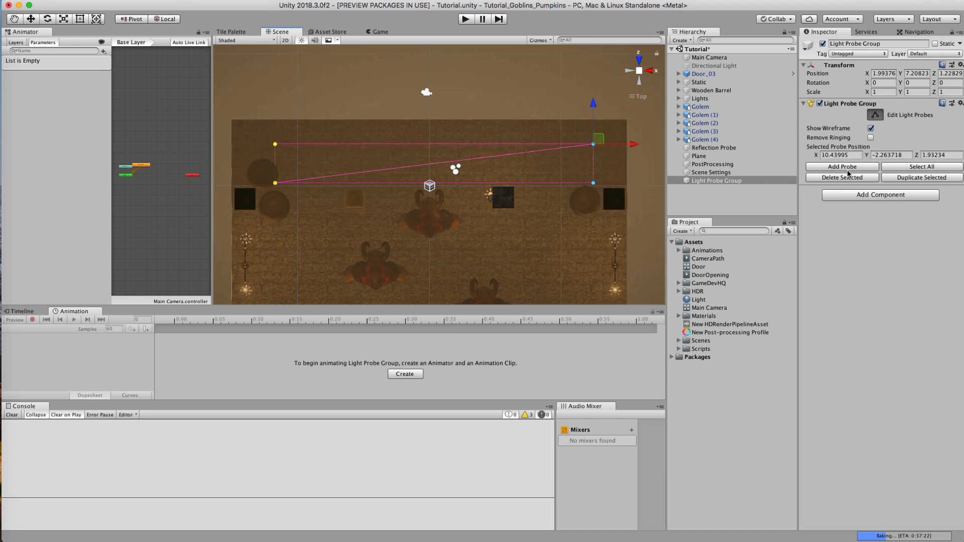
key("super+d")
left_click_drag(631, 143, 523, 144)
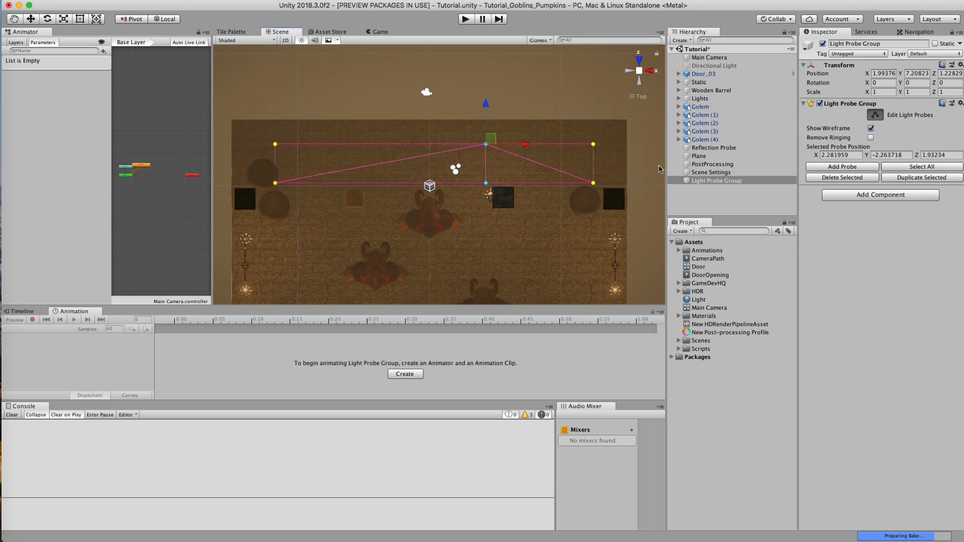
left_click_drag(571, 150, 583, 152)
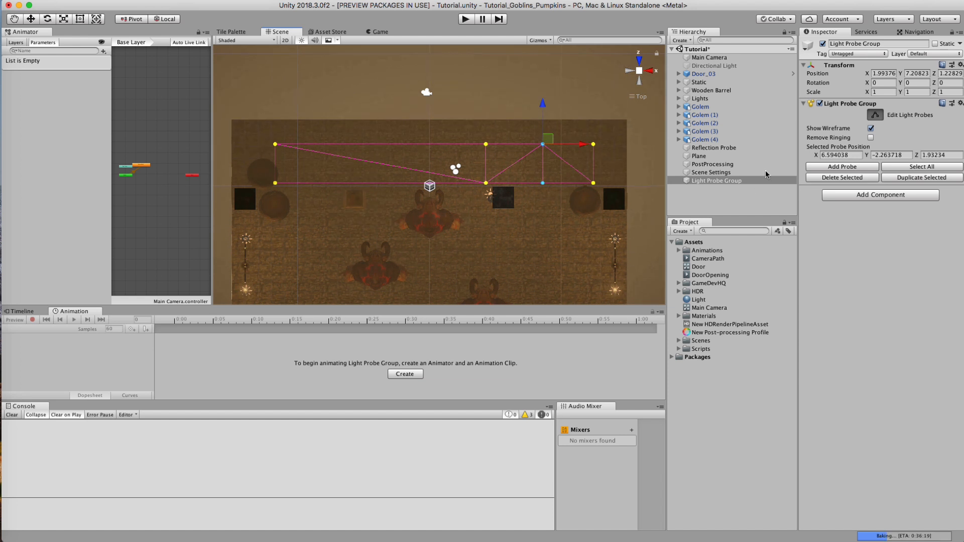
left_click(900, 179)
left_click_drag(580, 145, 363, 145)
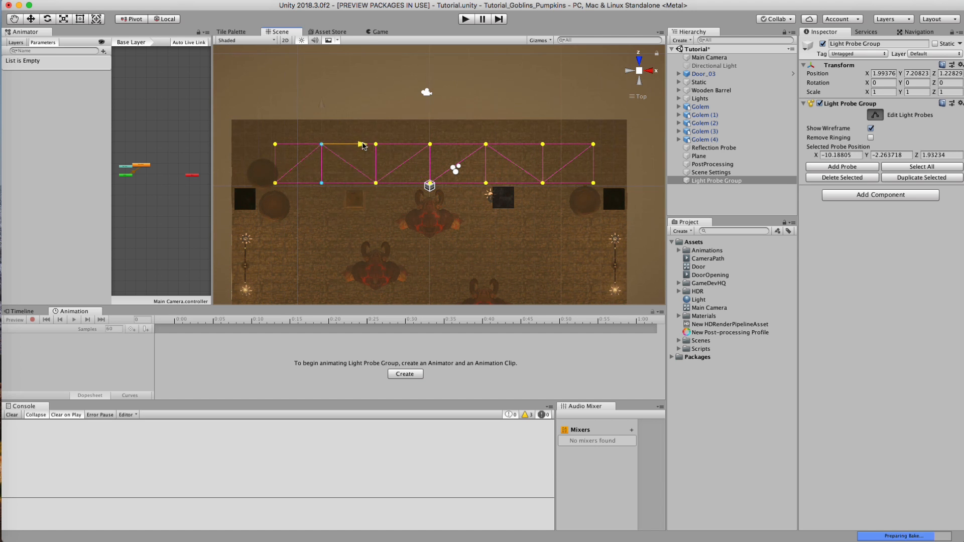
Step: Move the rear probe row to about Z -2.13 and duplicate it farther down the hall, with a row at about Z -6.79
left_click_drag(626, 227, 213, 166)
left_click_drag(323, 145, 323, 160)
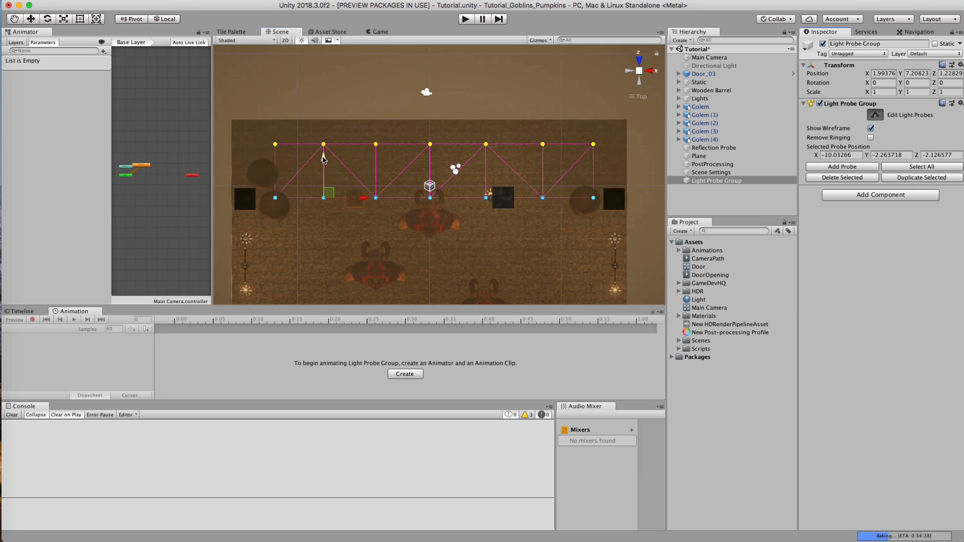
left_click_drag(323, 158, 326, 210)
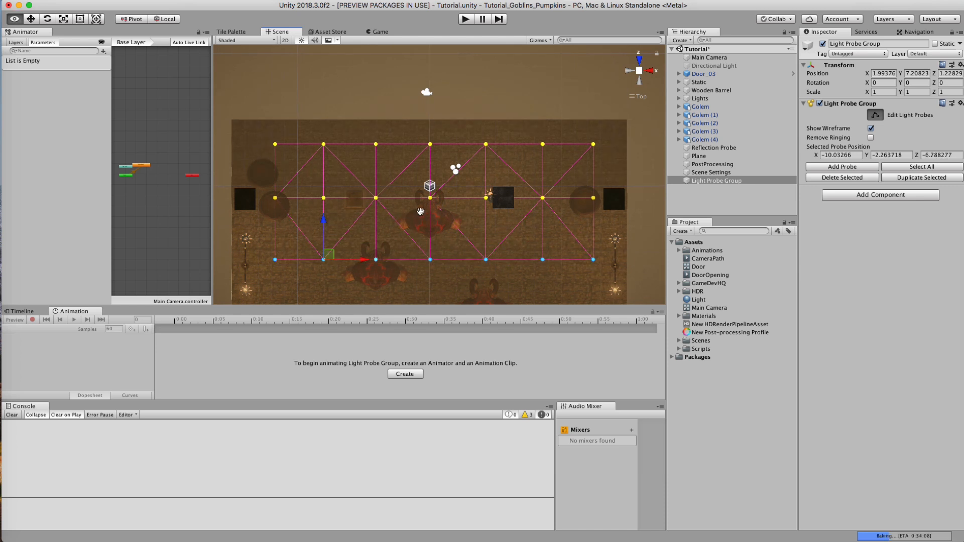
key("Down")
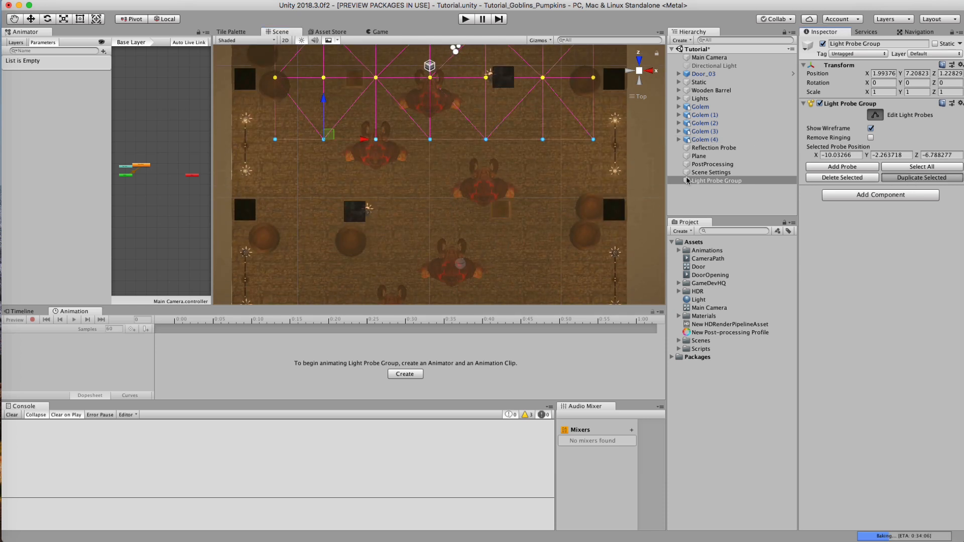
key("ctrl+d")
left_click_drag(321, 100, 324, 168)
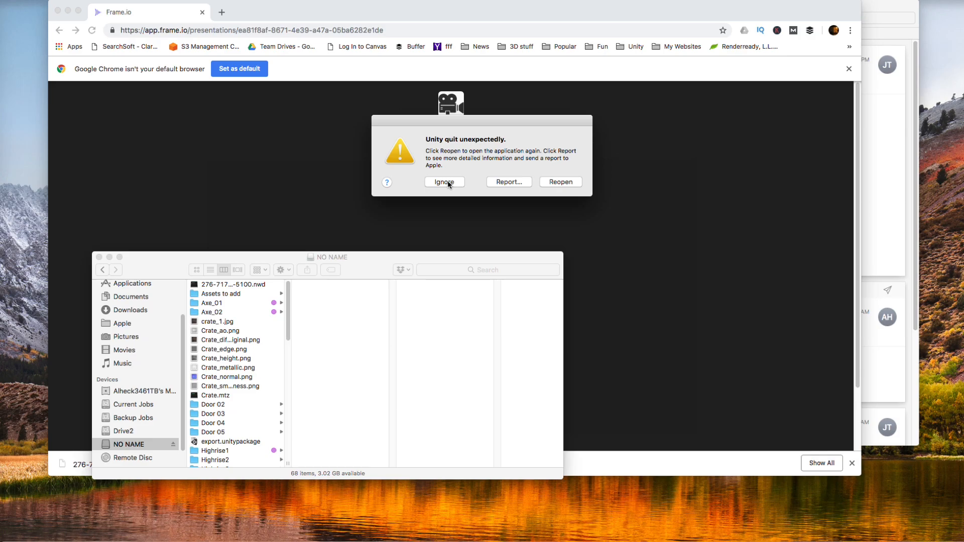
Step: Ignore the Unity crash report, and duplicate the last probe row down the hall to about Z -16.16
left_click(445, 182)
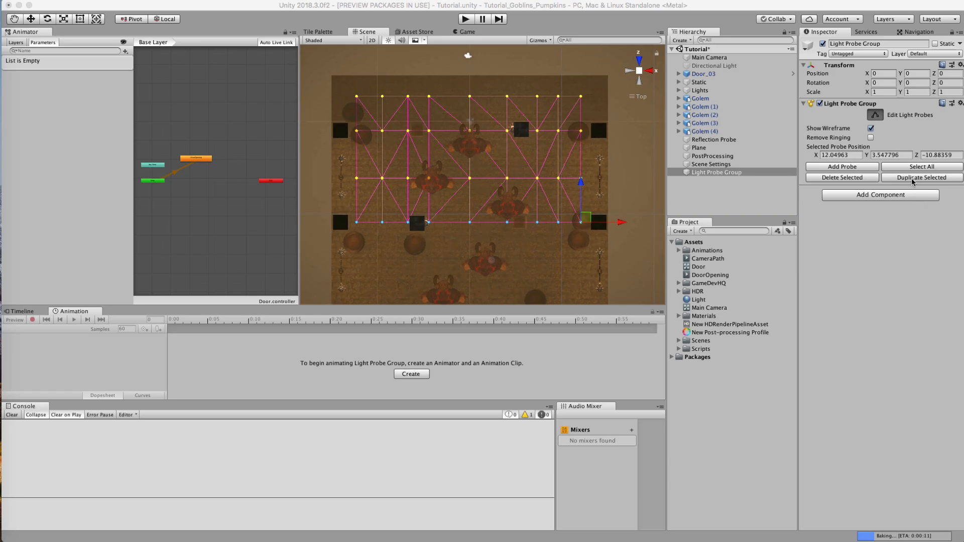
left_click(913, 182)
left_click_drag(581, 182, 580, 229)
middle_click_drag(464, 256, 464, 163)
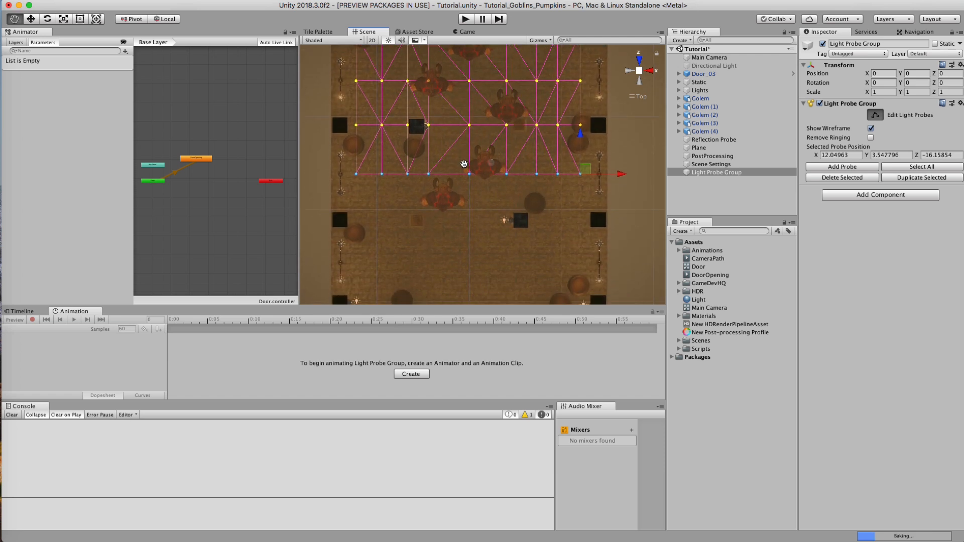
Step: Duplicate the last probe row three more times toward the door wall, at about Z -20.93, -25.54 and -29.98
left_click(921, 178)
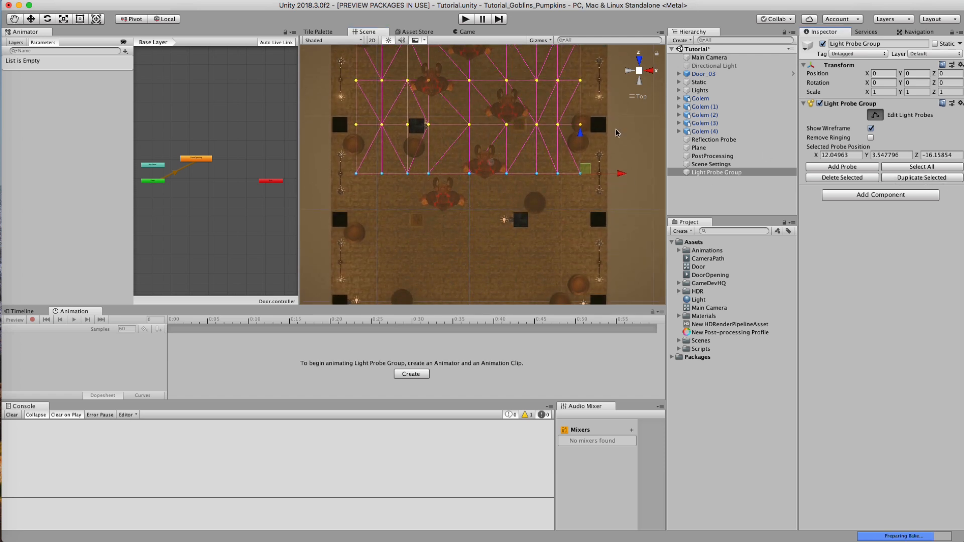
left_click_drag(580, 144, 580, 189)
left_click(916, 178)
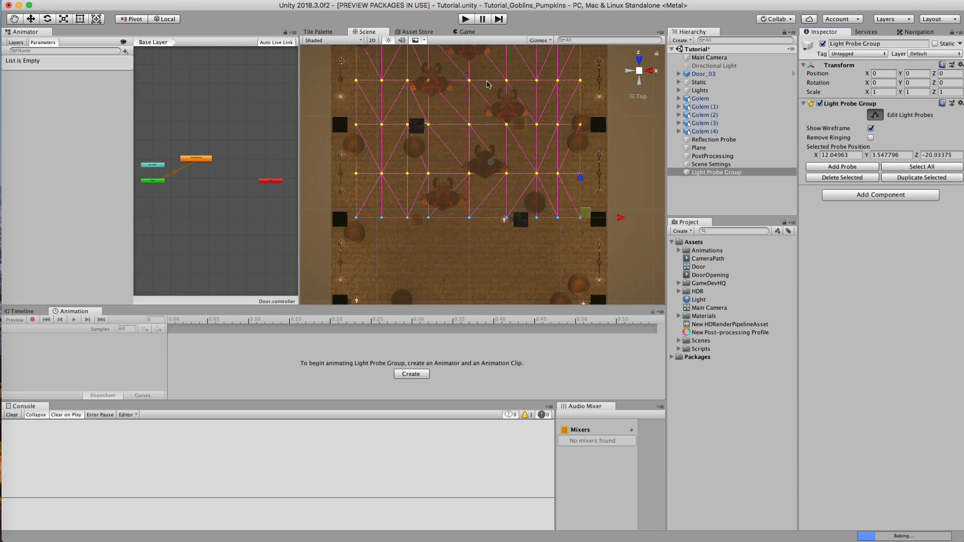
left_click_drag(580, 187, 580, 230)
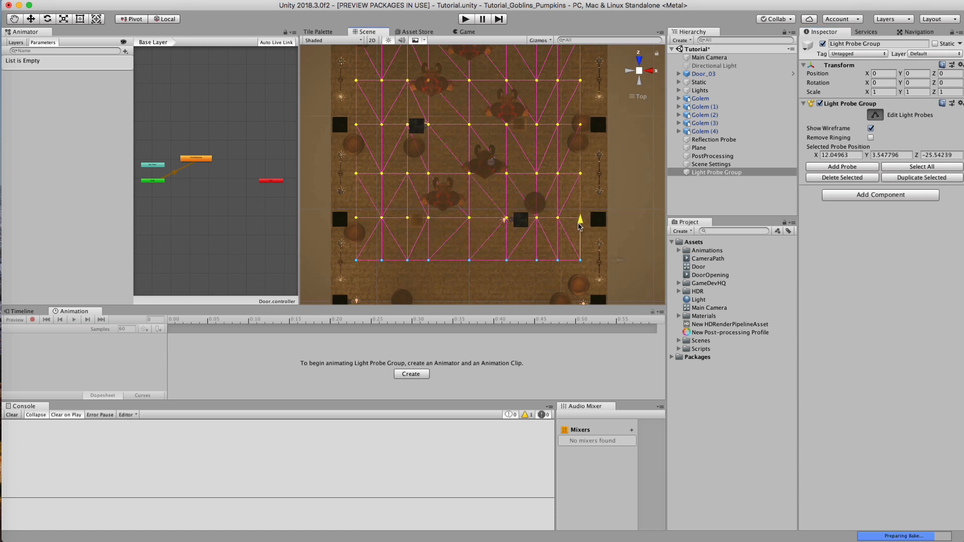
left_click_drag(428, 222, 439, 159, "alt")
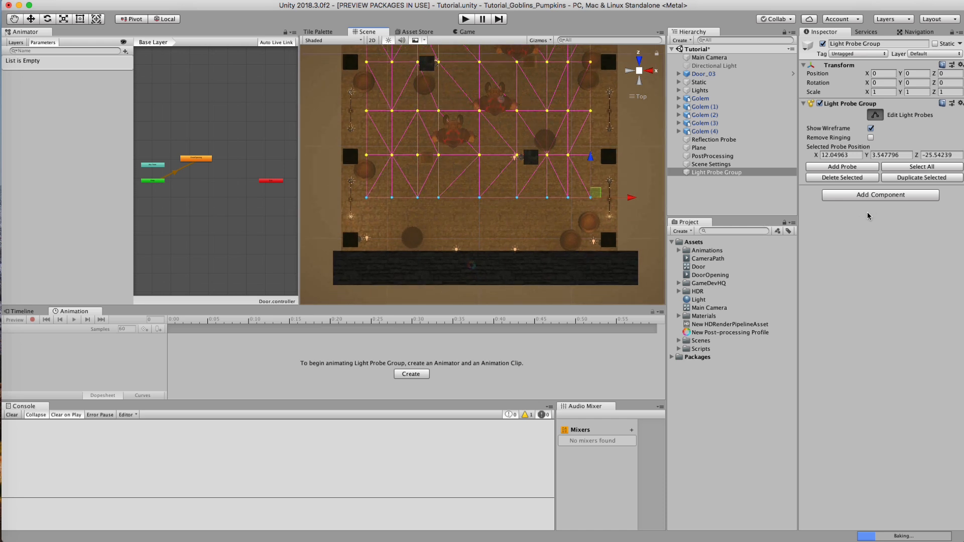
left_click(893, 179)
left_click_drag(590, 159, 588, 200)
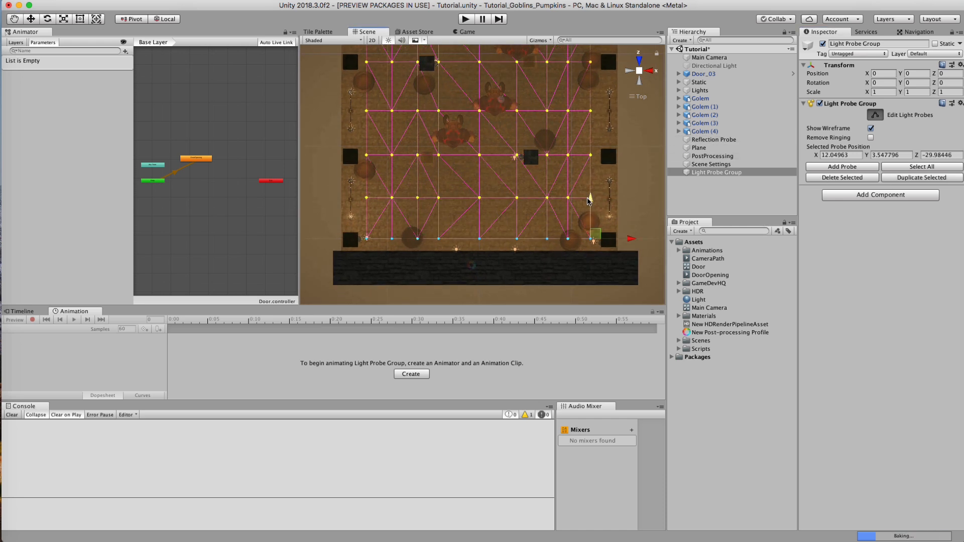
Step: Inspect the probe grid in perspective, and clear the selection to view the golems and door from inside the hall
left_click(640, 71)
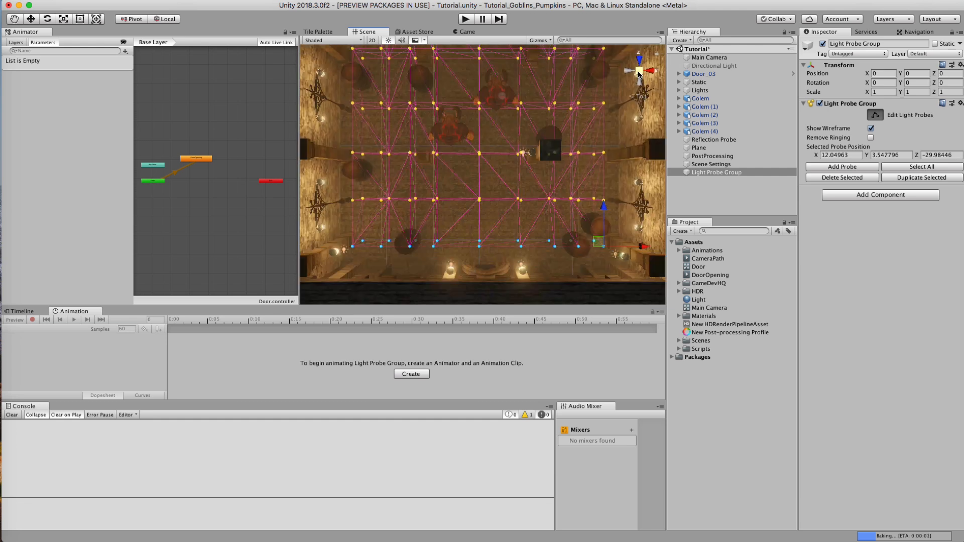
left_click_drag(503, 196, 799, 179, "alt")
left_click(736, 199)
left_click_drag(463, 206, 486, 195, "alt")
right_click_drag(487, 195, 674, 200, "alt")
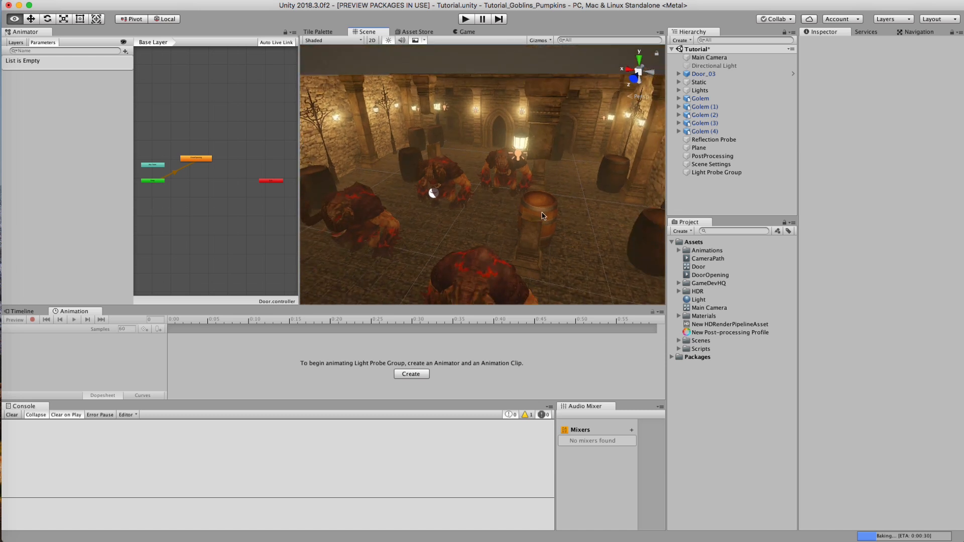
Step: Move the Wooden Barrel group out of the Static parent to the scene root, and make it and its children non-static
left_click_drag(531, 212, 571, 185, "alt")
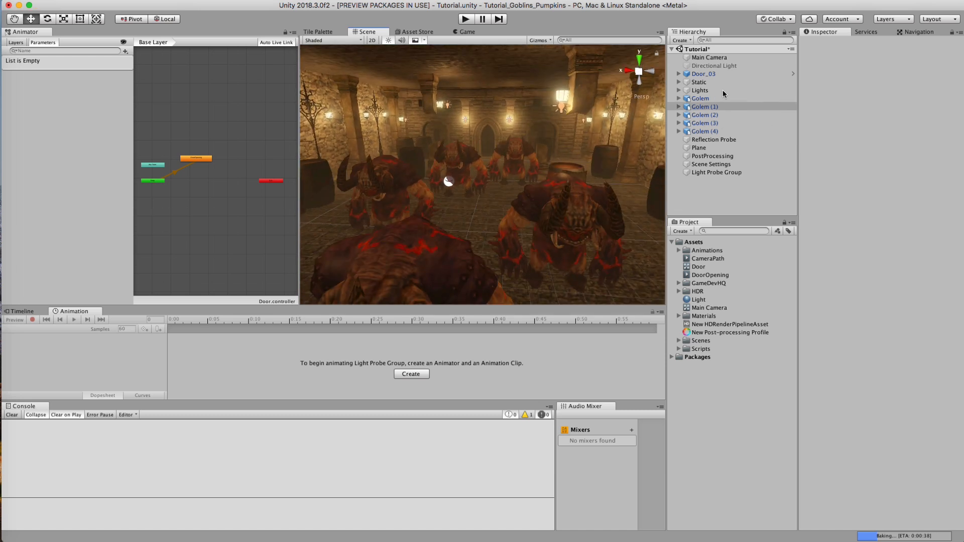
left_click(700, 82)
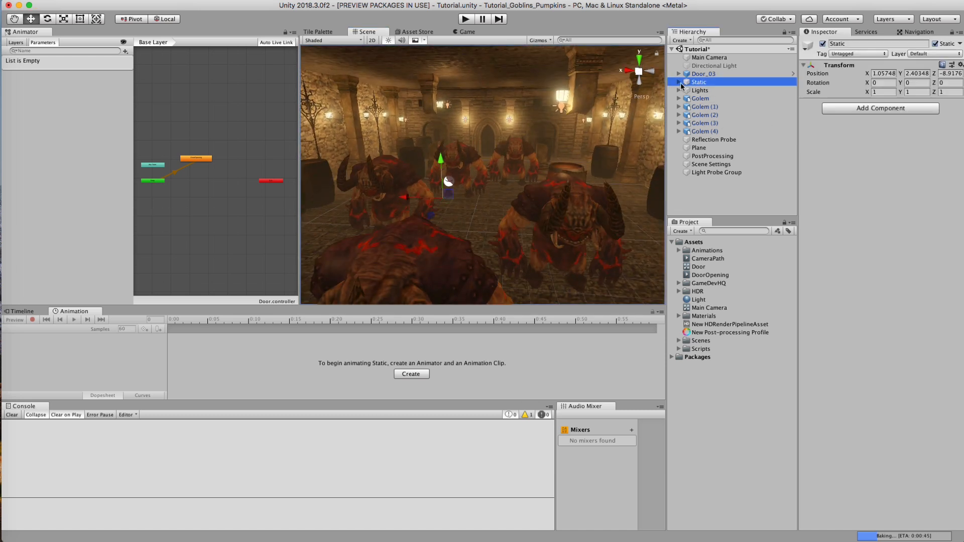
left_click(680, 83)
left_click(676, 82)
left_click(679, 83)
left_click(686, 91)
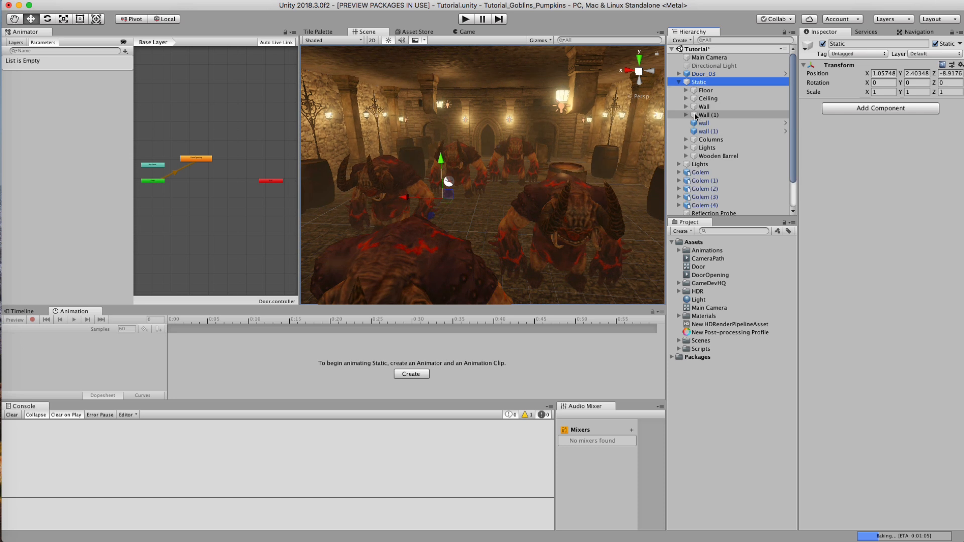
left_click_drag(718, 156, 702, 79)
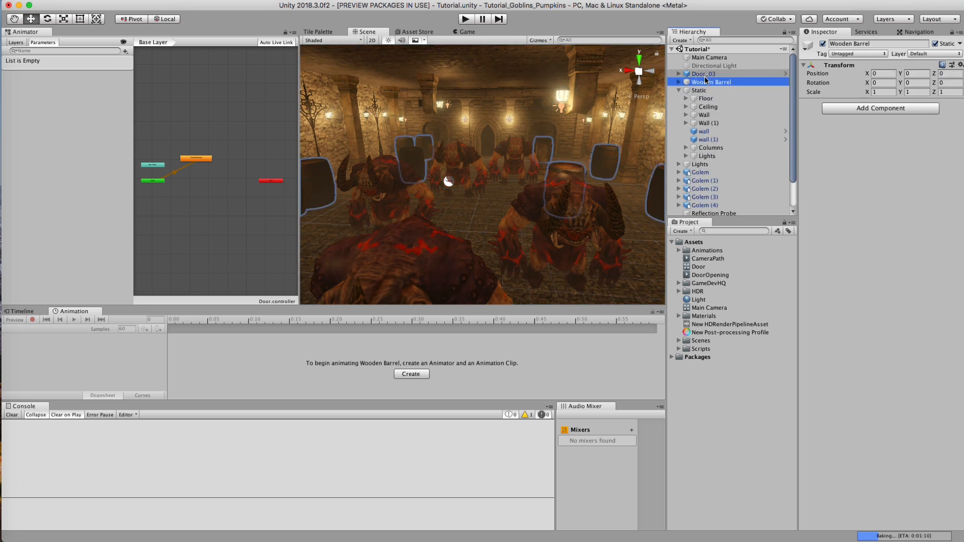
left_click(935, 44)
left_click(581, 179)
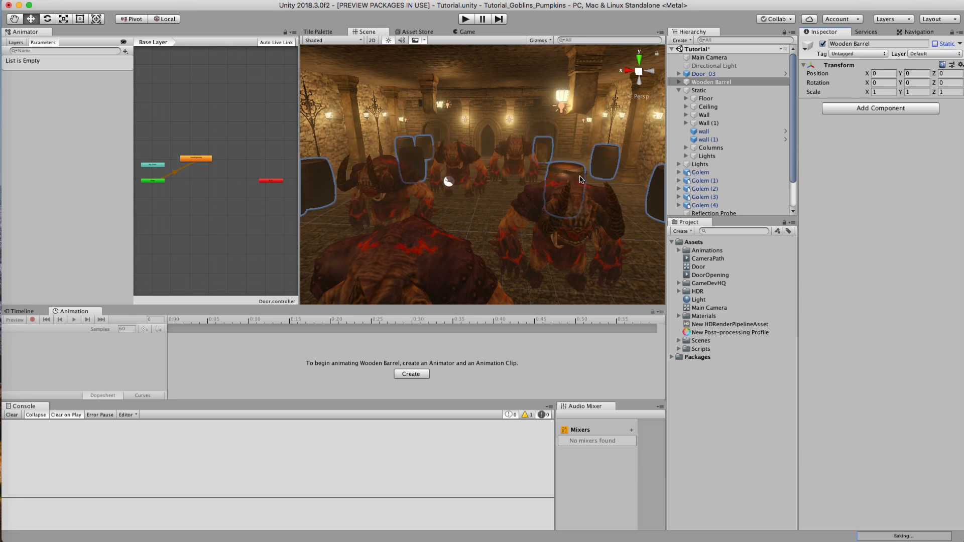
left_click(678, 91)
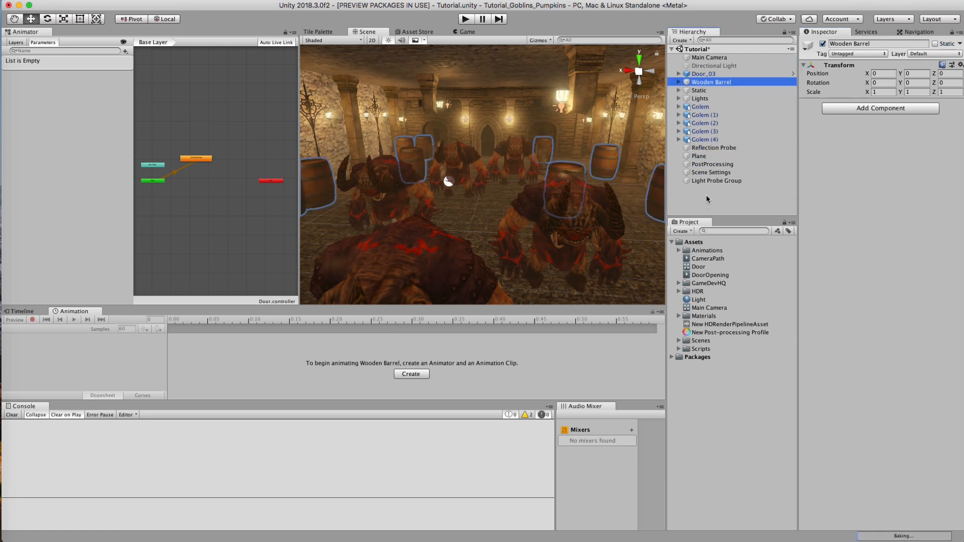
left_click(705, 200)
Step: Examine the hall's barrels and the light probe grid's coverage from inside the hall and from beyond its open end
right_click_drag(569, 145, 901, 163, "alt")
right_click_drag(458, 113, 153, 123, "alt")
mouse_move(515, 199)
left_mouse_down("alt")
mouse_move(590, 183)
mouse_move(495, 193)
mouse_move(507, 191)
left_mouse_up("alt")
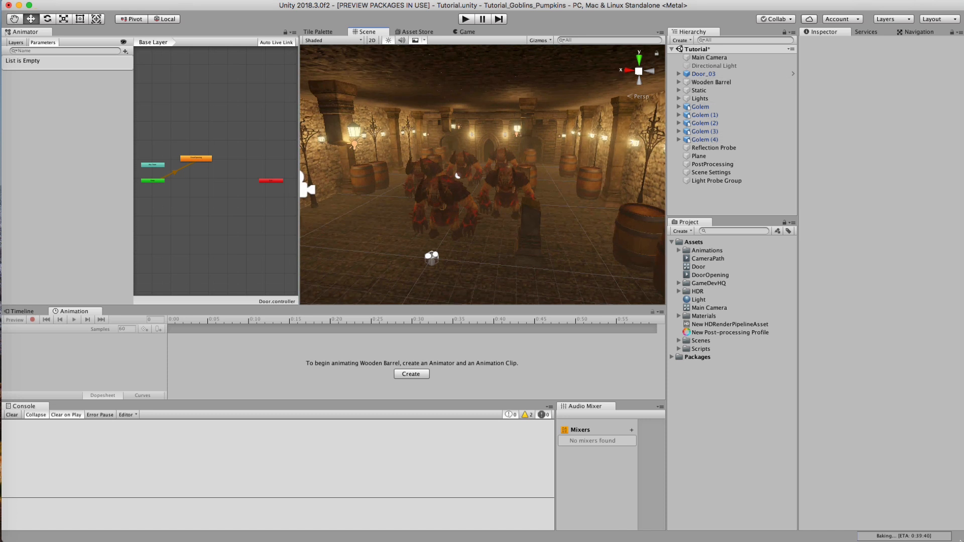
left_click(733, 181)
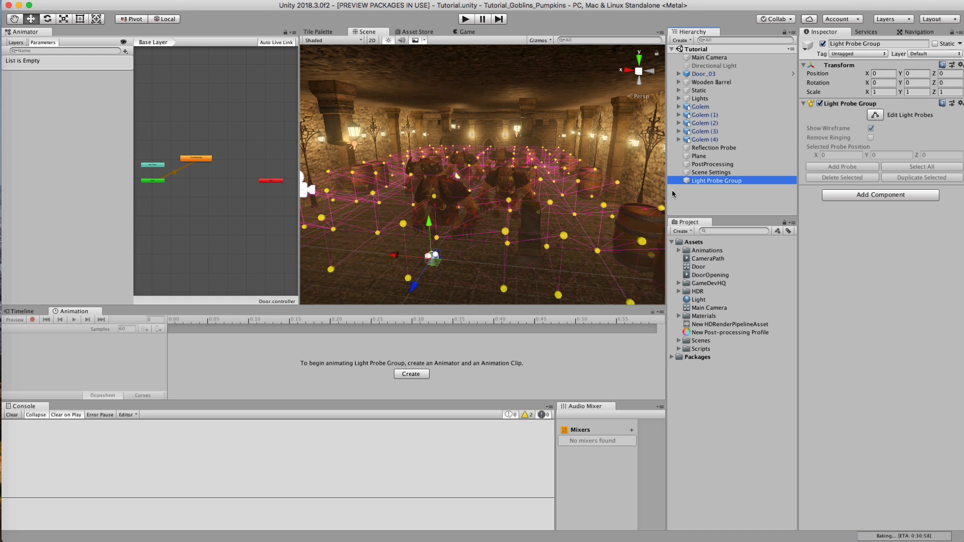
mouse_move(546, 215)
middle_mouse_down()
mouse_move(548, 200)
mouse_move(536, 195)
mouse_move(537, 212)
middle_mouse_up()
scroll(538, 192, "down", 10)
left_click_drag(420, 182, 645, 187, "alt")
left_click_drag(358, 134, 360, 105)
left_click_drag(320, 172, 662, 260)
left_click_drag(354, 160, 356, 148)
left_click(740, 195)
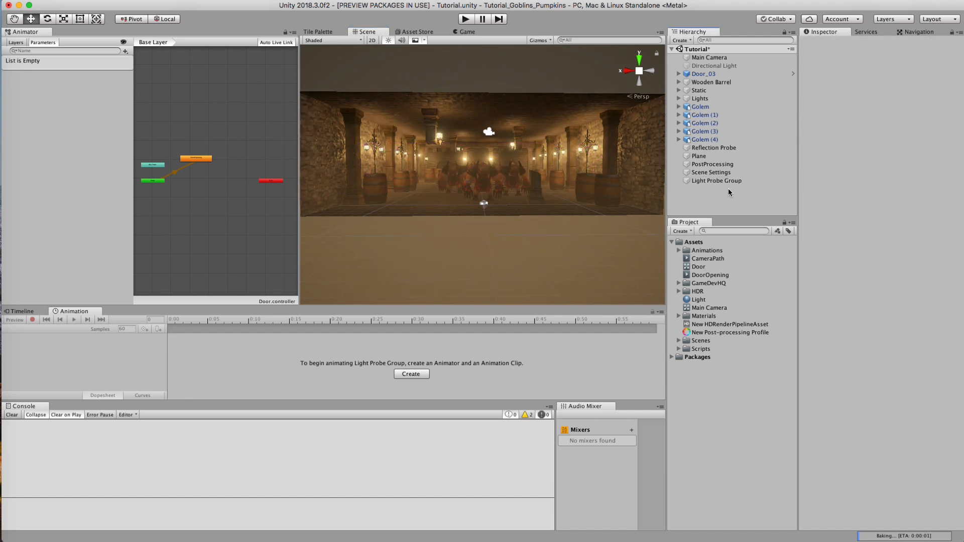
Step: Examine the light probes near the front golems up close, and check the Static flag of a single barrel
left_click_drag(477, 192, 480, 228, "alt")
right_click_drag(481, 228, 592, 220, "alt")
left_click_drag(491, 222, 446, 191, "alt")
left_click(727, 181)
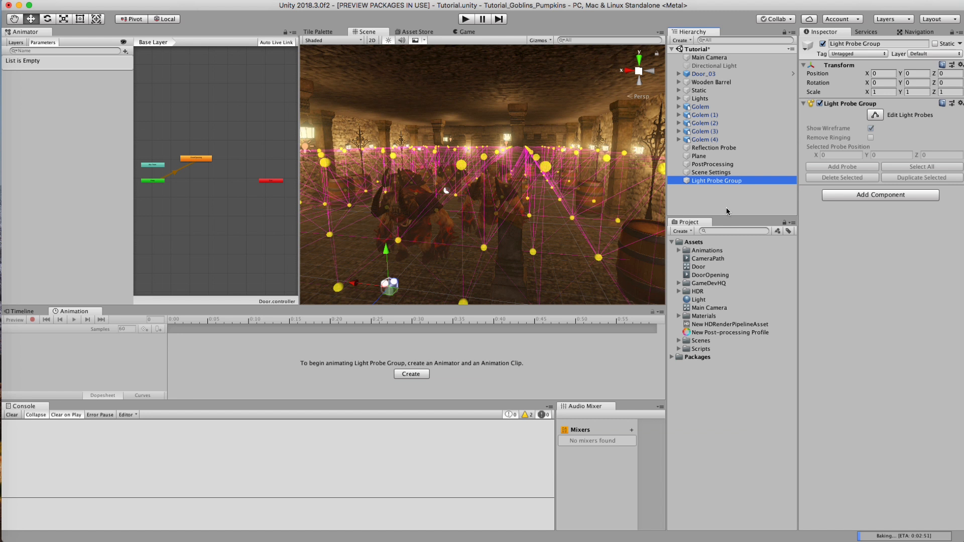
left_click(707, 192)
left_click(589, 208)
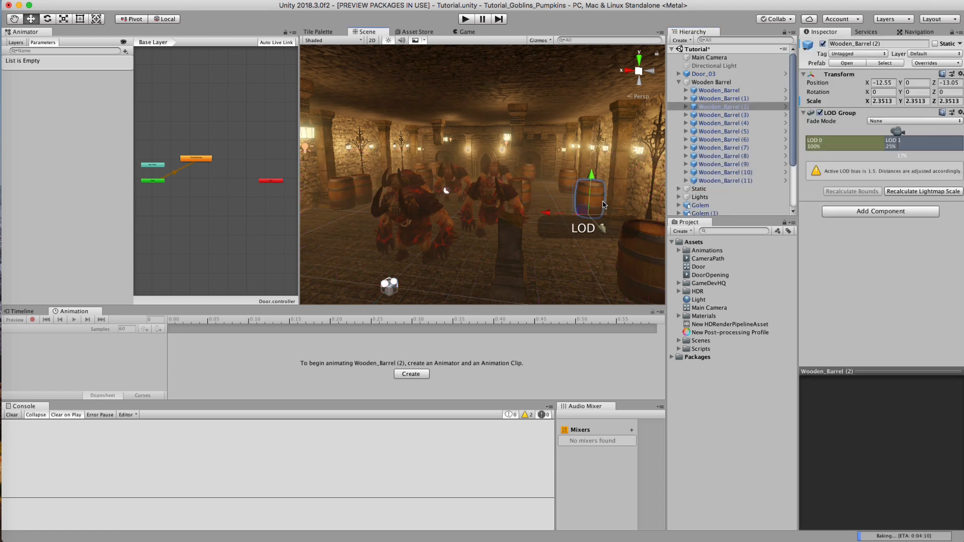
left_click(679, 82)
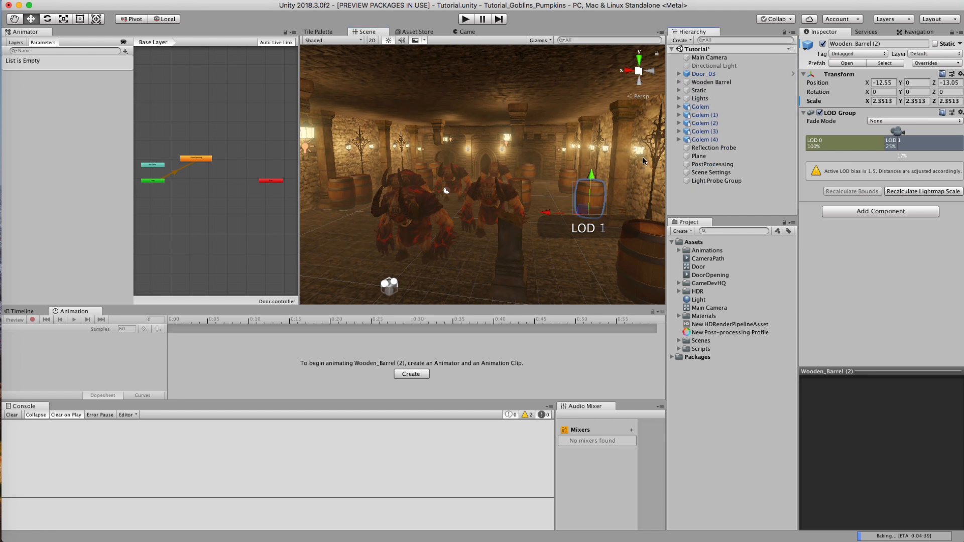
Step: Undo the last change to the hall's area lights, collapse the Lights group and clear the selection
left_click_drag(545, 214, 385, 217)
key("super+z")
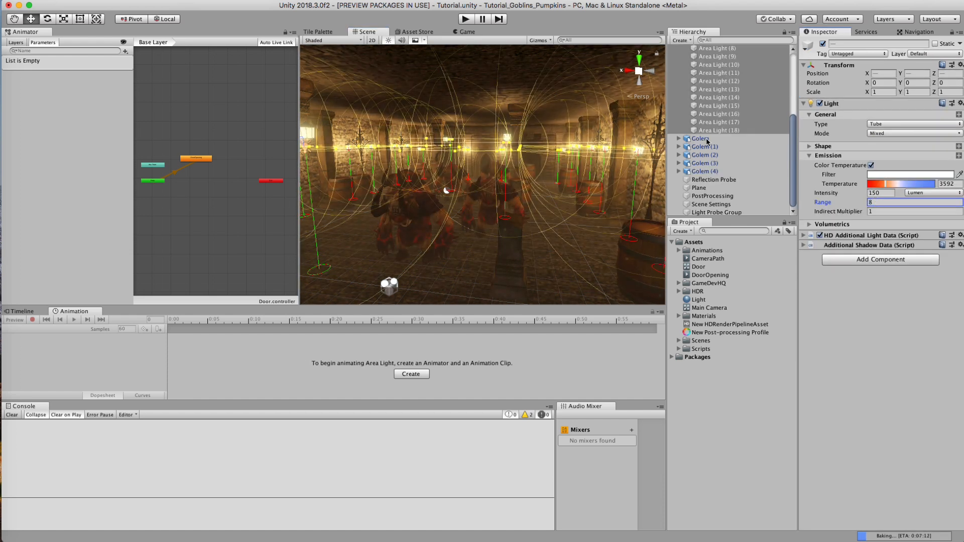
scroll(707, 141, "up", 5)
left_click(678, 99)
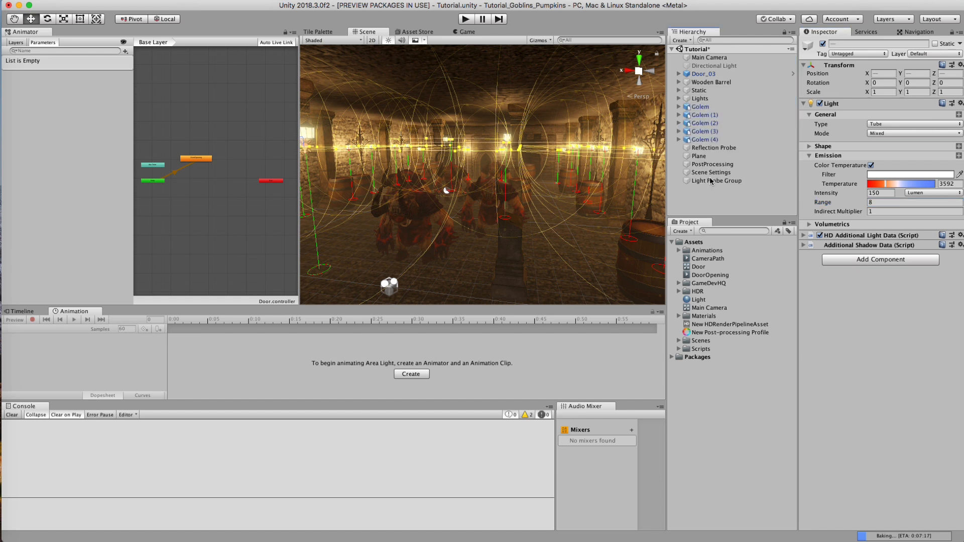
left_click(704, 198)
Step: Raise the Linear Fog density in Scene Settings to roughly the middle of its range, and clear the selection
left_click_drag(436, 191, 495, 202, "alt")
left_click(710, 172)
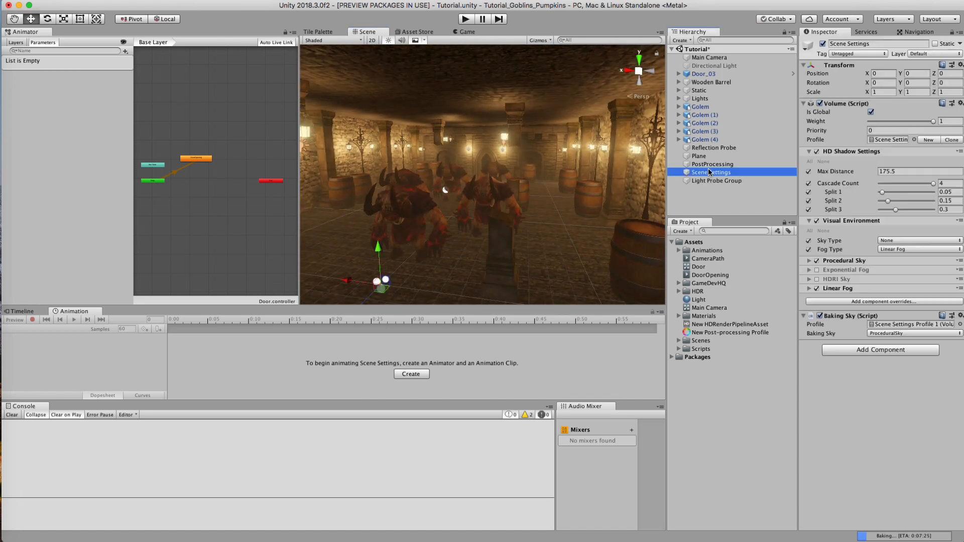
left_click(837, 289)
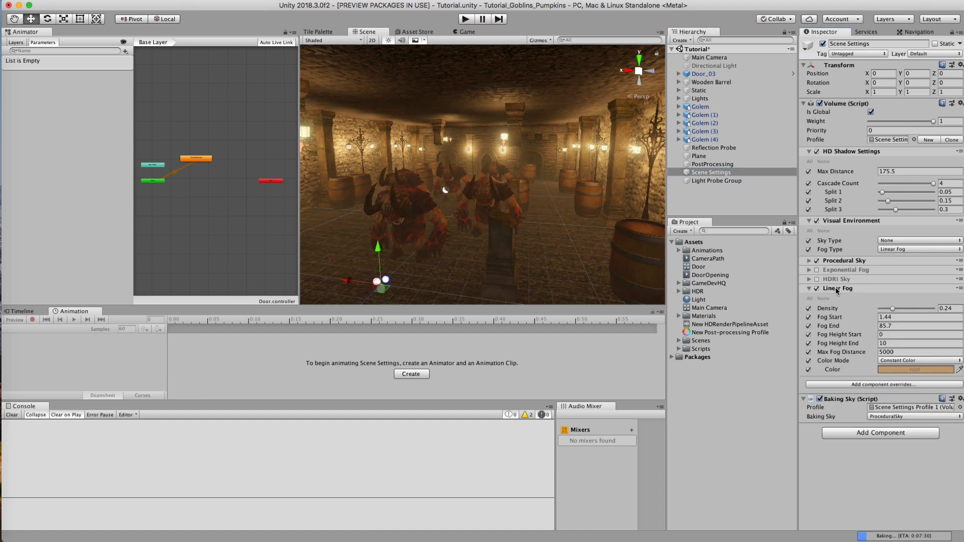
left_click_drag(892, 309, 906, 309)
left_click(696, 201)
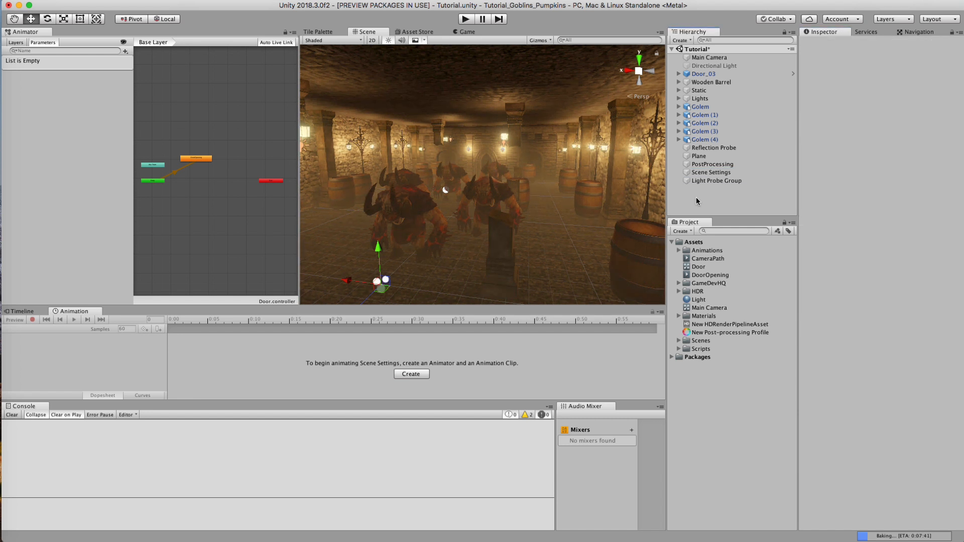
Step: Examine the fog around the golems, barrels and lamps from several angles inside the hall
left_click_drag(471, 179, 514, 171, "alt")
mouse_move(519, 172)
right_mouse_down("alt")
mouse_move(455, 188)
mouse_move(520, 187)
right_mouse_up("alt")
mouse_move(534, 179)
left_mouse_down("alt")
mouse_move(577, 175)
mouse_move(547, 166)
left_mouse_up("alt")
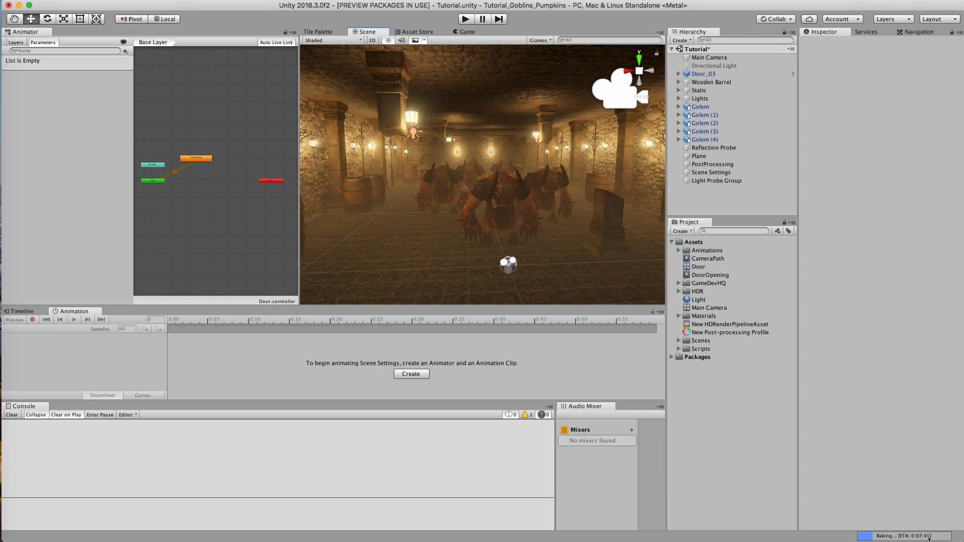
left_click_drag(467, 244, 508, 231, "alt")
right_click_drag(485, 222, 417, 224, "alt")
left_click_drag(417, 223, 484, 88, "alt")
right_click_drag(472, 123, 521, 129, "alt")
middle_click_drag(520, 129, 530, 193, "alt")
left_click_drag(500, 184, 504, 162, "alt")
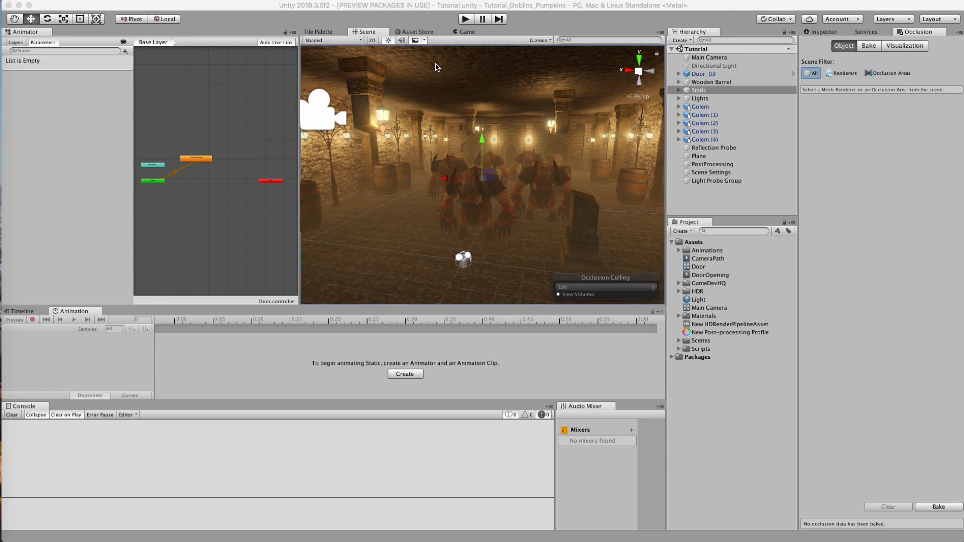
Step: Open Occlusion Culling and bake the occlusion data with the existing bake parameters
left_click(256, 5)
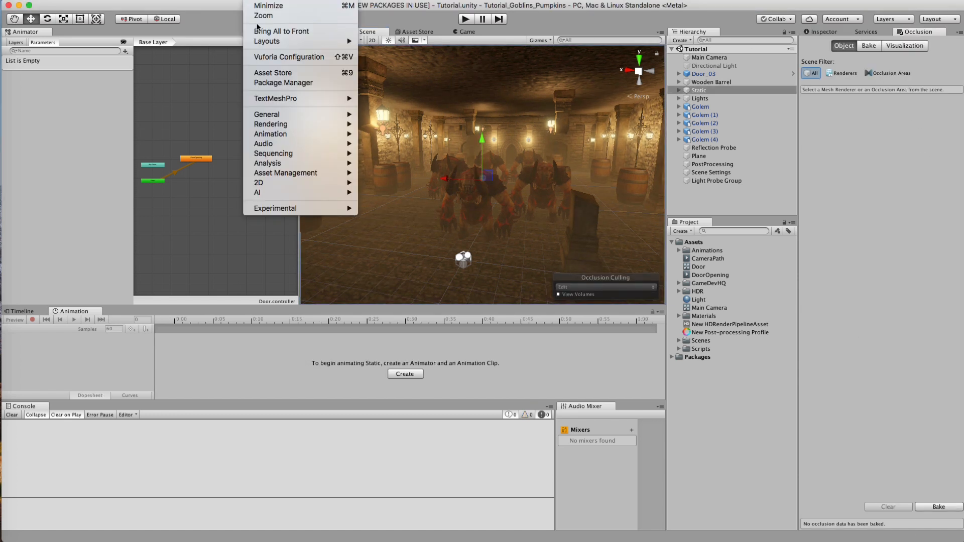
mouse_move(260, 127)
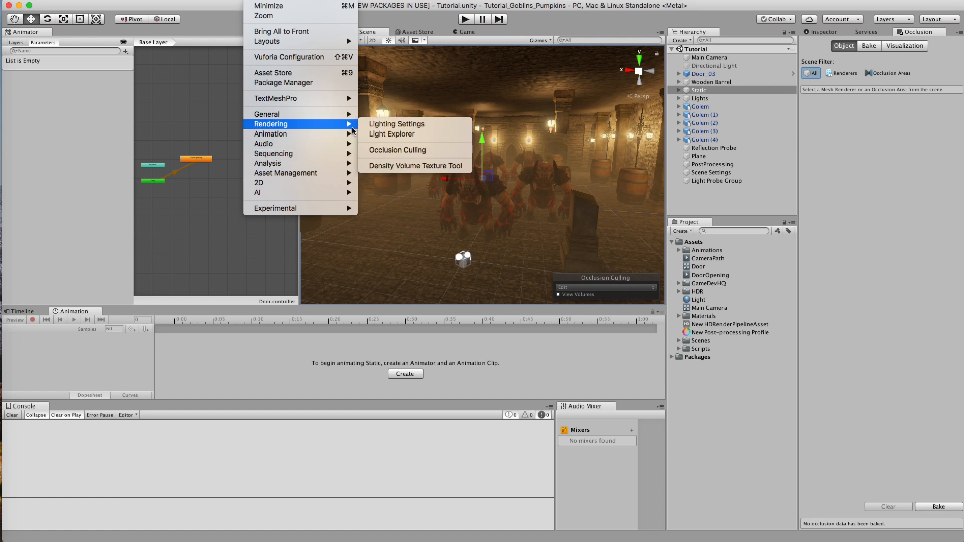
left_click(489, 150)
left_click(868, 46)
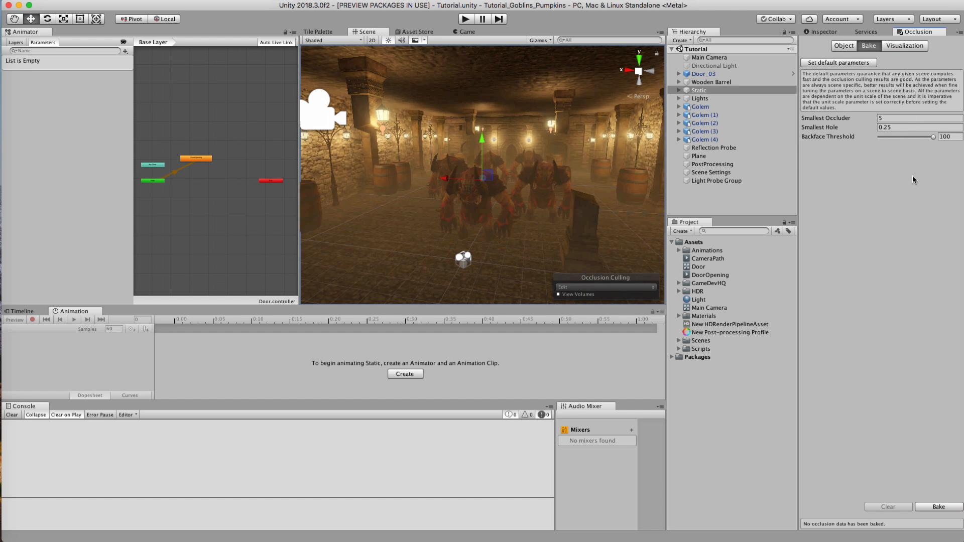
left_click(933, 507)
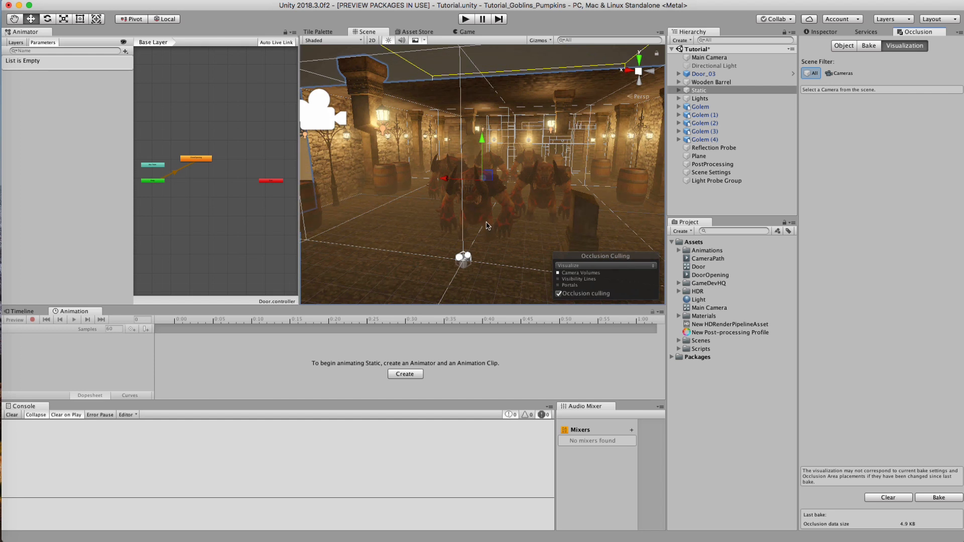
Step: Visualize the Main Camera's occlusion culling from outside the hall, moving the CameraPath animation to frame 296
scroll(525, 153, "down", 10, "alt")
left_click_drag(517, 155, 301, 173, "alt")
left_click(703, 57)
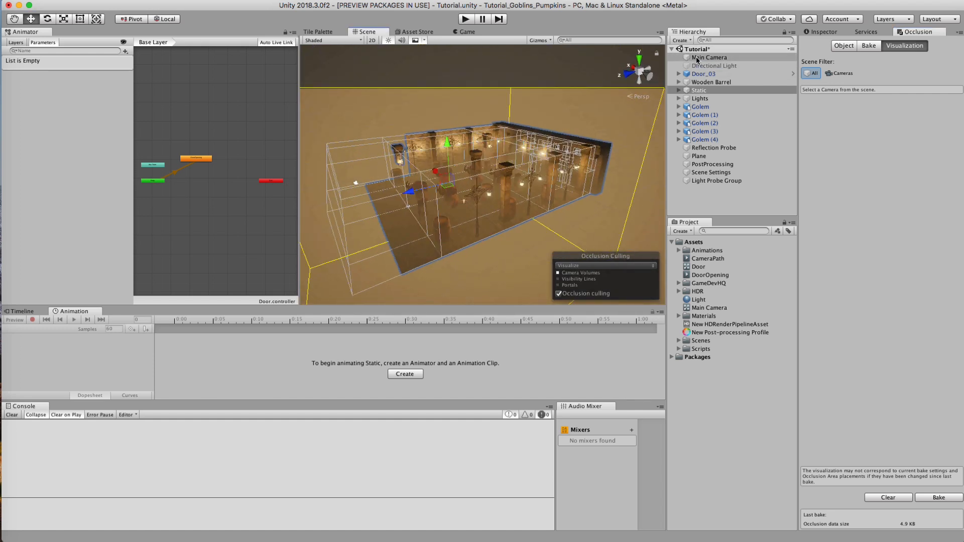
left_click_drag(249, 323, 403, 299)
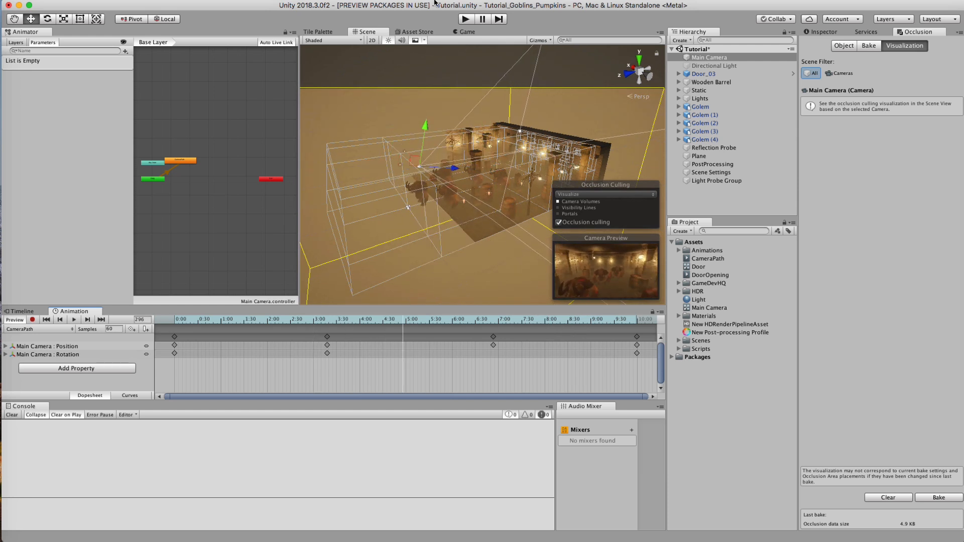
Step: Enlarge the viewport area, show the Game view, and run the scene once to check the camera animation
left_click_drag(301, 107, 216, 112)
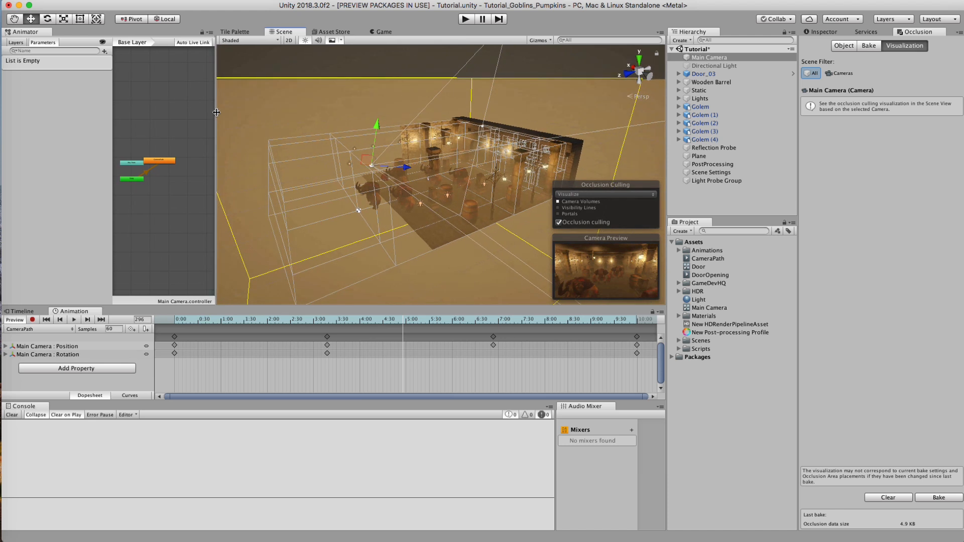
left_click_drag(370, 304, 371, 337)
left_click(382, 32)
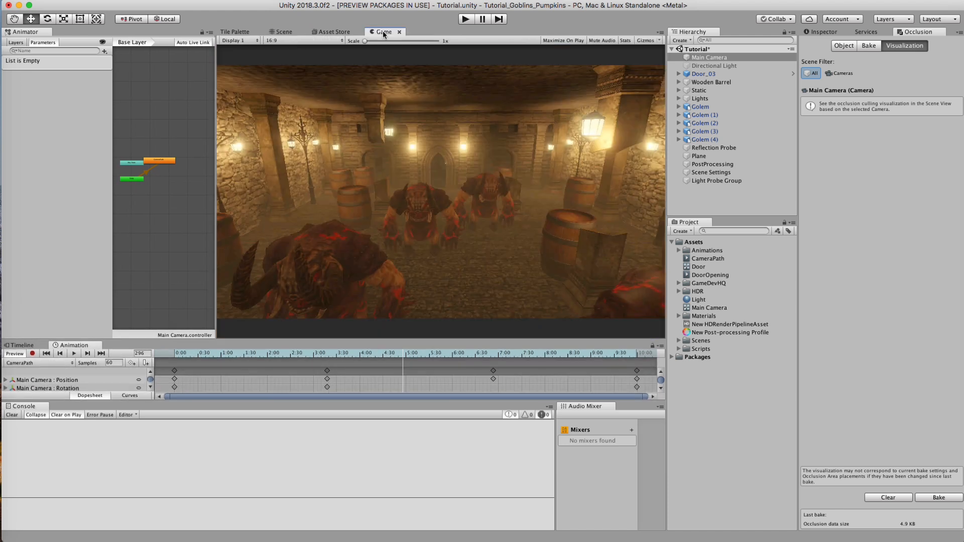
mouse_move(411, 339)
left_mouse_down()
mouse_move(411, 309)
mouse_move(411, 326)
left_mouse_up()
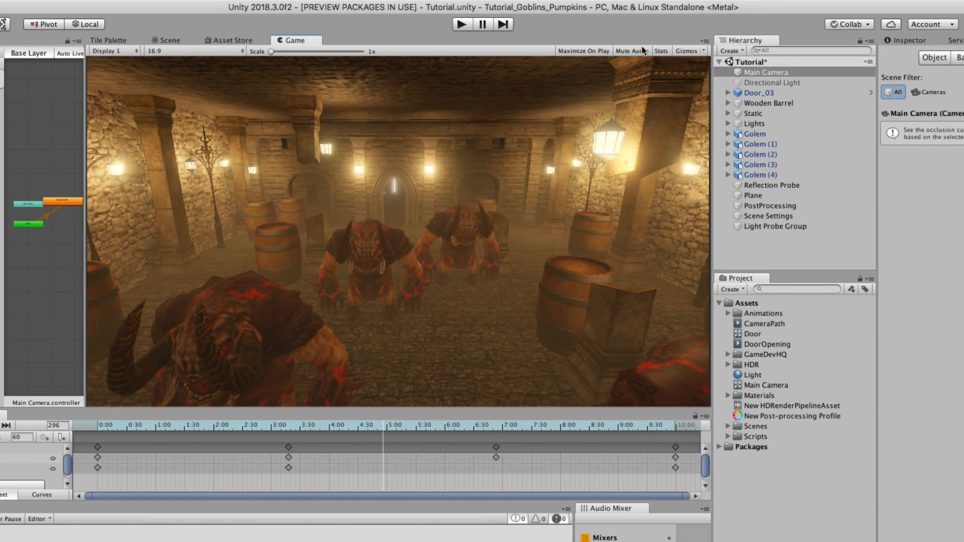
left_click(464, 24)
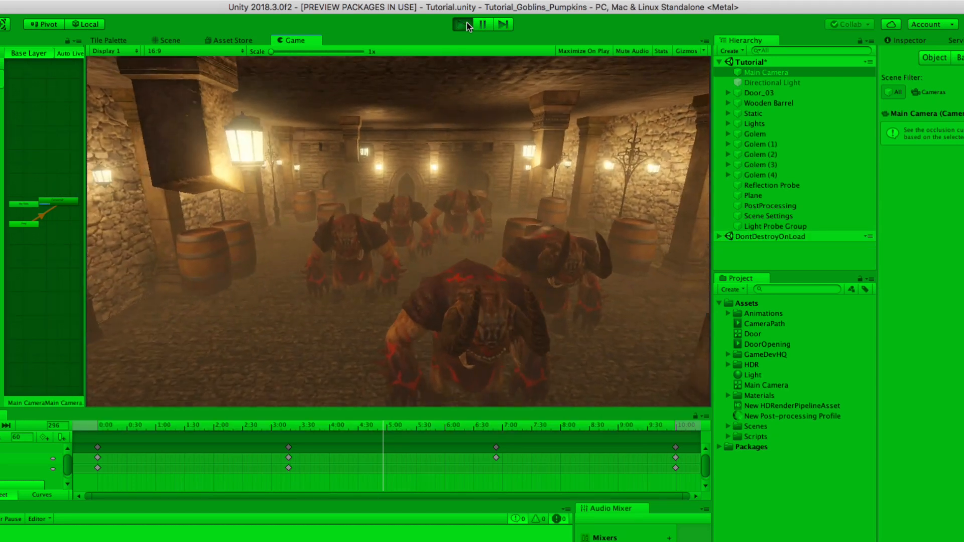
left_click(467, 24)
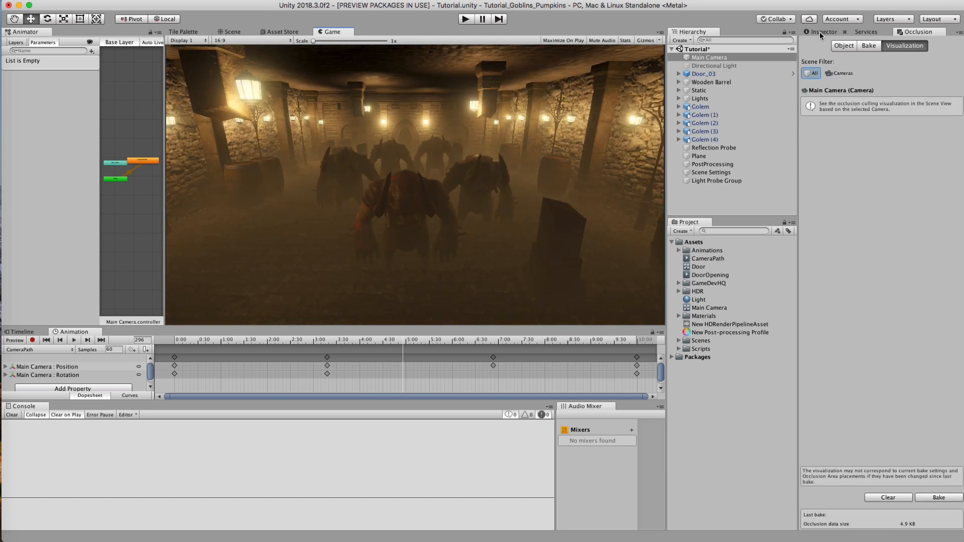
Step: Set the Main Camera's Post Process Layer anti-aliasing to Fast Approximate Anti-aliasing (FXAA) with Fast Mode enabled
left_click(820, 33)
left_click(711, 56)
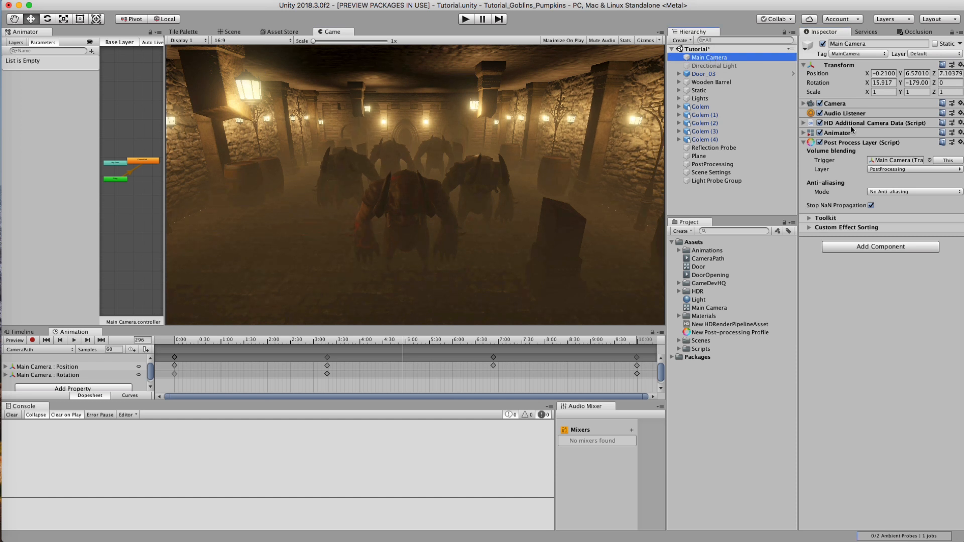
left_click(878, 191)
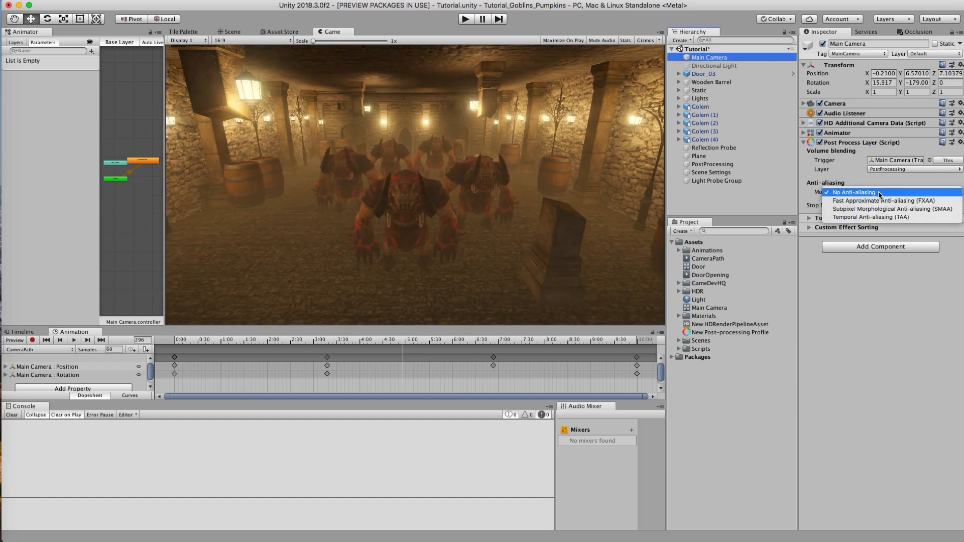
left_click(880, 199)
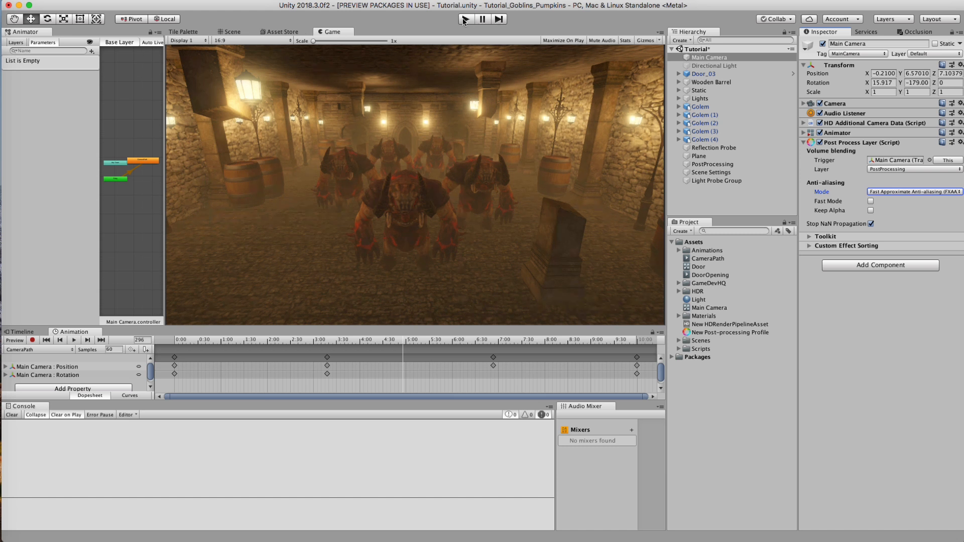
left_click(871, 201)
Step: Play the scene in the Game view and display its rendering statistics
left_click(465, 19)
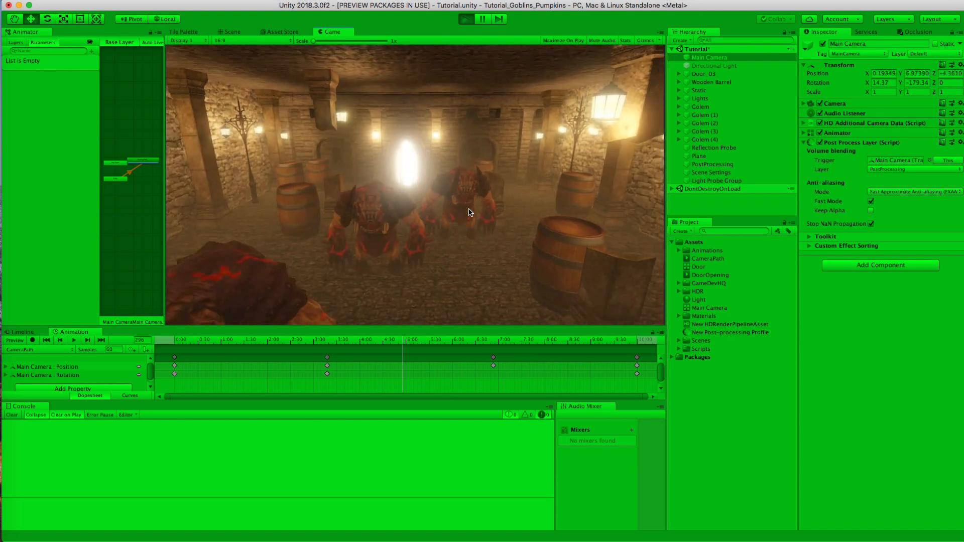
left_click(625, 40)
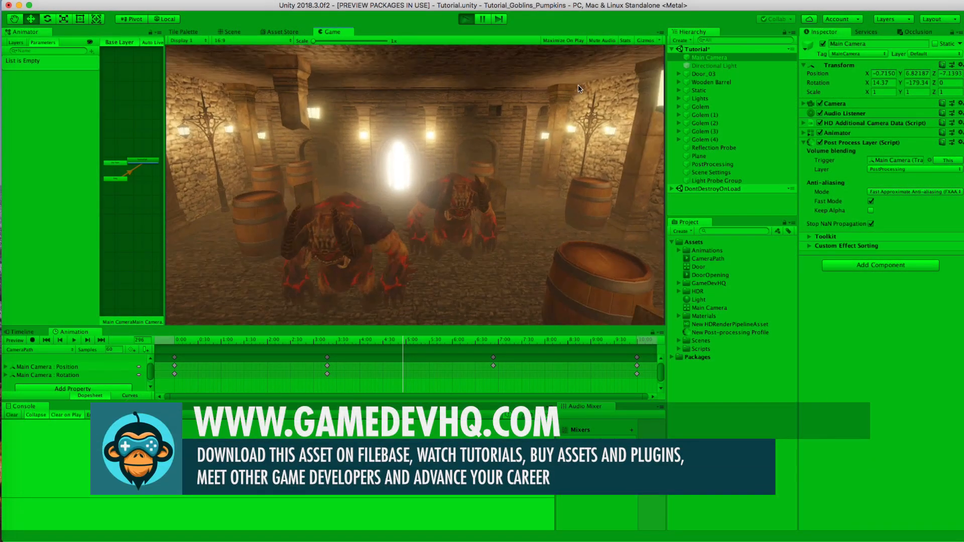
left_click(625, 40)
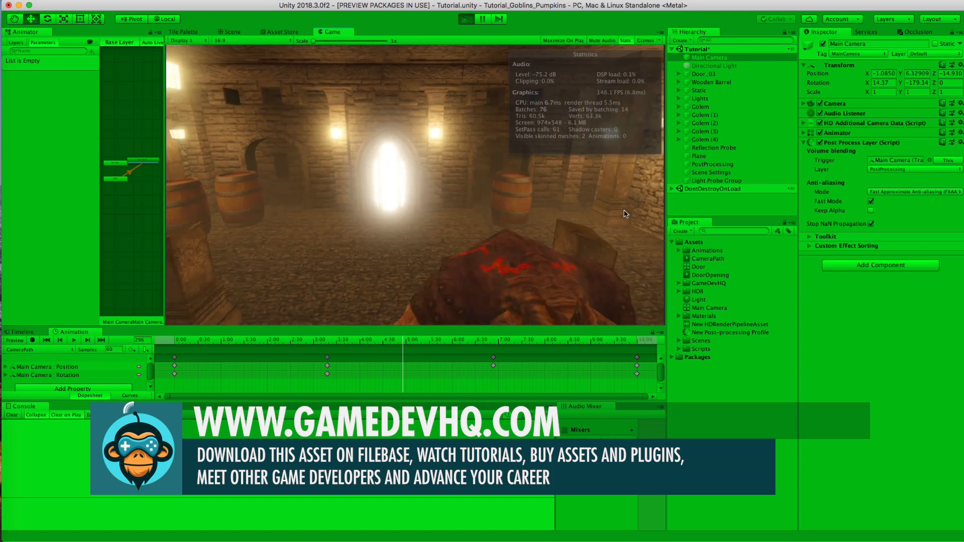